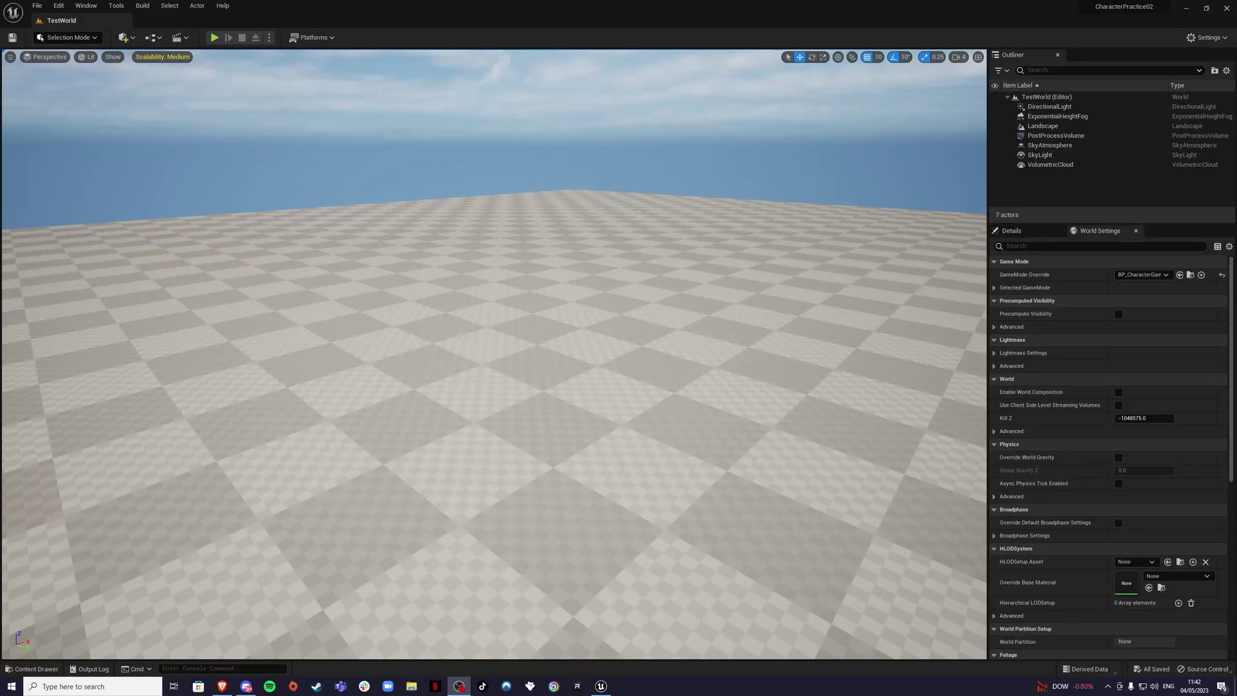
Create a Blend Space 1D asset for GoatMan_Skeleton in the Character/Animations folder
right_click_drag(470, 379, 445, 370)
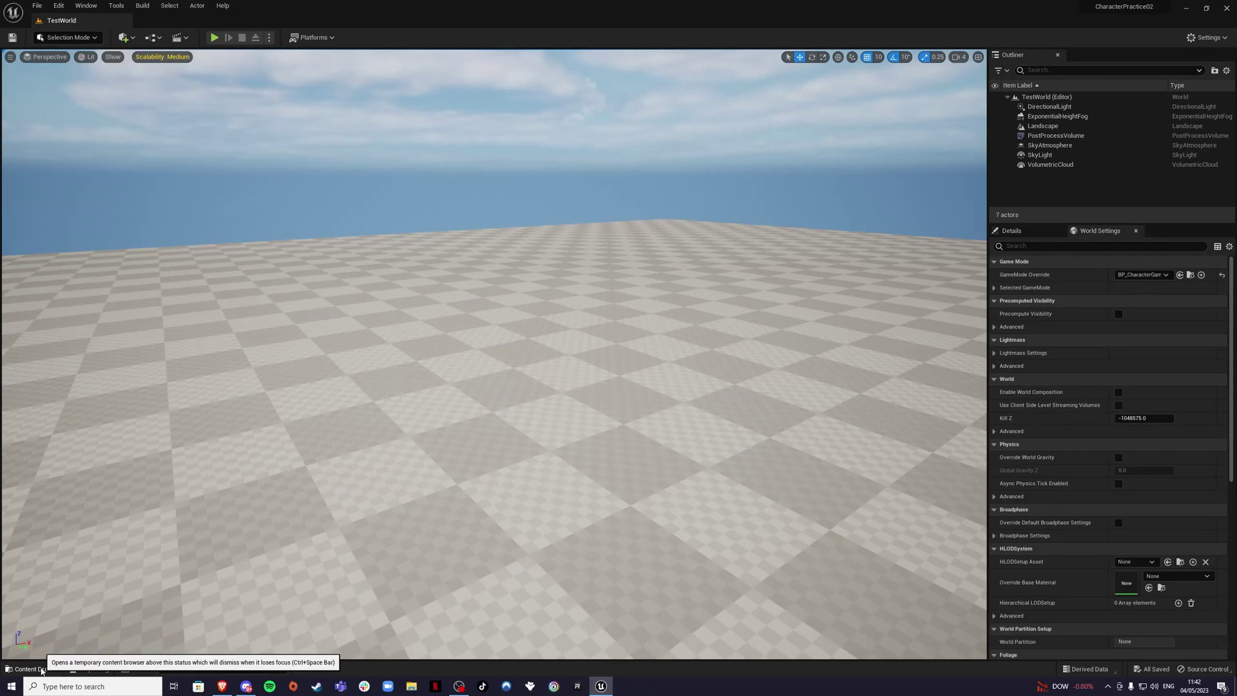
left_click(41, 670)
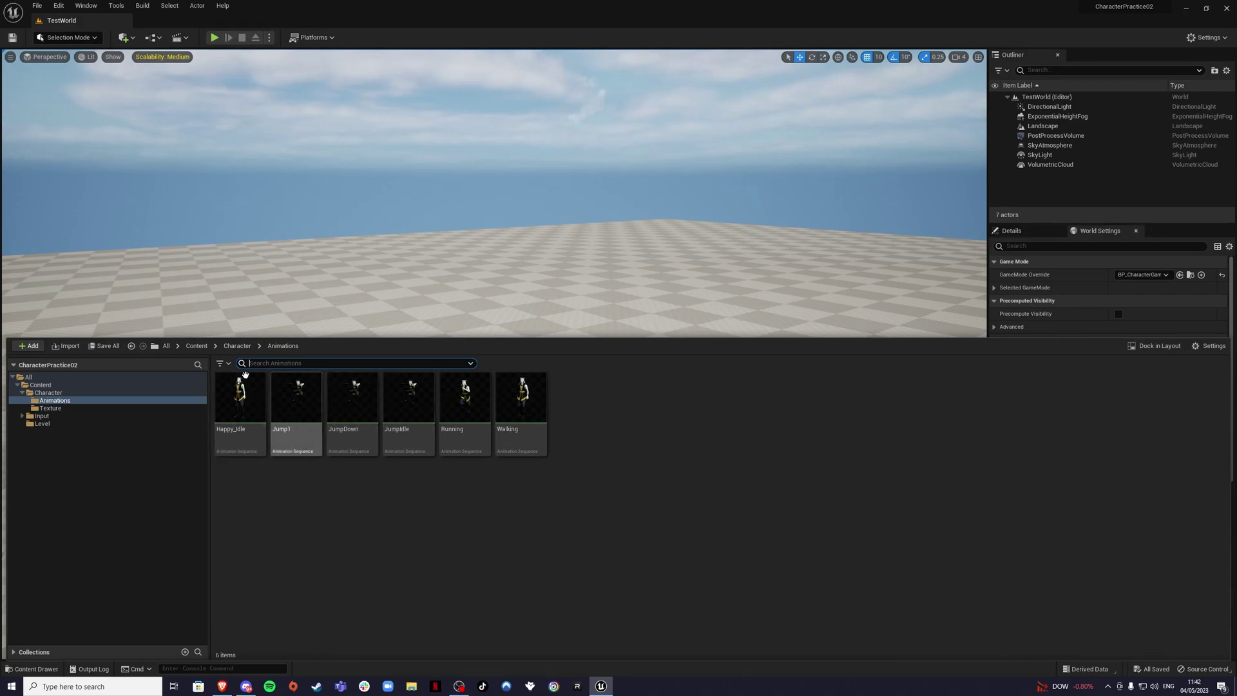
left_click(503, 482)
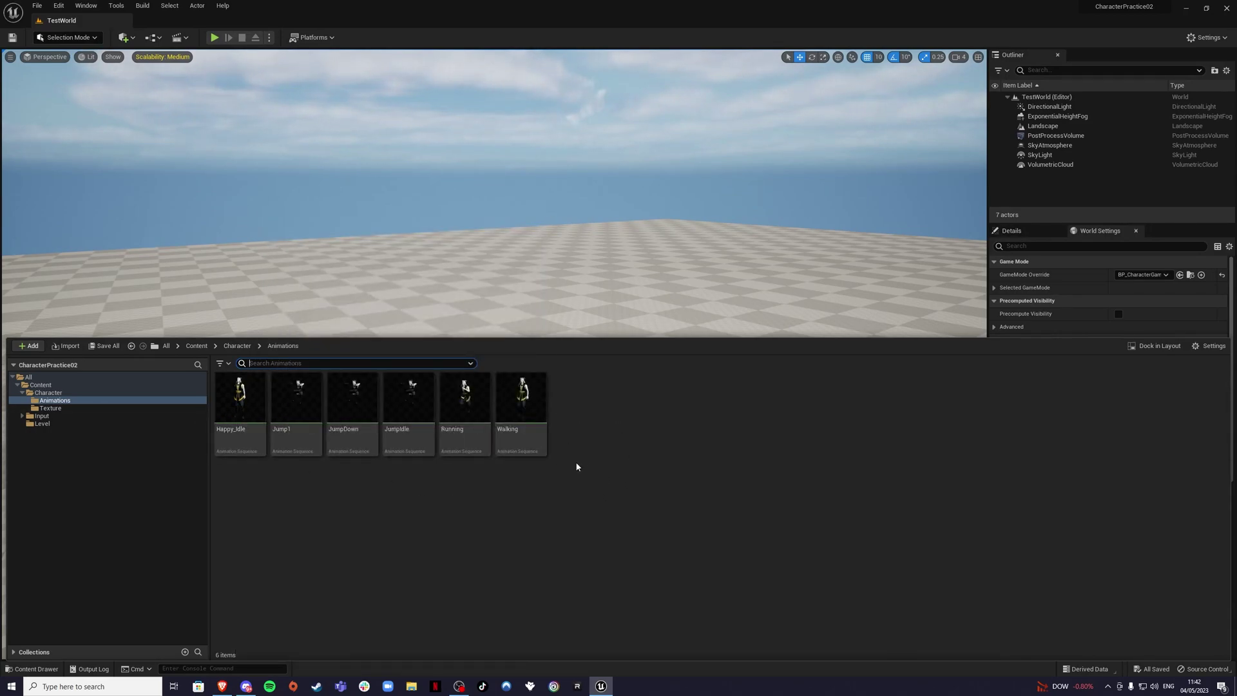
right_click(614, 434)
mouse_move(638, 251)
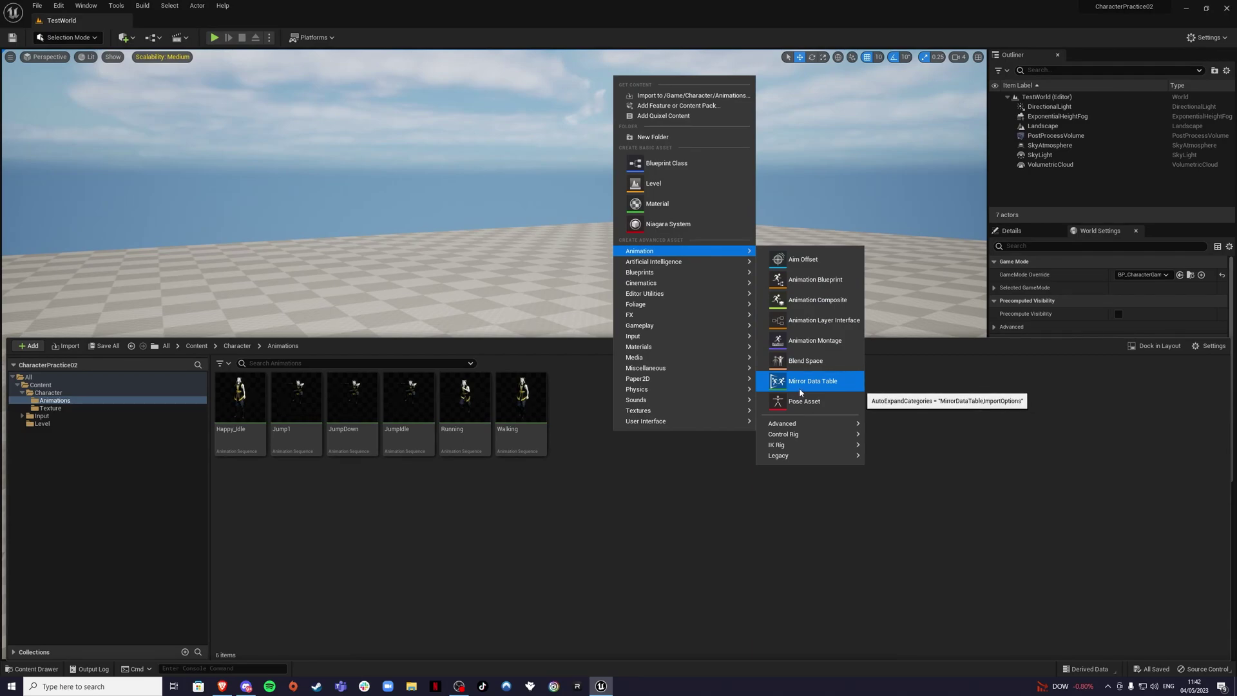
mouse_move(791, 444)
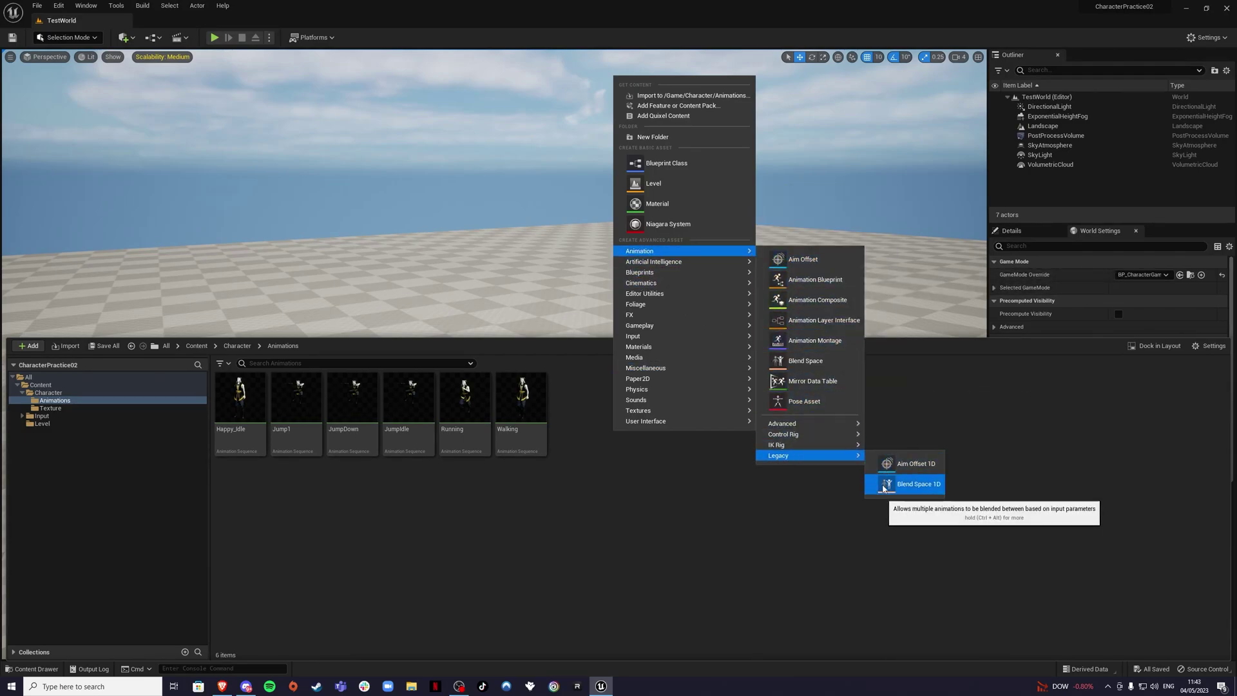
left_click(885, 484)
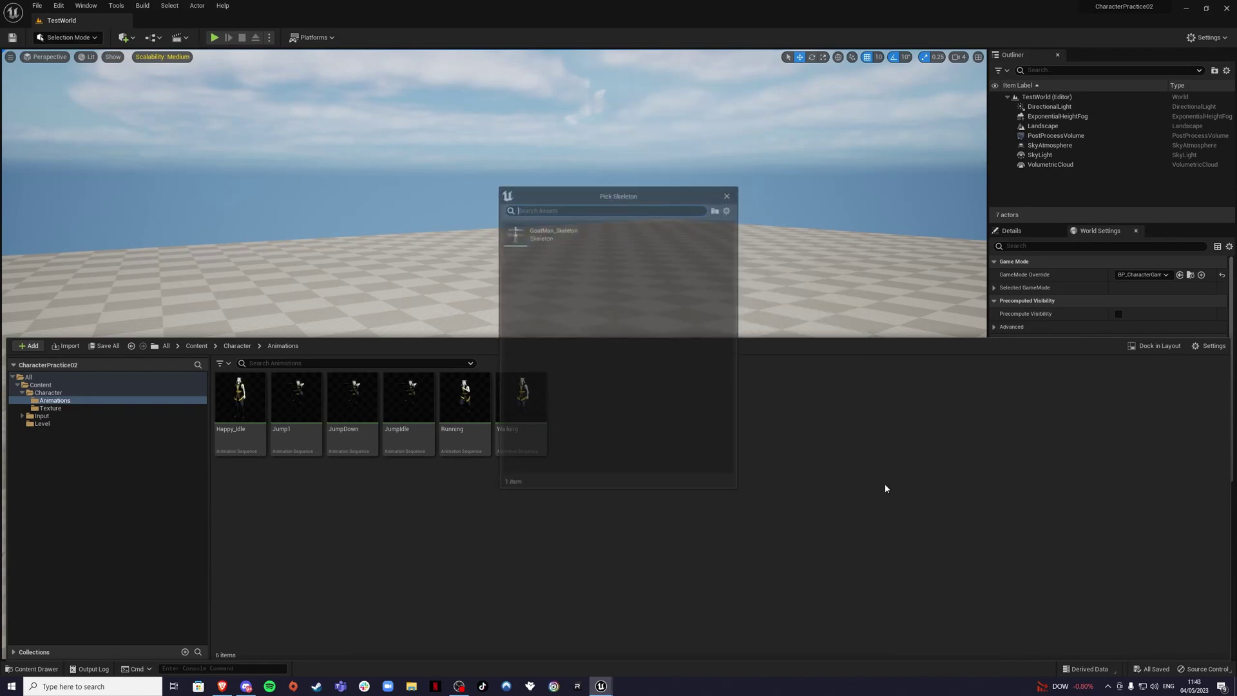
left_click(560, 233)
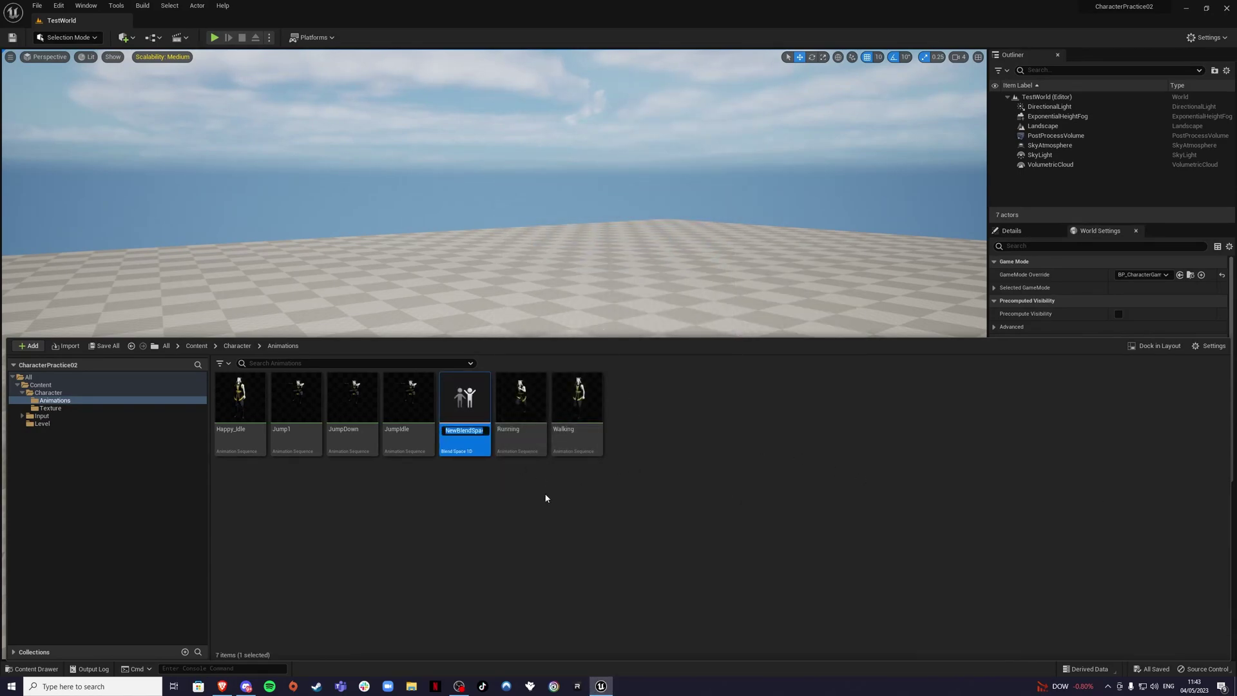
Name the new blend space BS_Character and save it
type("BS_Character")
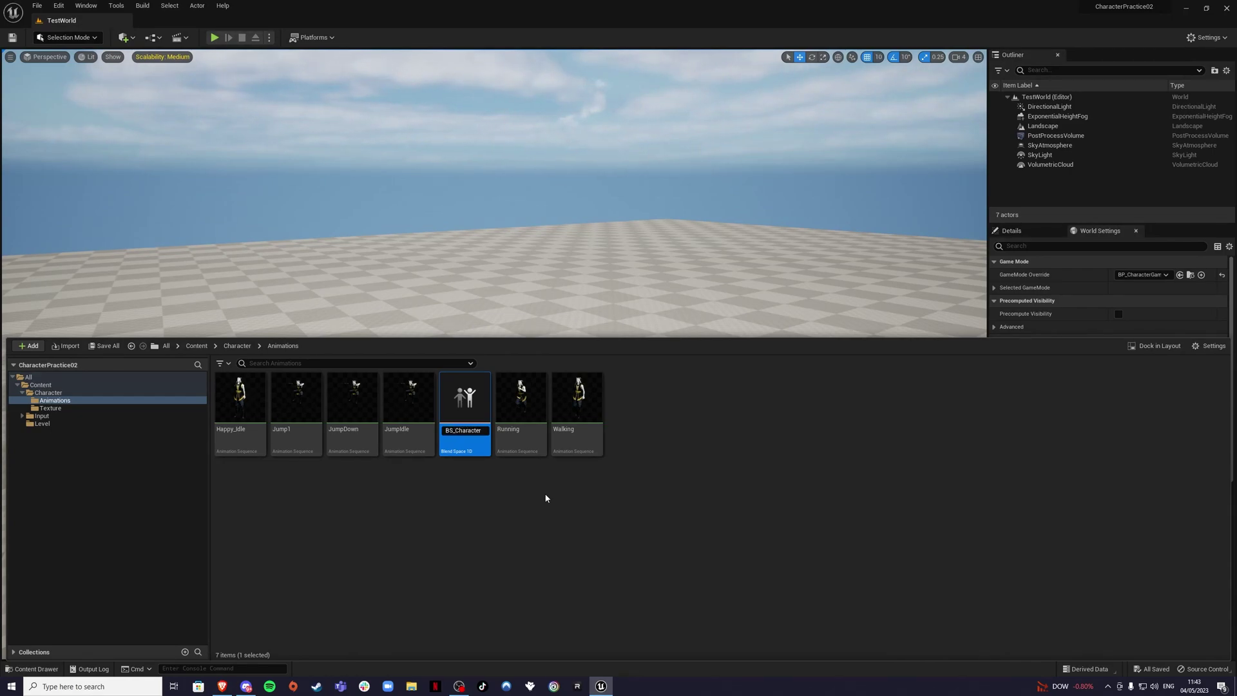
key("Return")
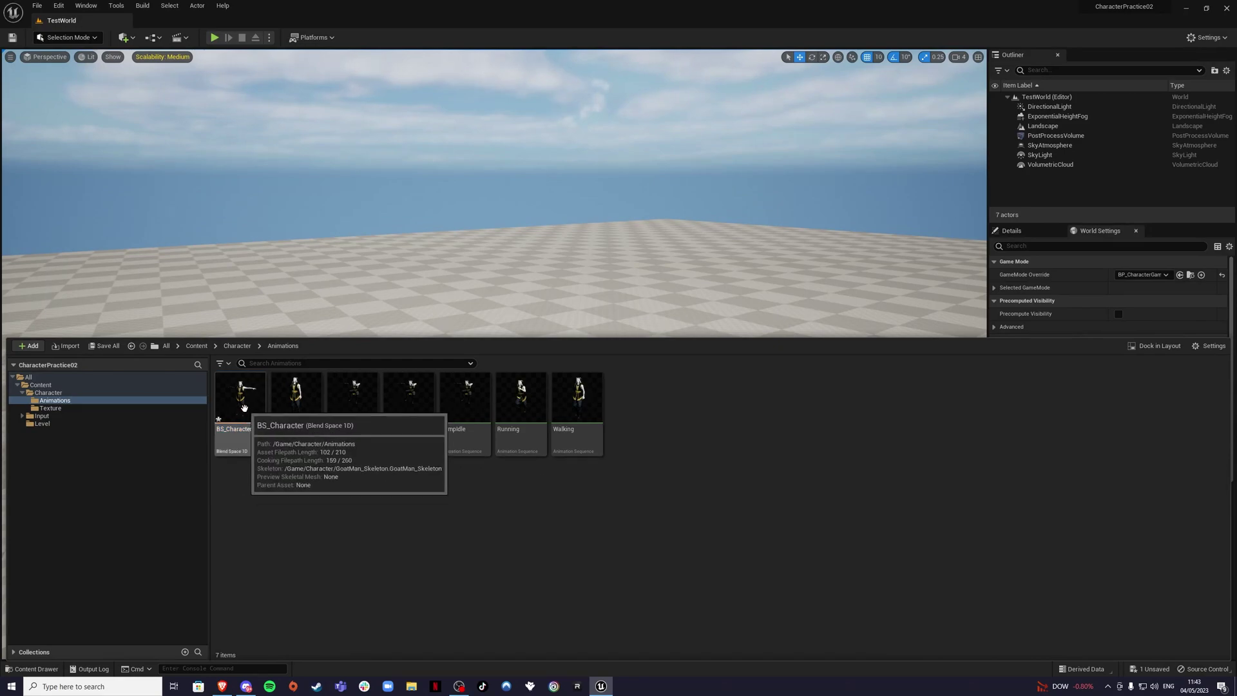
key("ctrl+s")
left_click(739, 449)
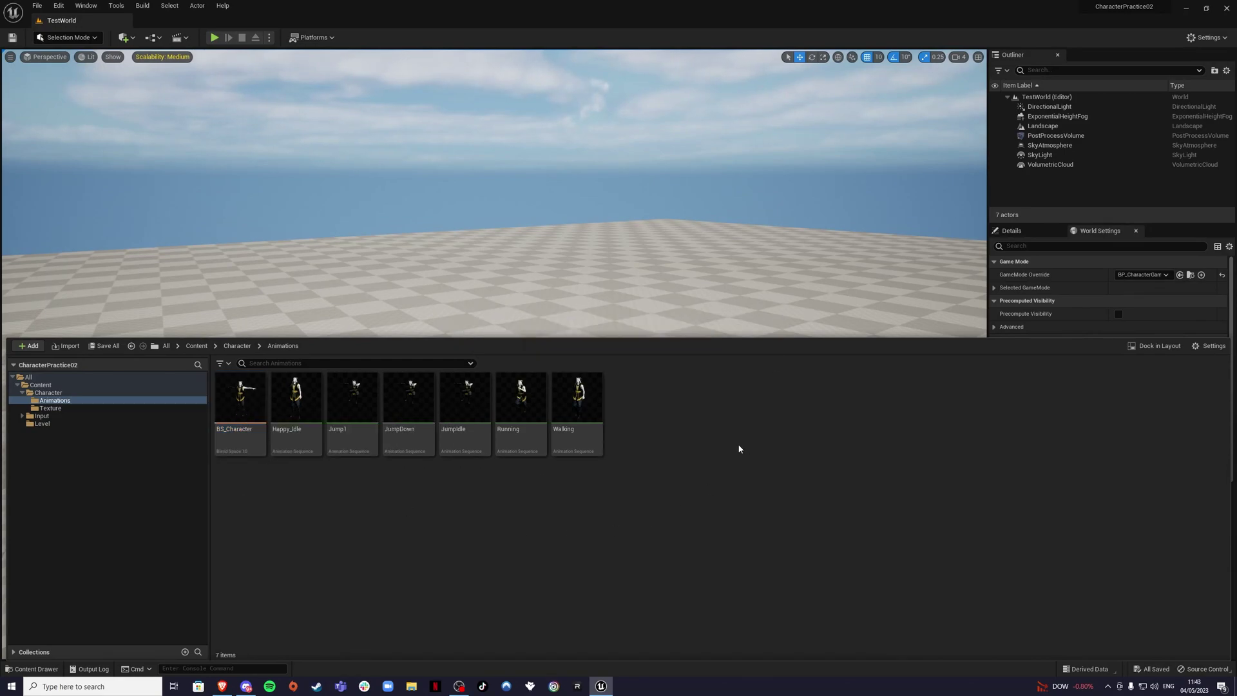
Create an Animation Blueprint for GoatMan_Skeleton in the Animations folder
right_click(674, 439)
mouse_move(710, 430)
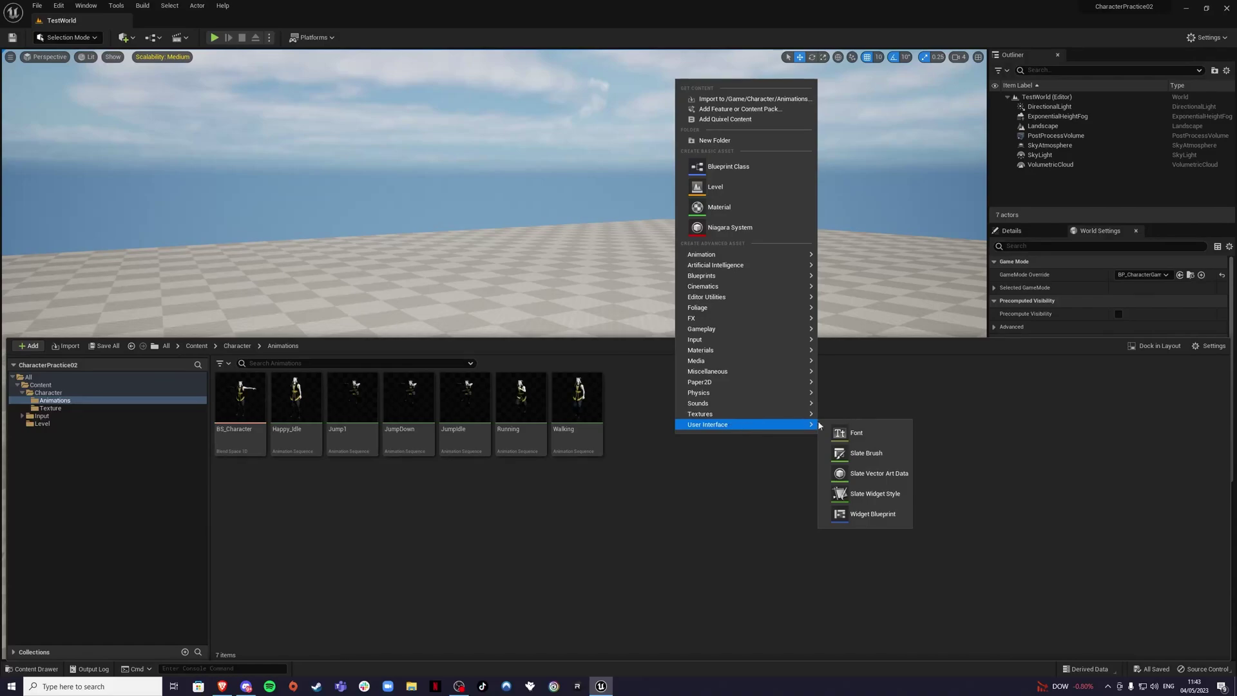
mouse_move(700, 259)
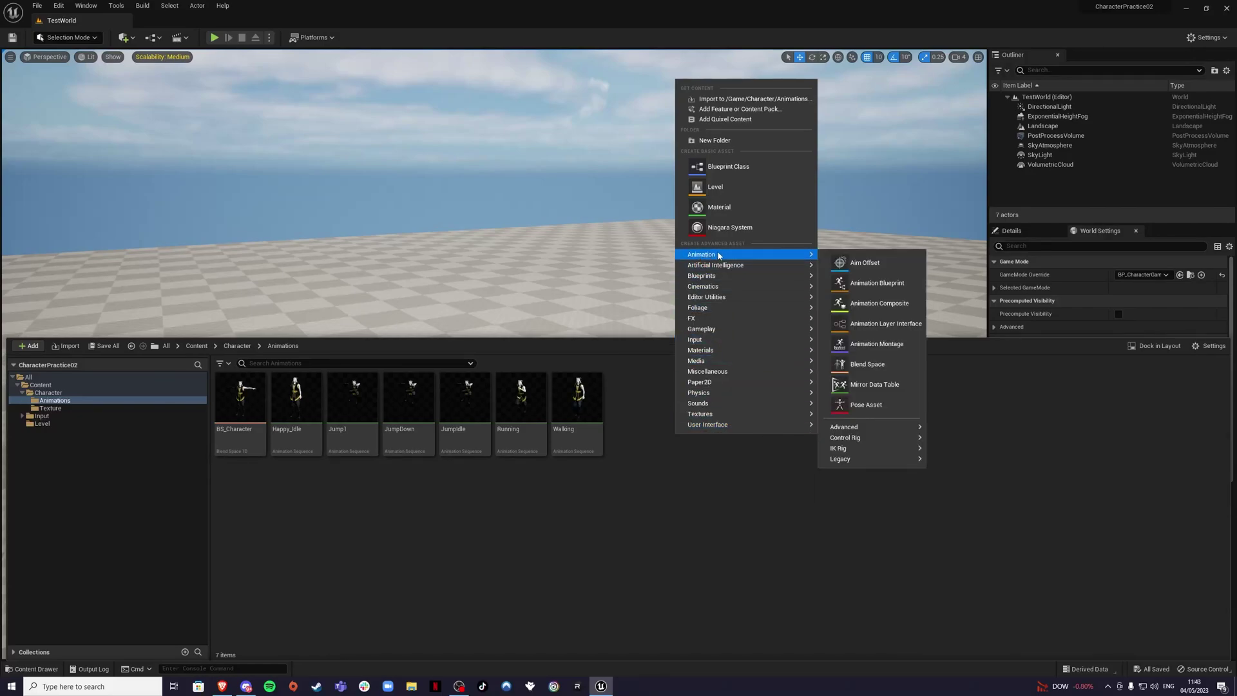
left_click(841, 284)
left_click(579, 269)
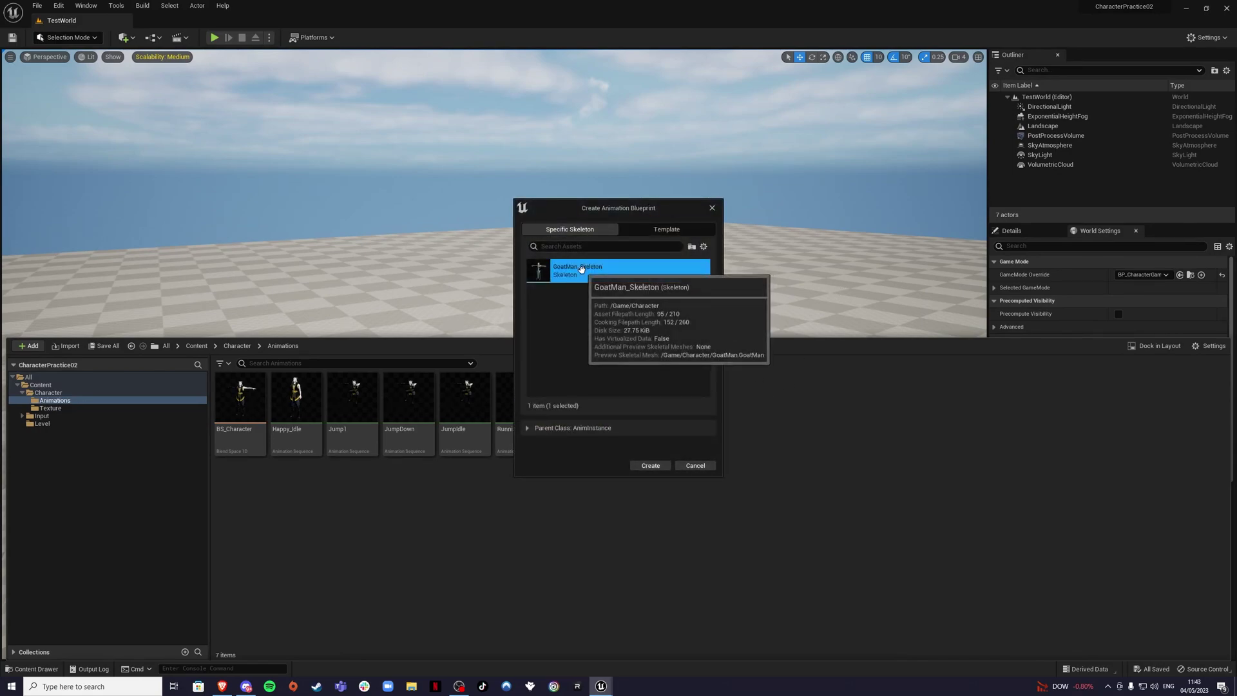
left_click(649, 465)
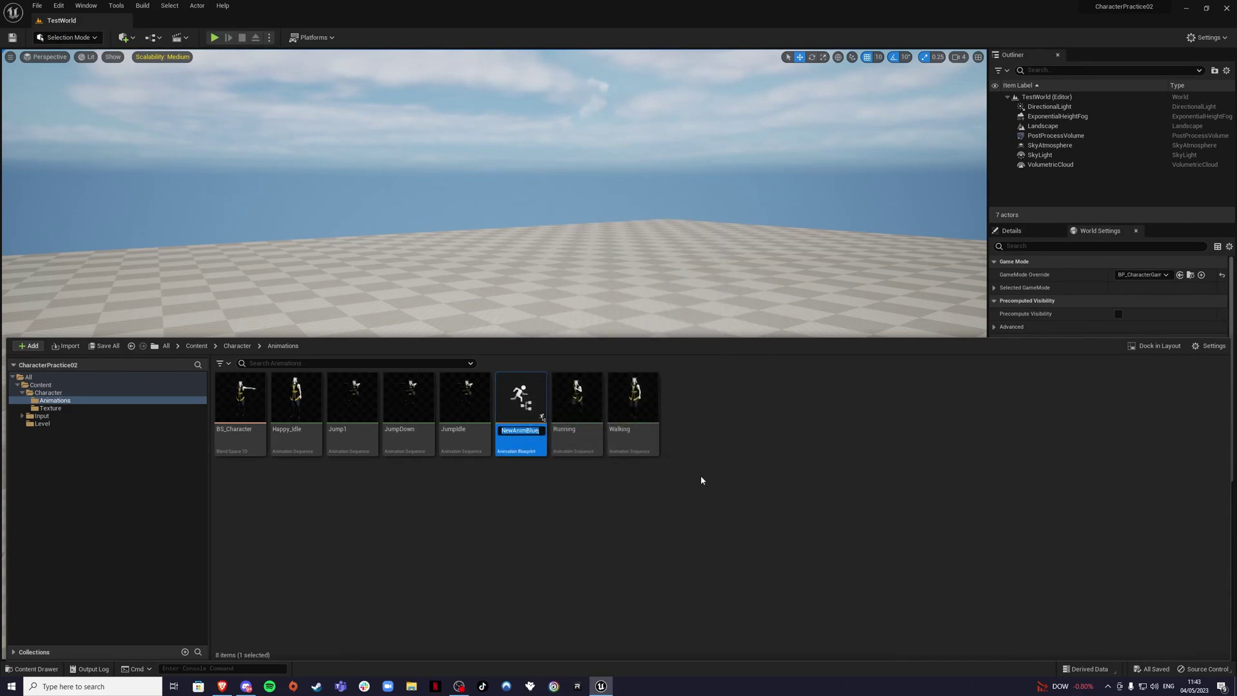
Name the new animation blueprint AB_Character and save it
type("AB_")
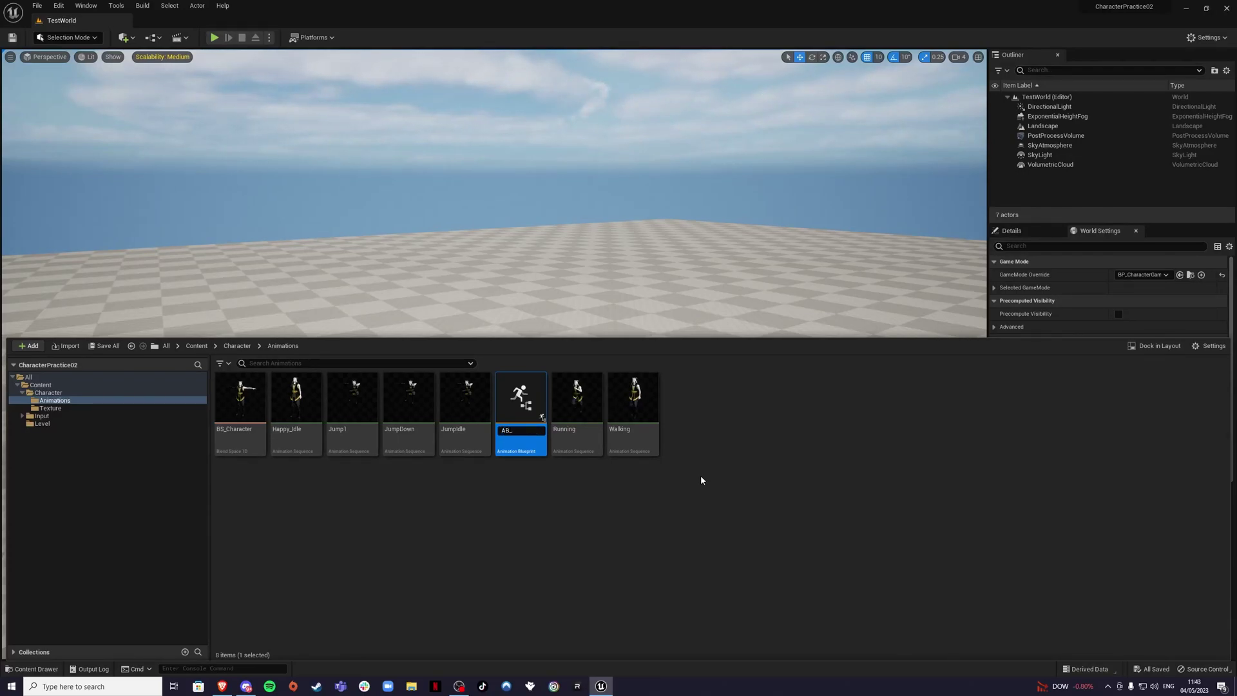
type("Character")
key("Return")
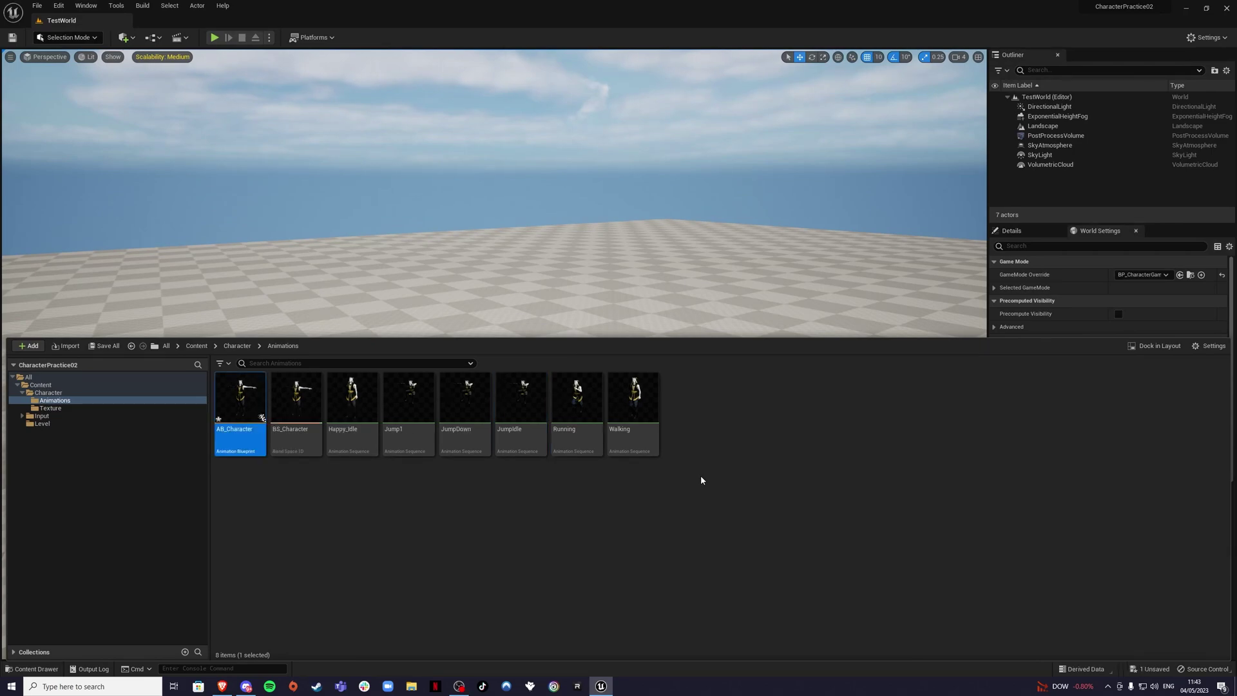
key("ctrl+s")
left_click(274, 505)
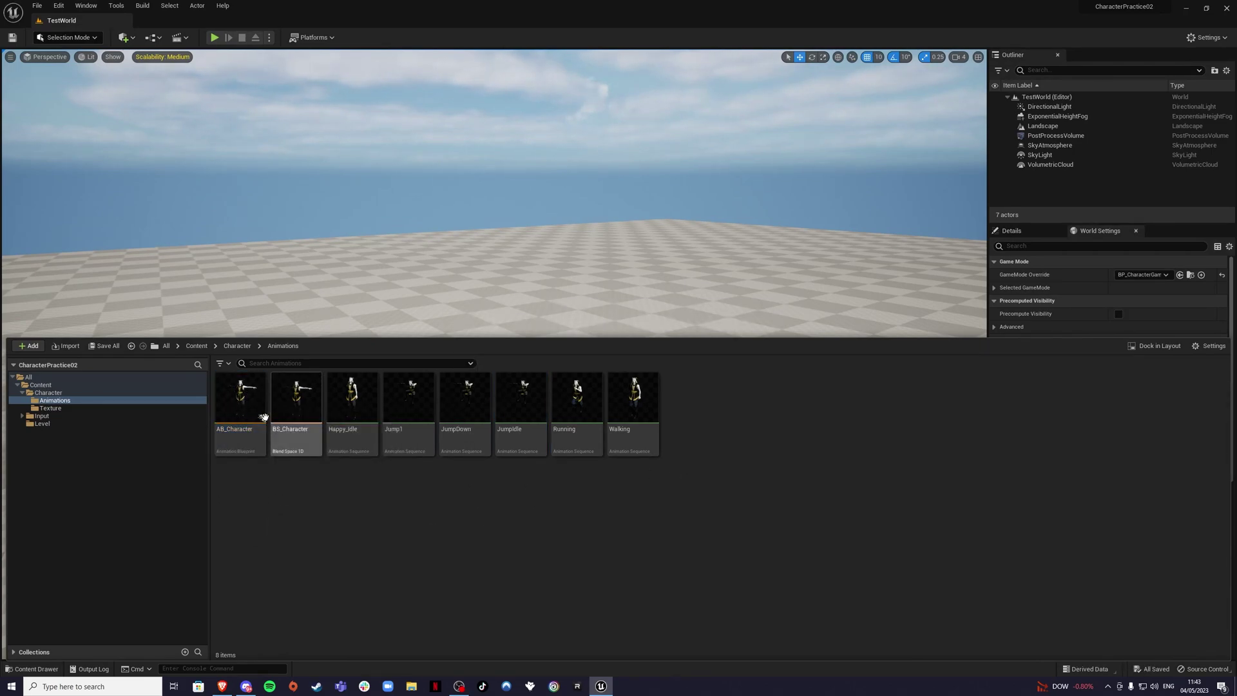
Open the BS_Character blend space and name its horizontal axis Speed
double_click(297, 400)
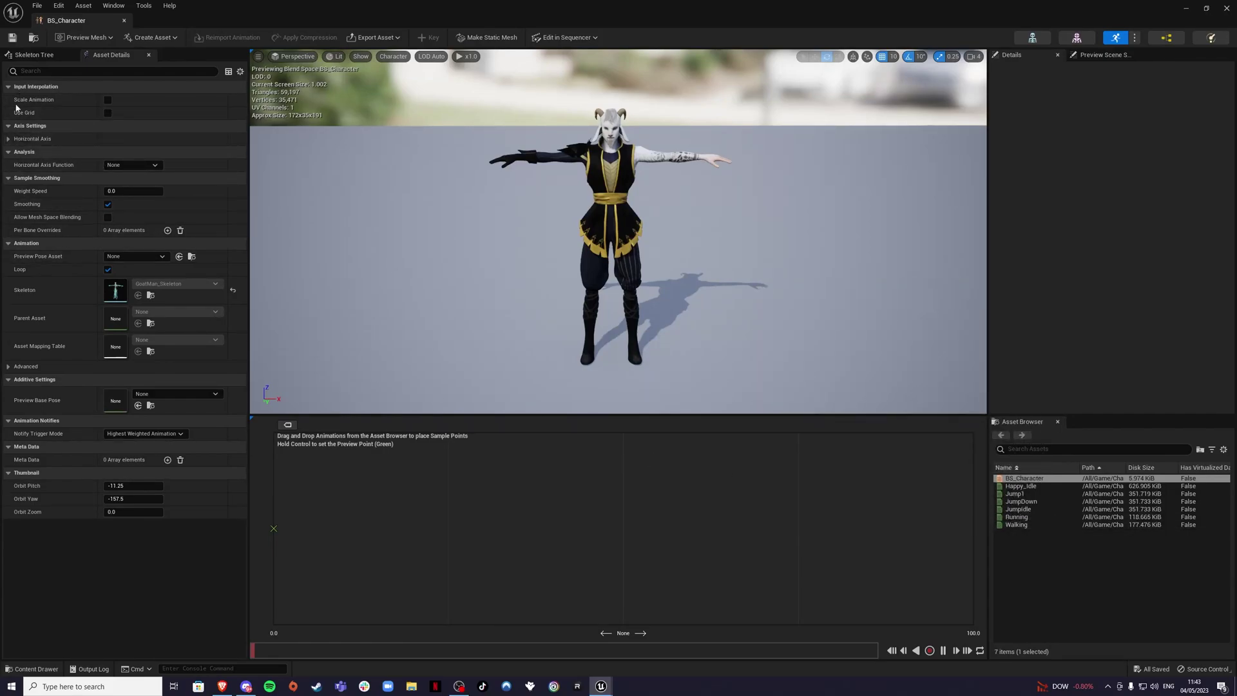
left_click(8, 139)
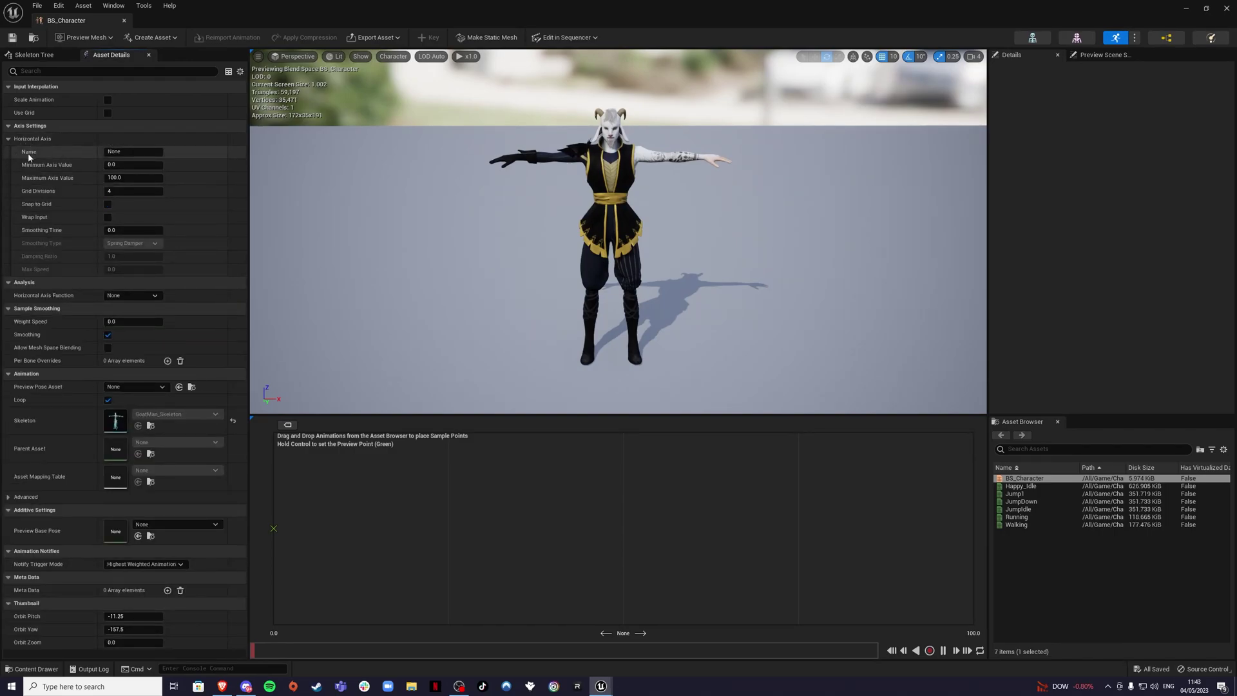
left_click(104, 152)
type("Speed")
key("Return")
Set the maximum value of the Speed axis to 600
left_click(138, 165)
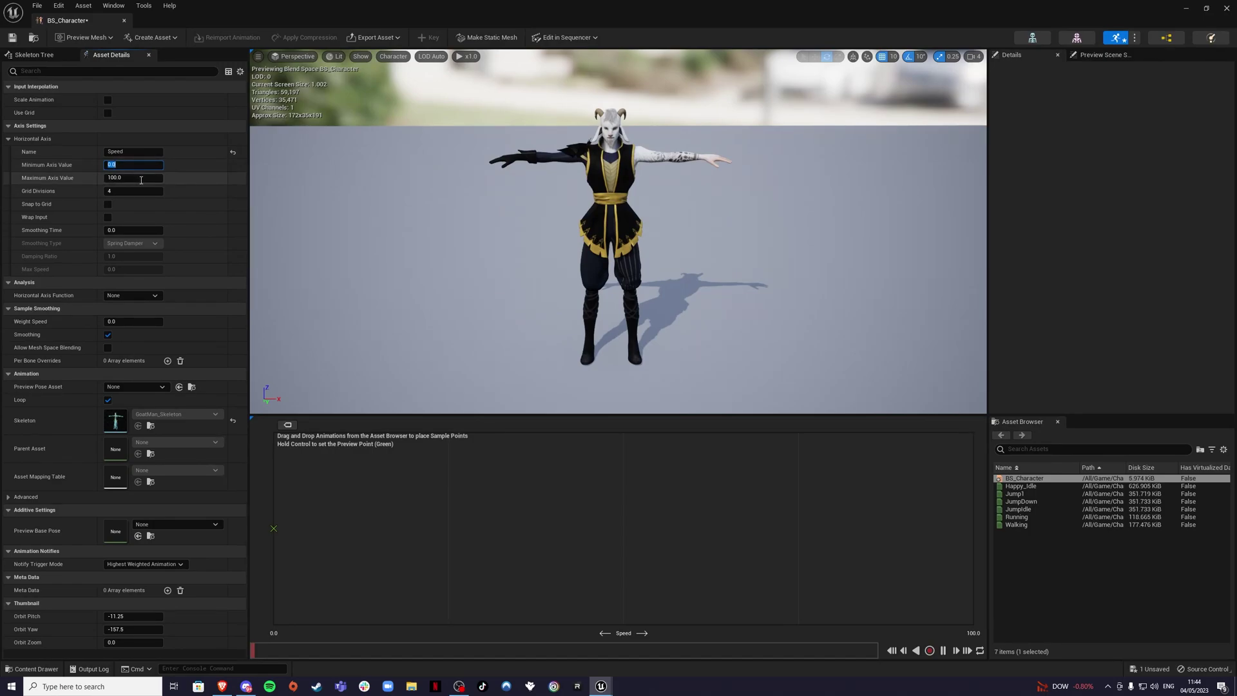
left_click(138, 179)
key("Return")
left_click(130, 179)
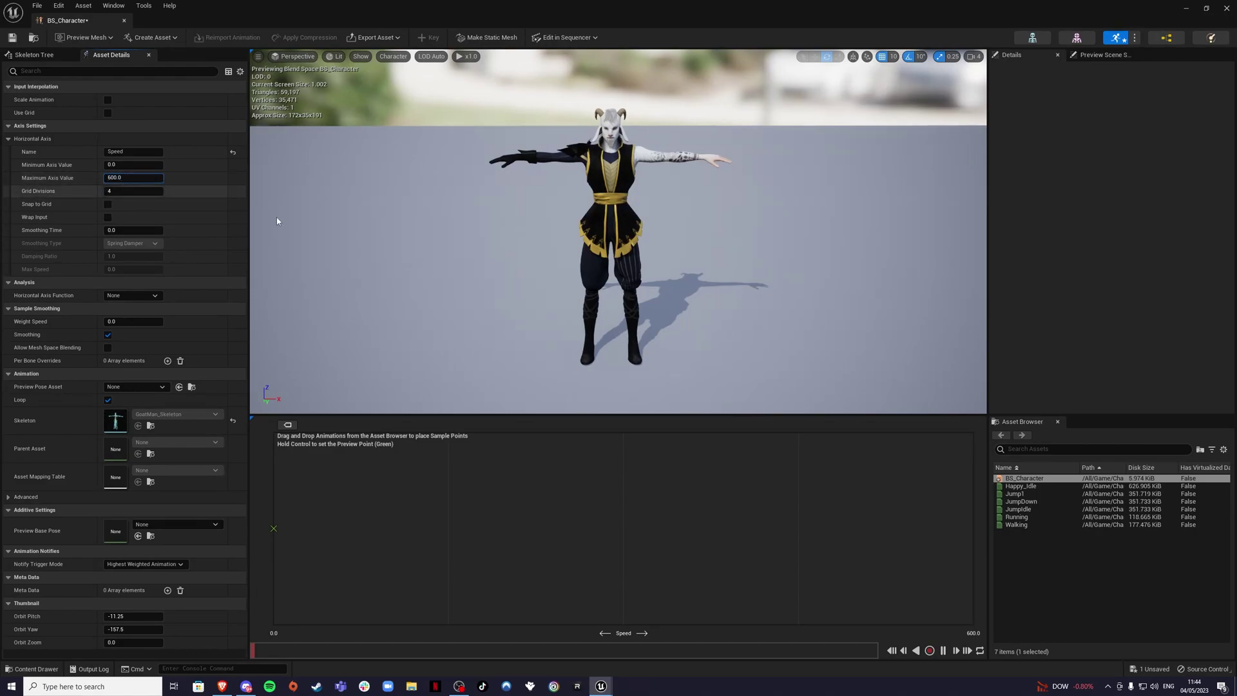
Add the Happy_Idle animation at the zero end of the Speed axis and the Walking animation at speed 200
left_click(1022, 488)
left_click_drag(1023, 487, 273, 529)
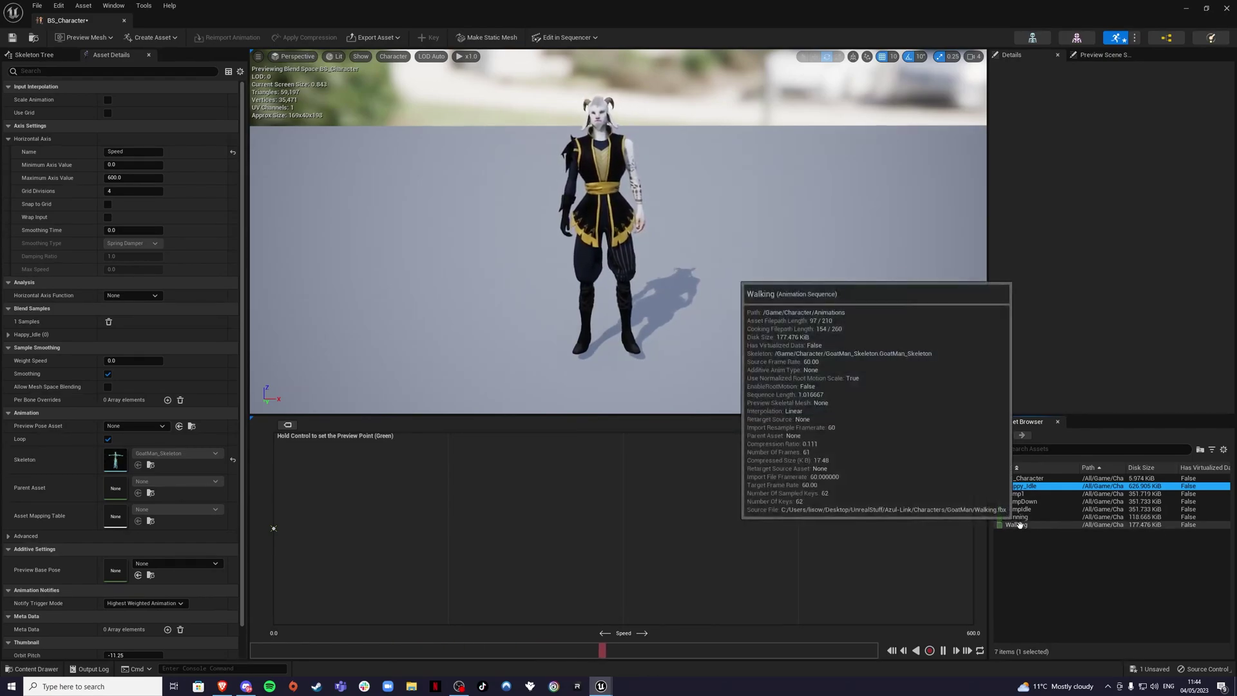
left_click_drag(1016, 525, 503, 530)
left_click(504, 528)
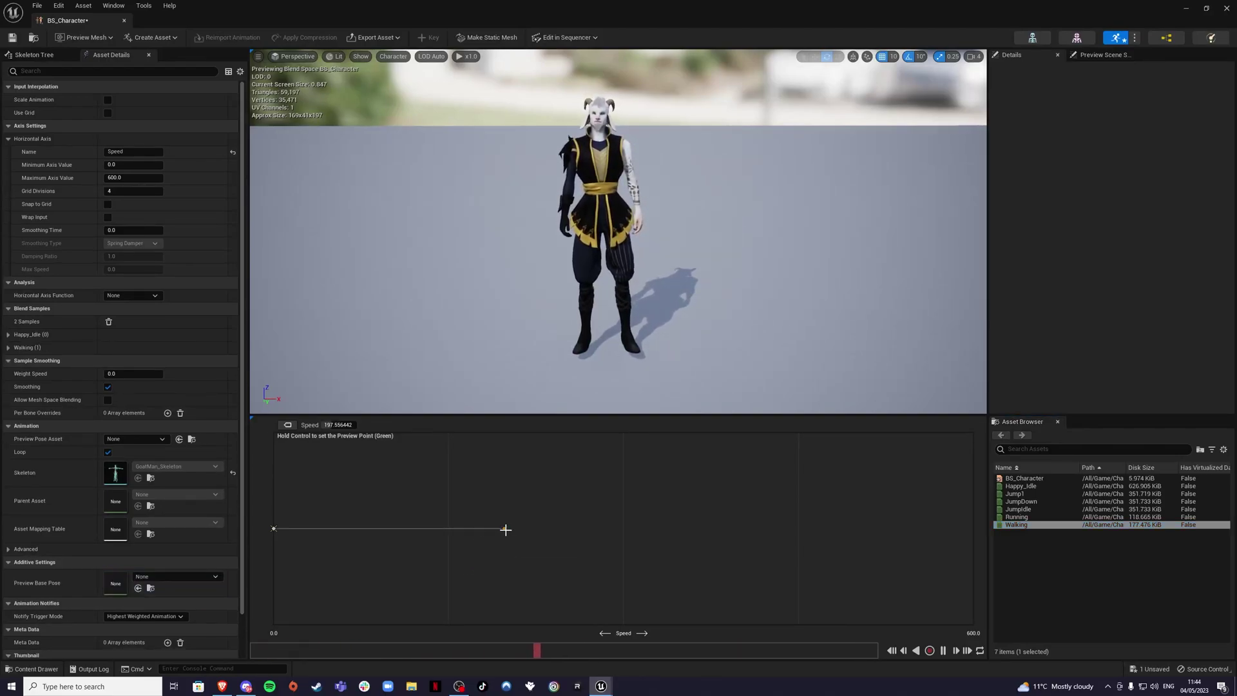
left_click(335, 425)
type("200")
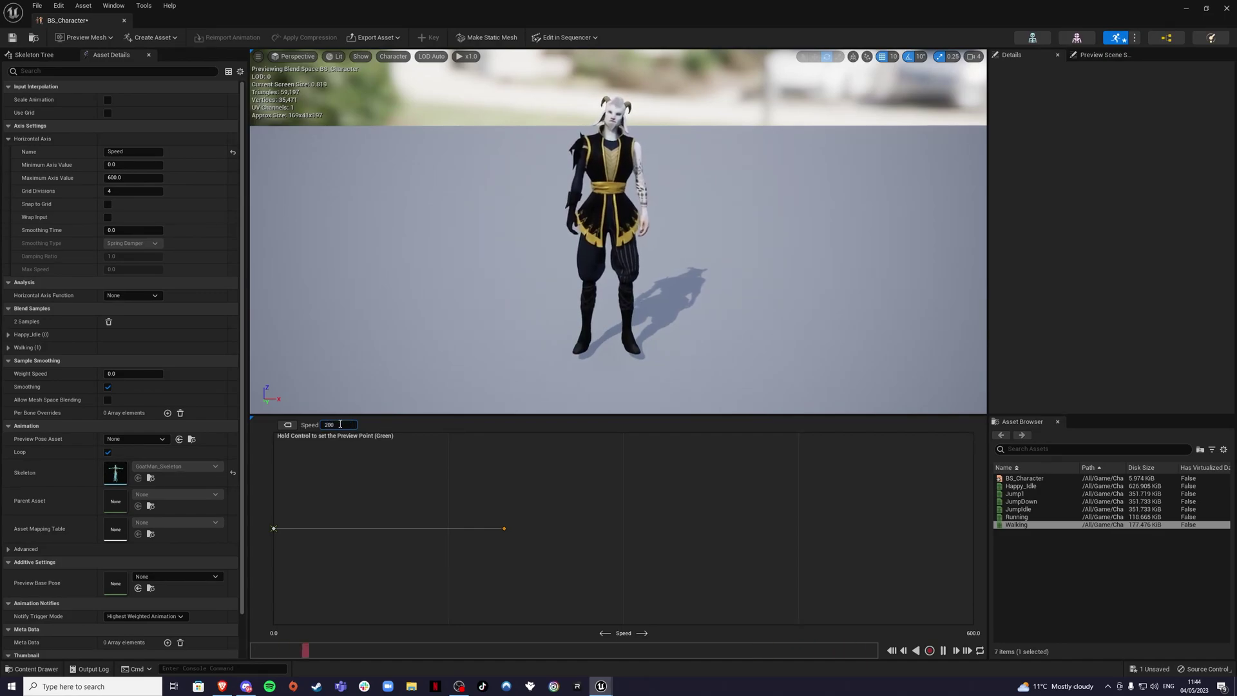
key("Return")
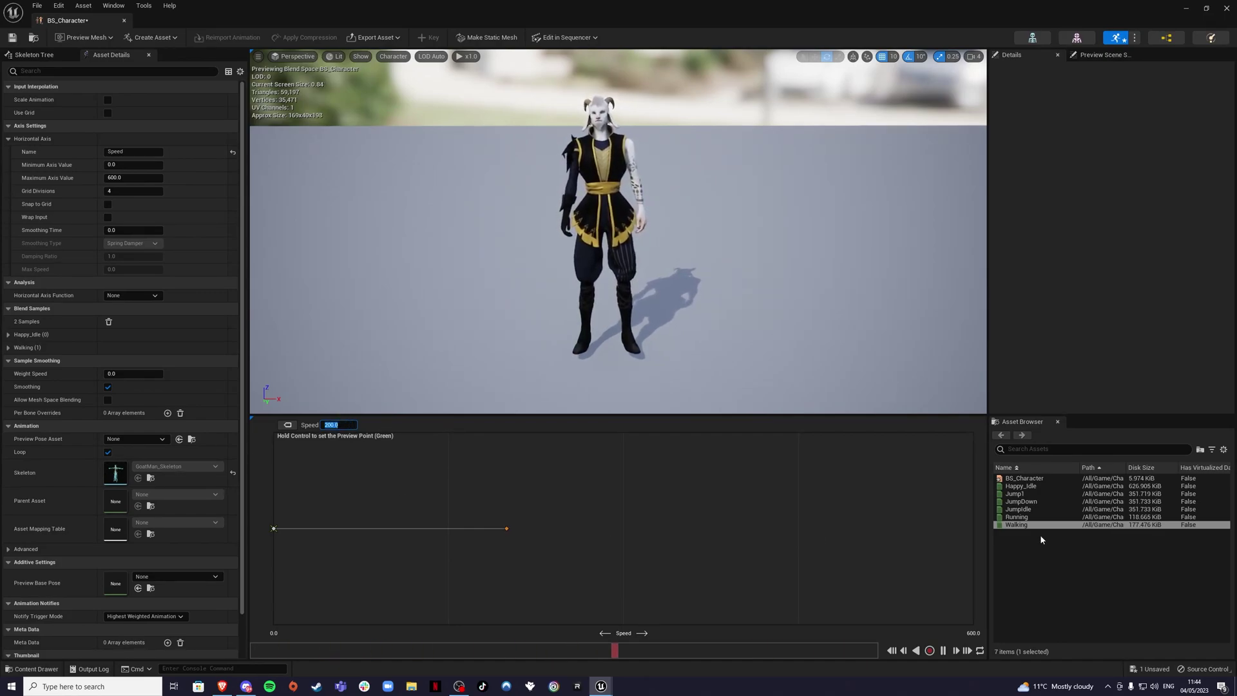
Add the Running animation at speed 600 and save the blend space
mouse_move(1026, 520)
left_click_drag(1018, 517, 973, 528)
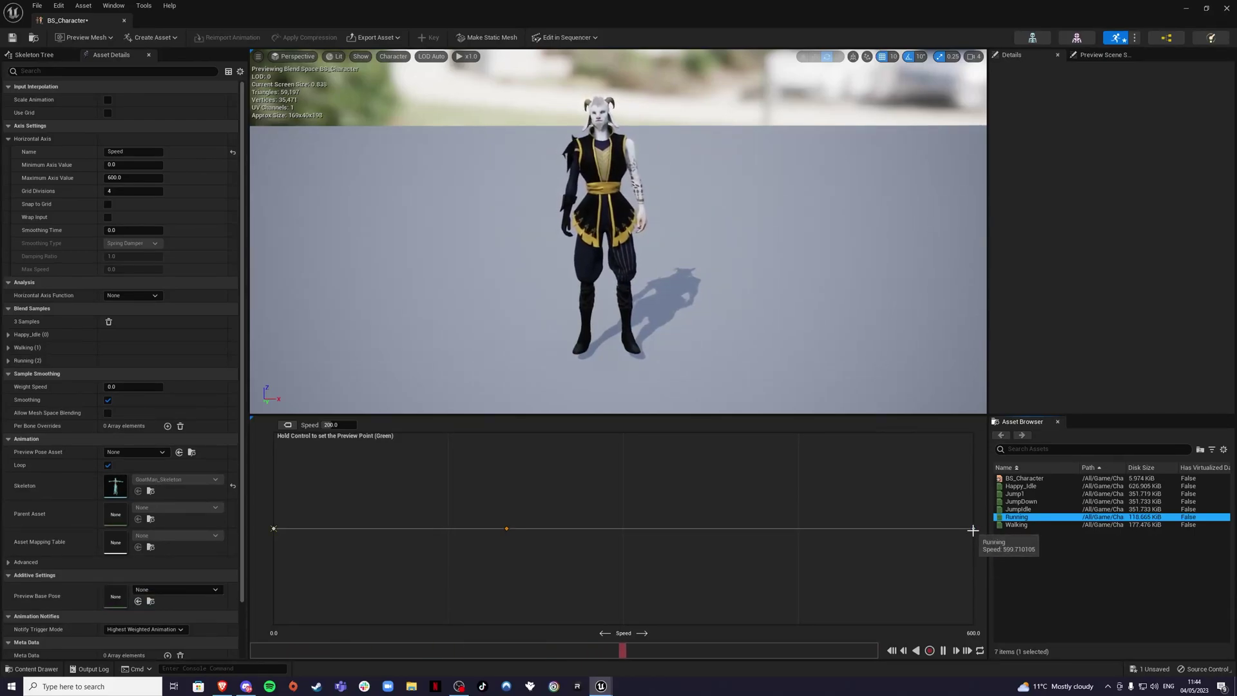
left_click(335, 425)
type("600")
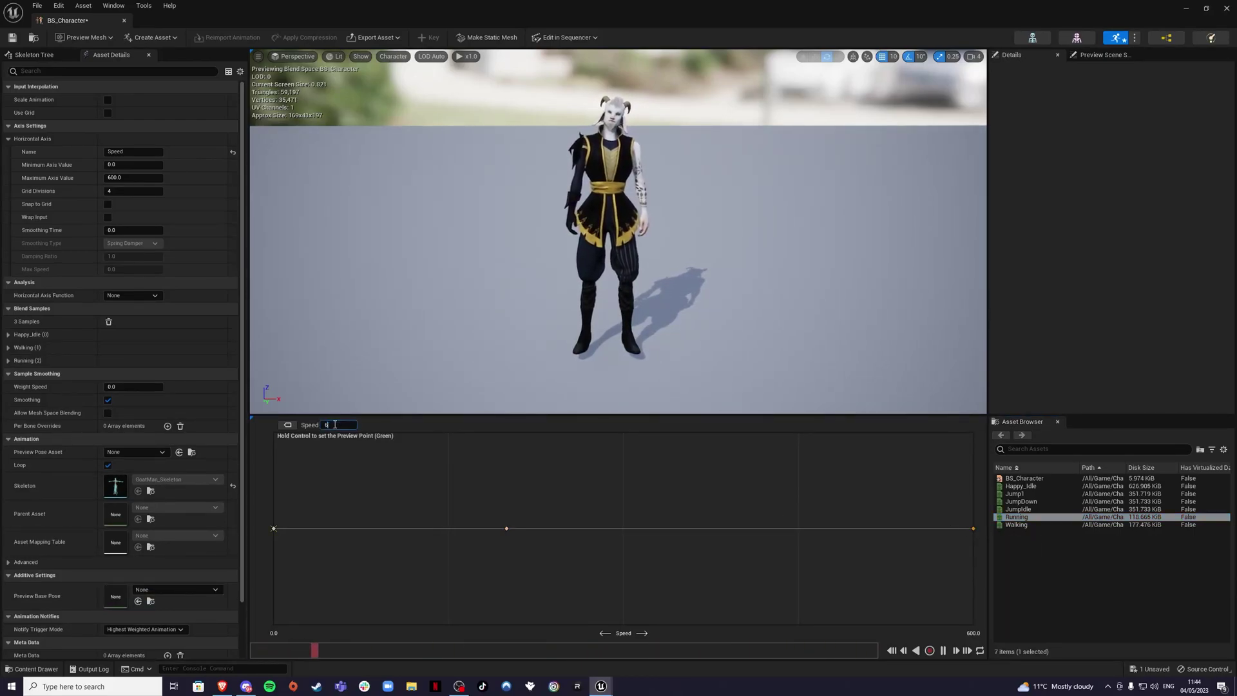
key("Return")
left_click(273, 528)
key("ctrl+s")
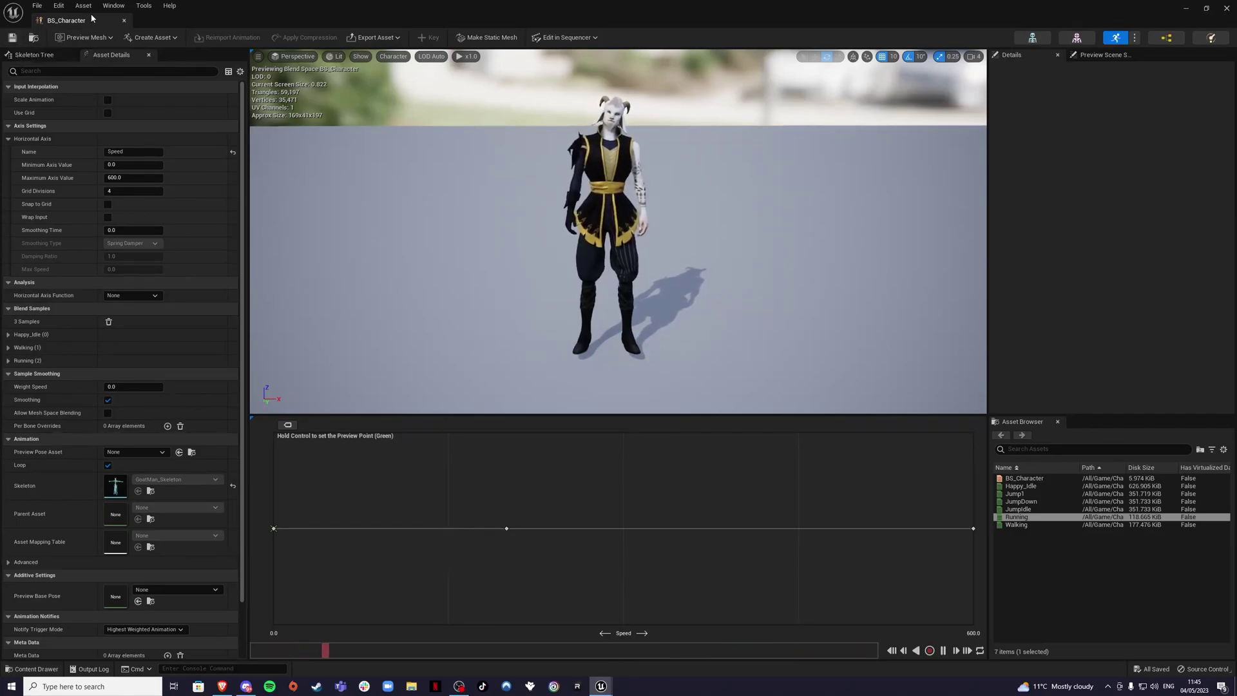
Close the blend space and open the AB_Character animation blueprint from the Animations folder
left_click(126, 21)
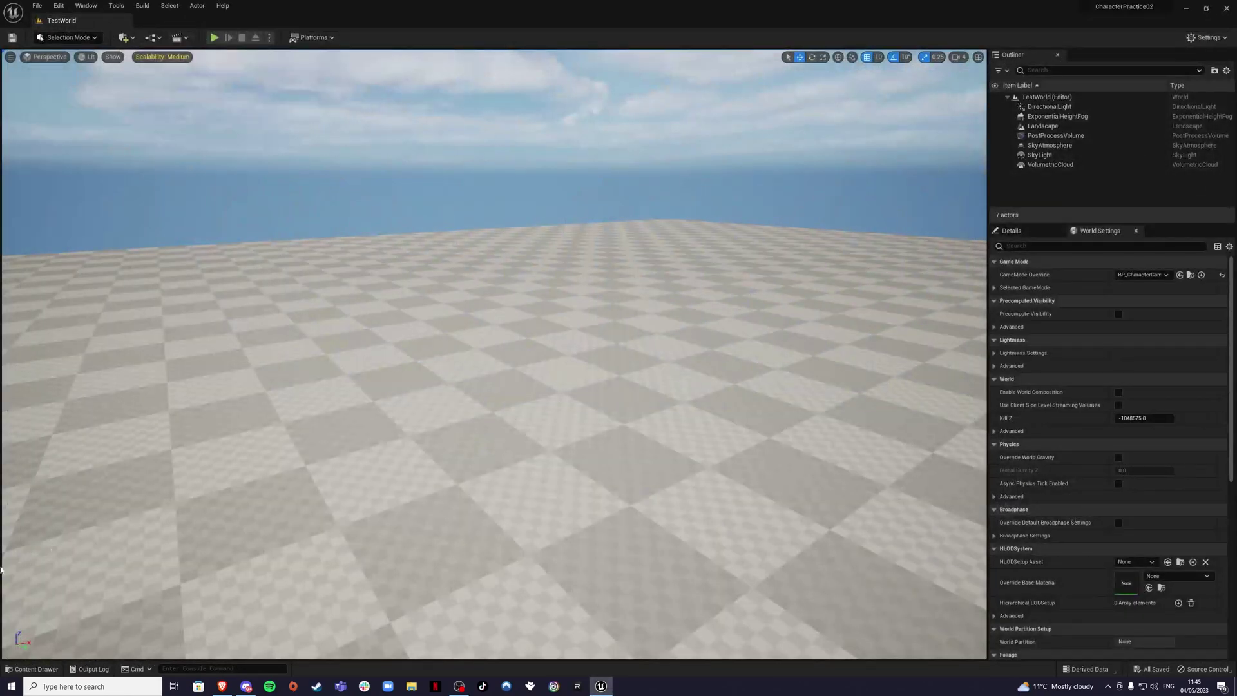
left_click(32, 669)
left_click(361, 519)
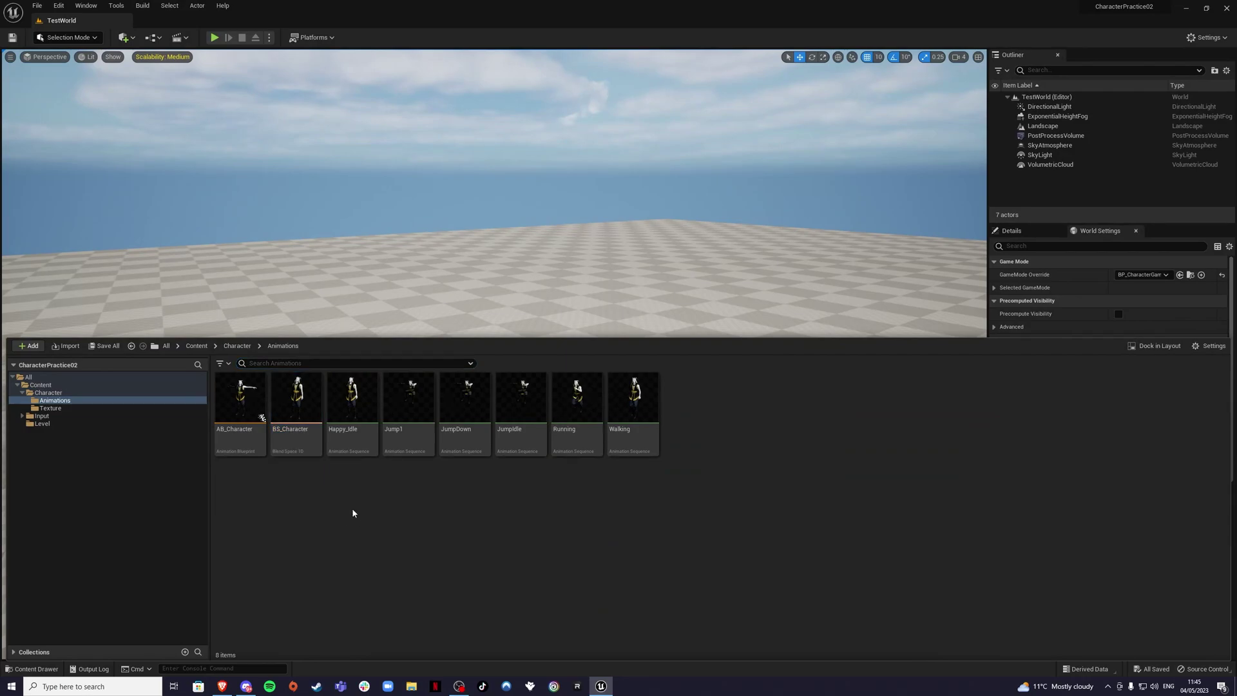
double_click(240, 386)
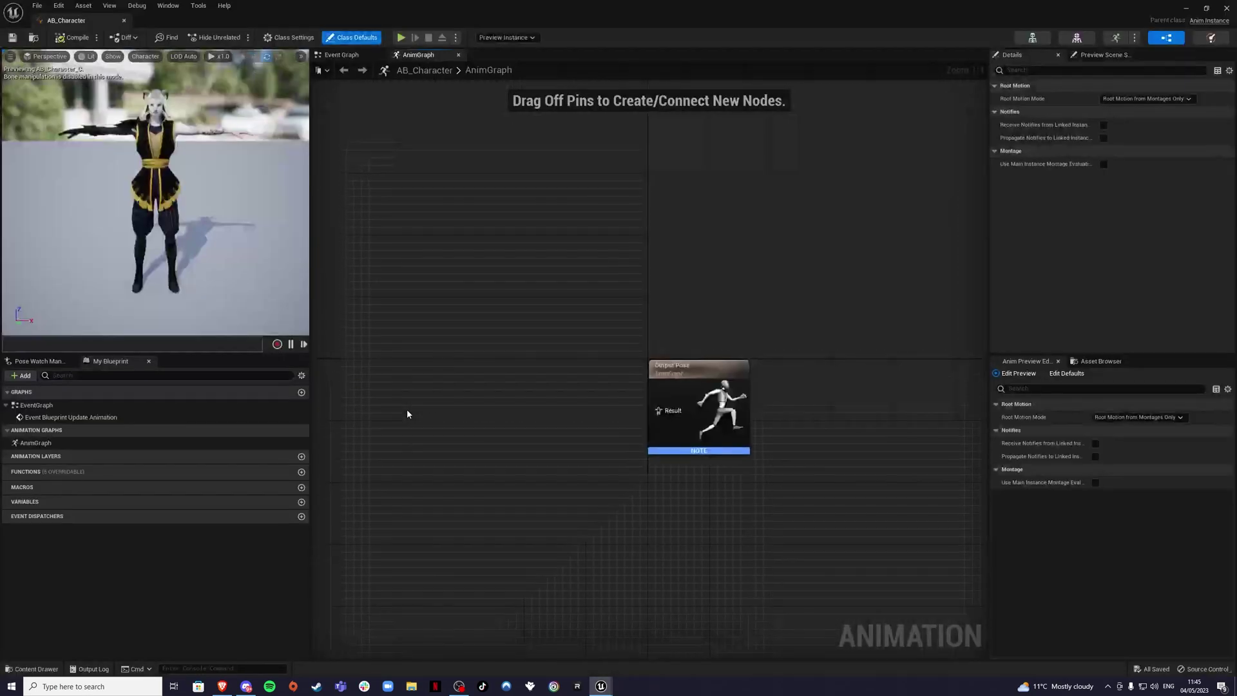
left_click(673, 346)
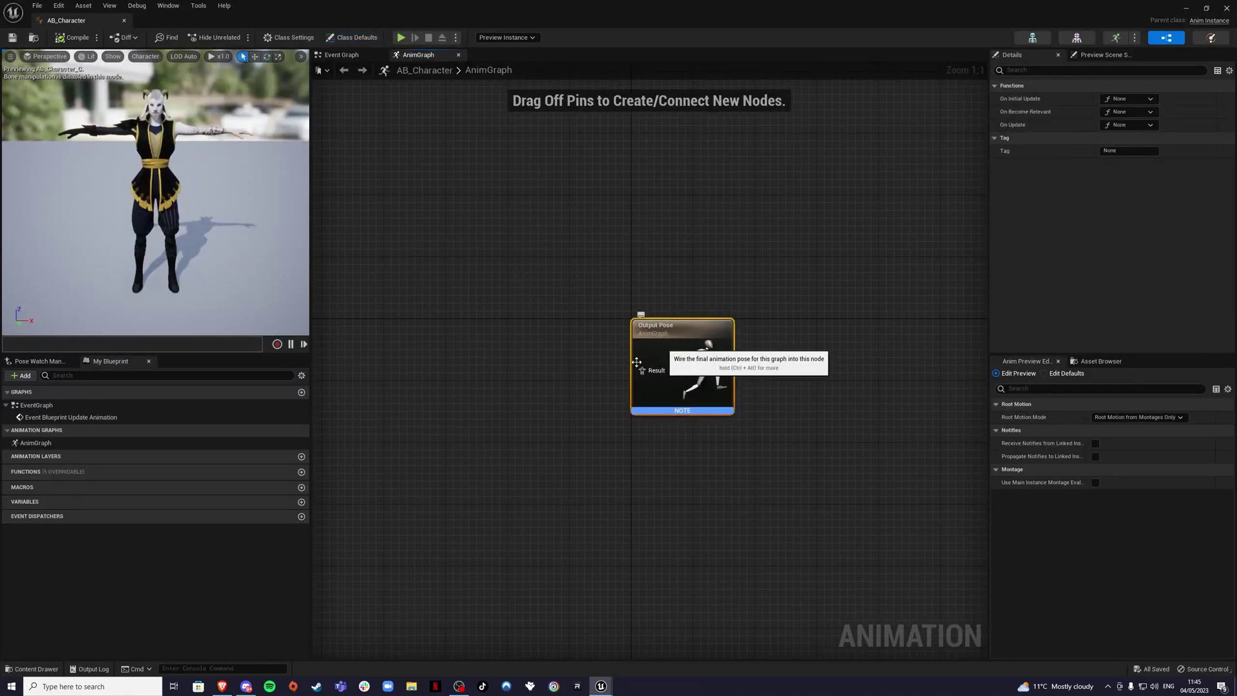
left_click(522, 370)
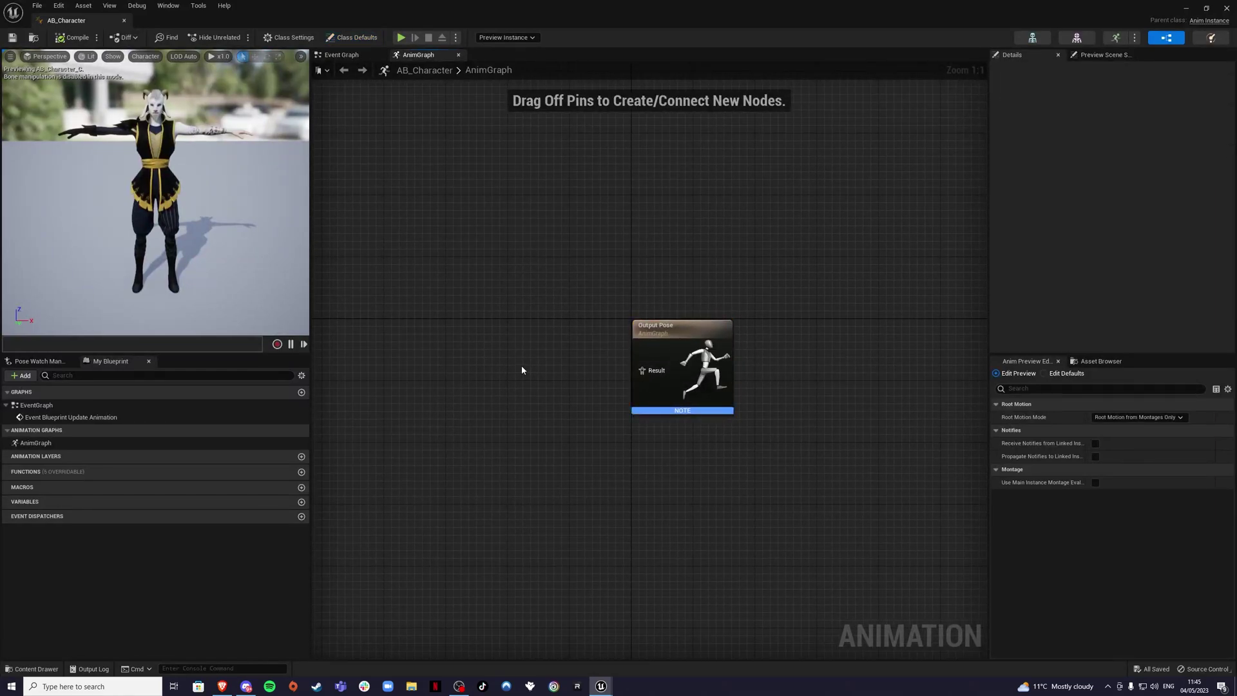
right_click_drag(522, 384, 551, 385)
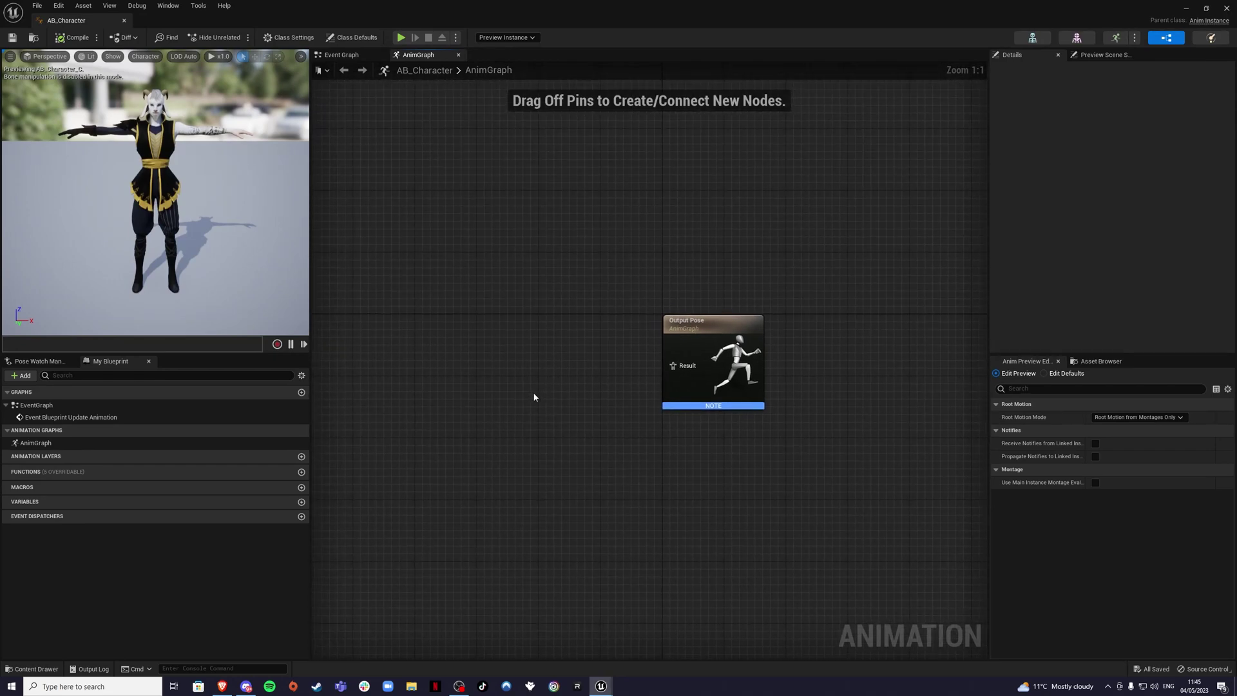
right_click_drag(526, 382, 522, 382)
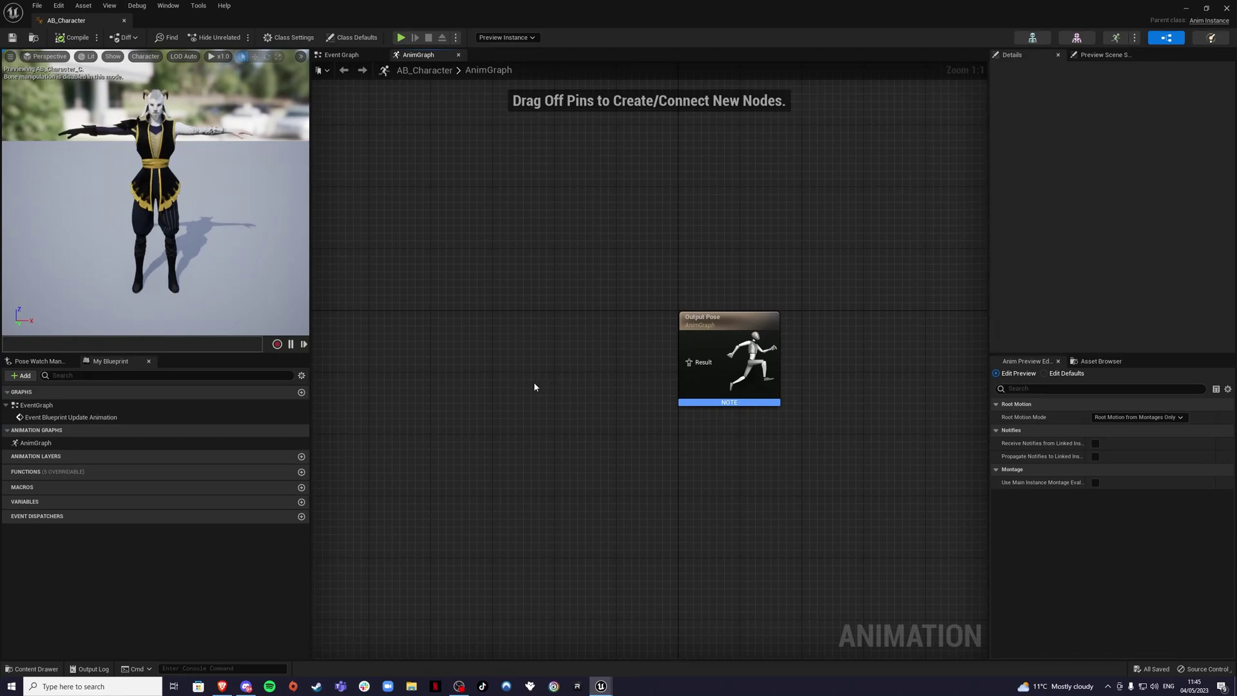
Add a DefaultSlot slot node to the AnimGraph, connect it to the Output Pose result and place it beside that node
right_click(443, 364)
type("slot")
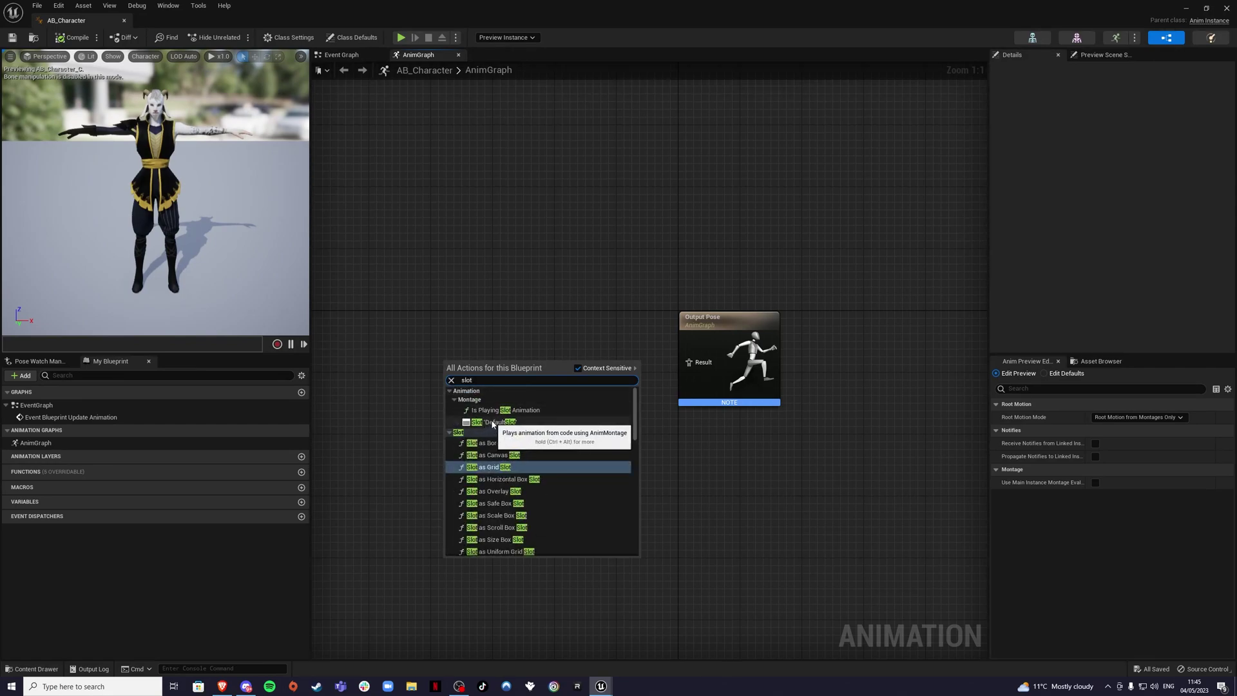
left_click(493, 423)
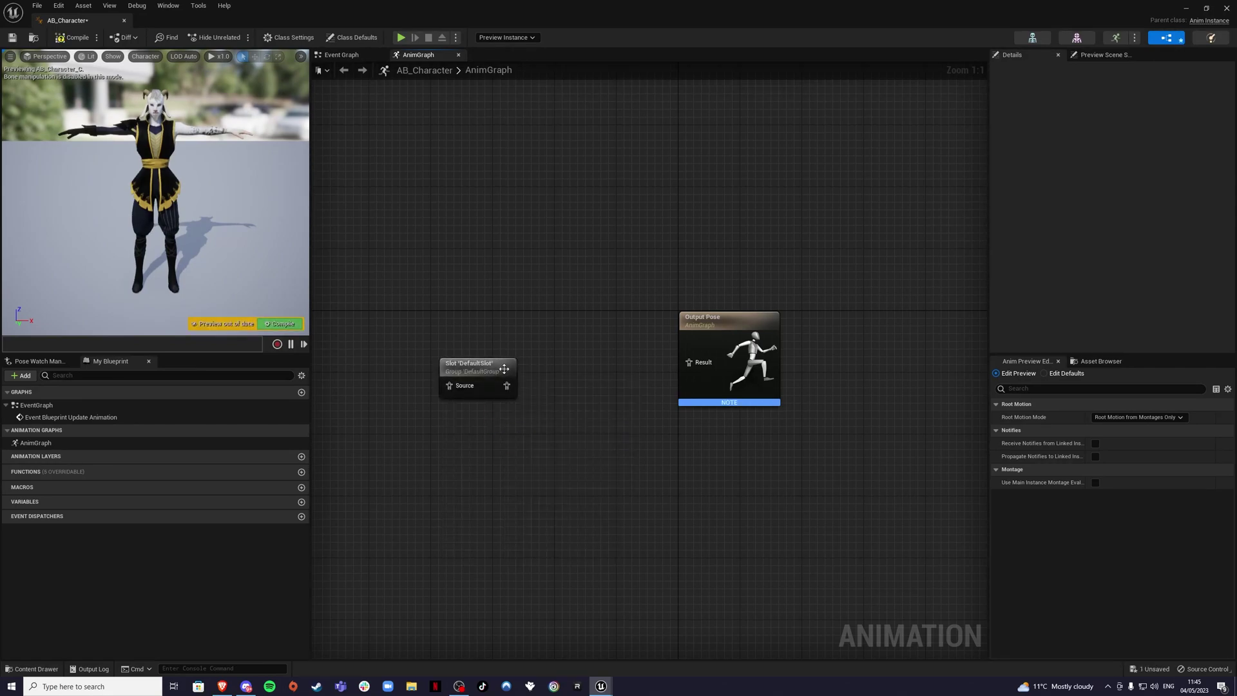
left_click_drag(473, 362, 688, 363)
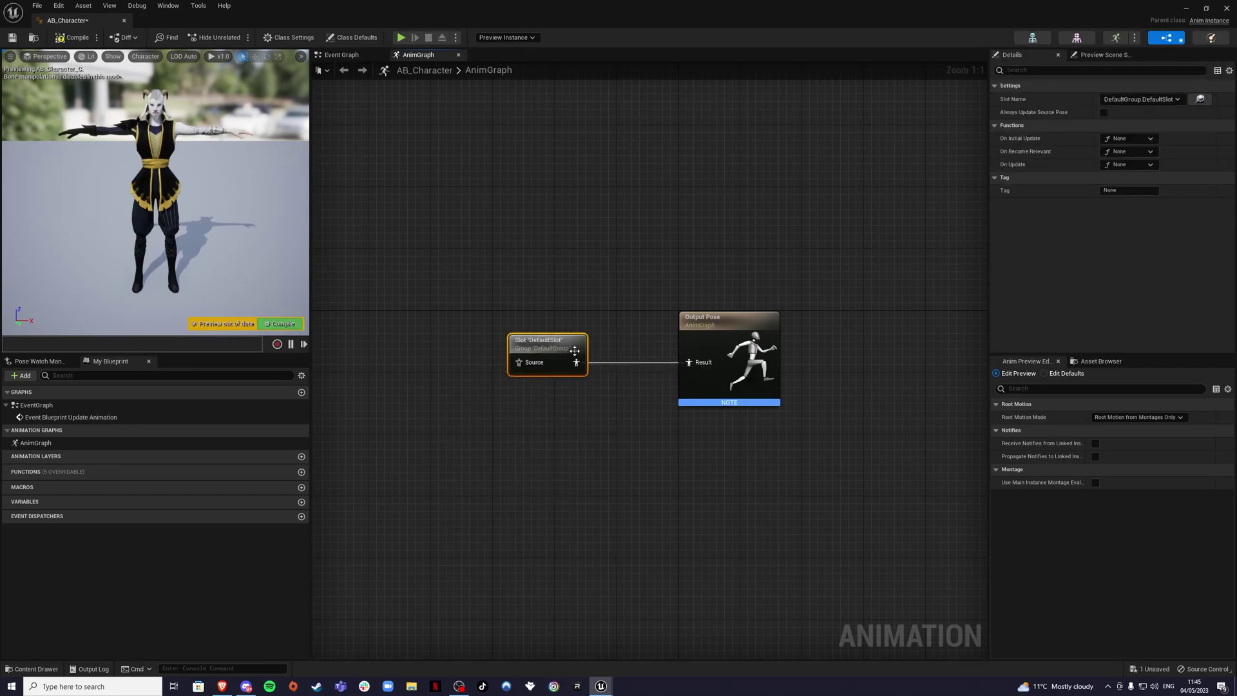
left_click_drag(549, 343, 608, 345)
right_click_drag(611, 419, 620, 419)
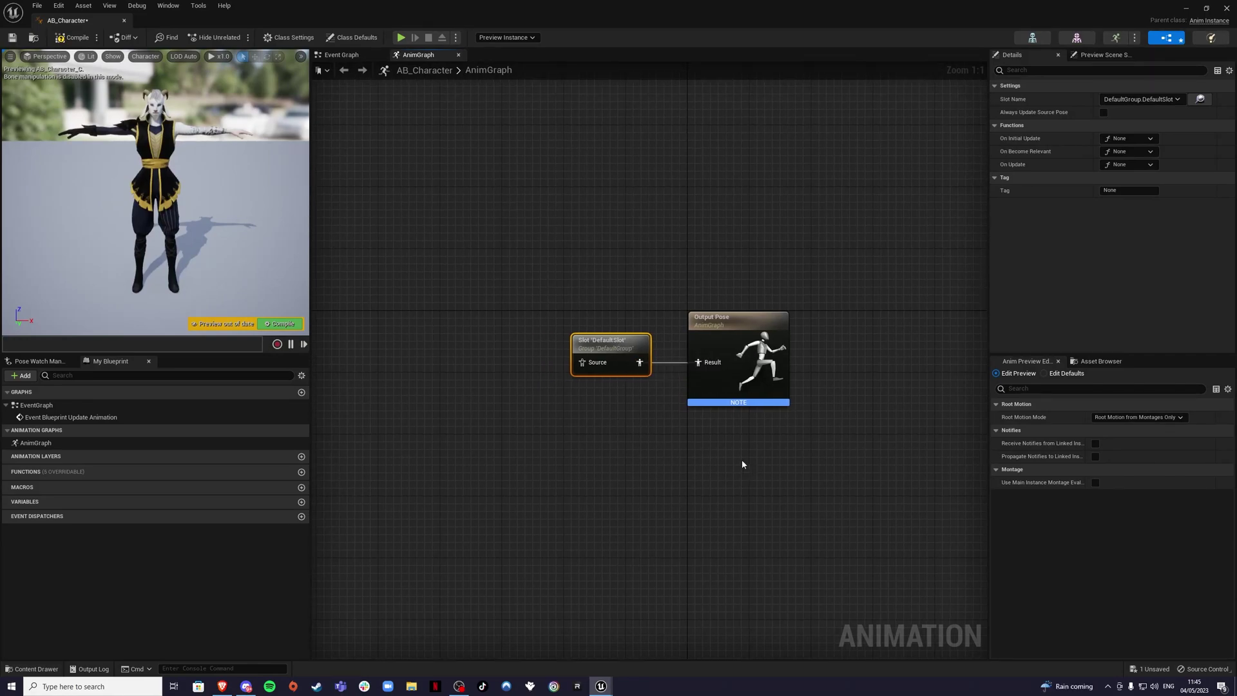
left_click_drag(741, 458, 591, 327)
left_click(559, 441)
Add a state machine named Locomotion in the empty area before the slot node
right_click_drag(406, 353, 521, 381)
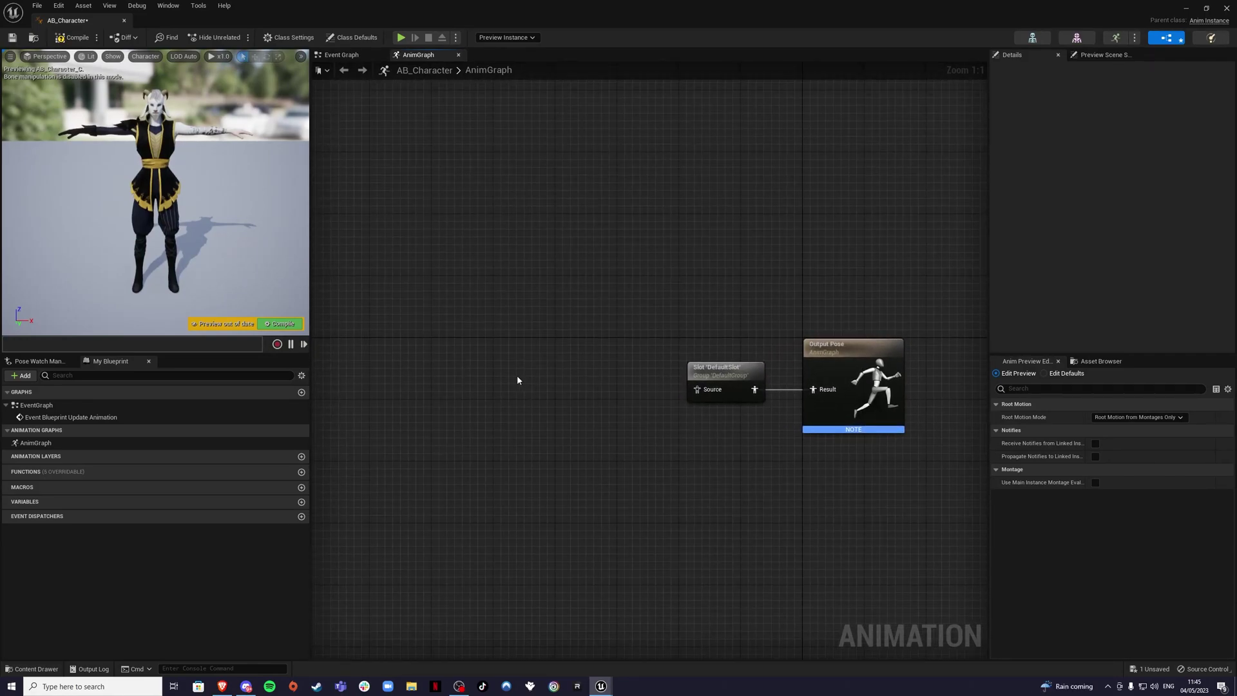
right_click(517, 380)
type("state")
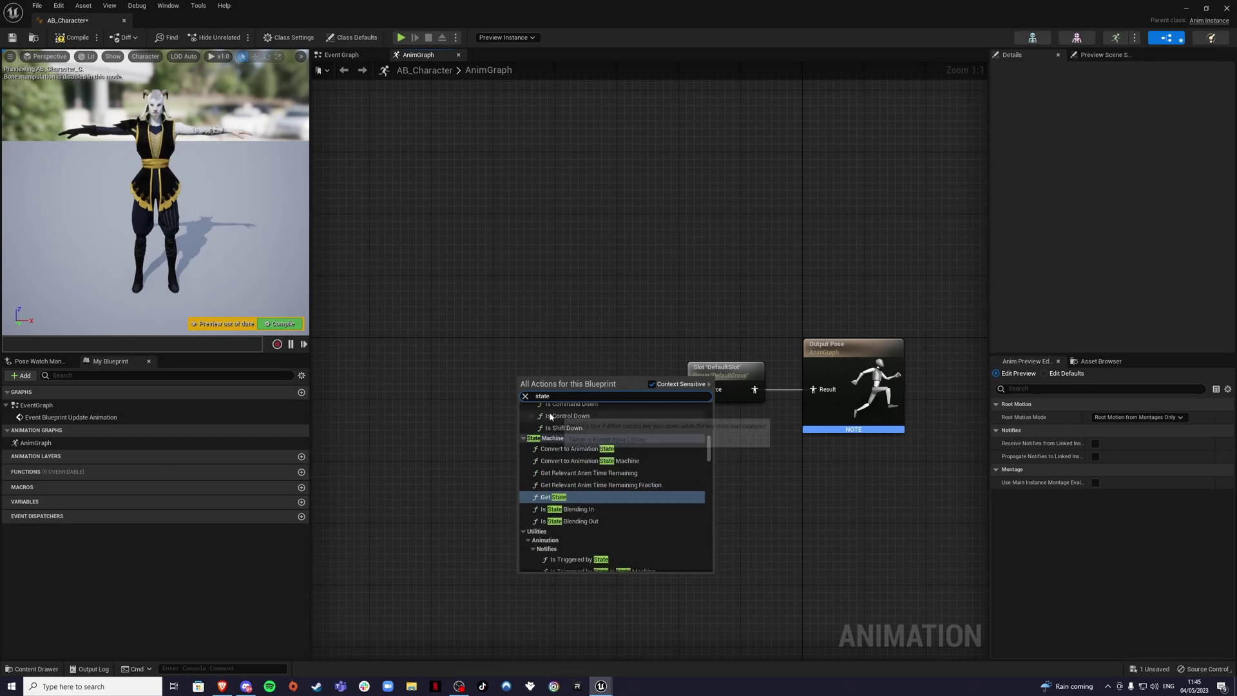
type(" mac")
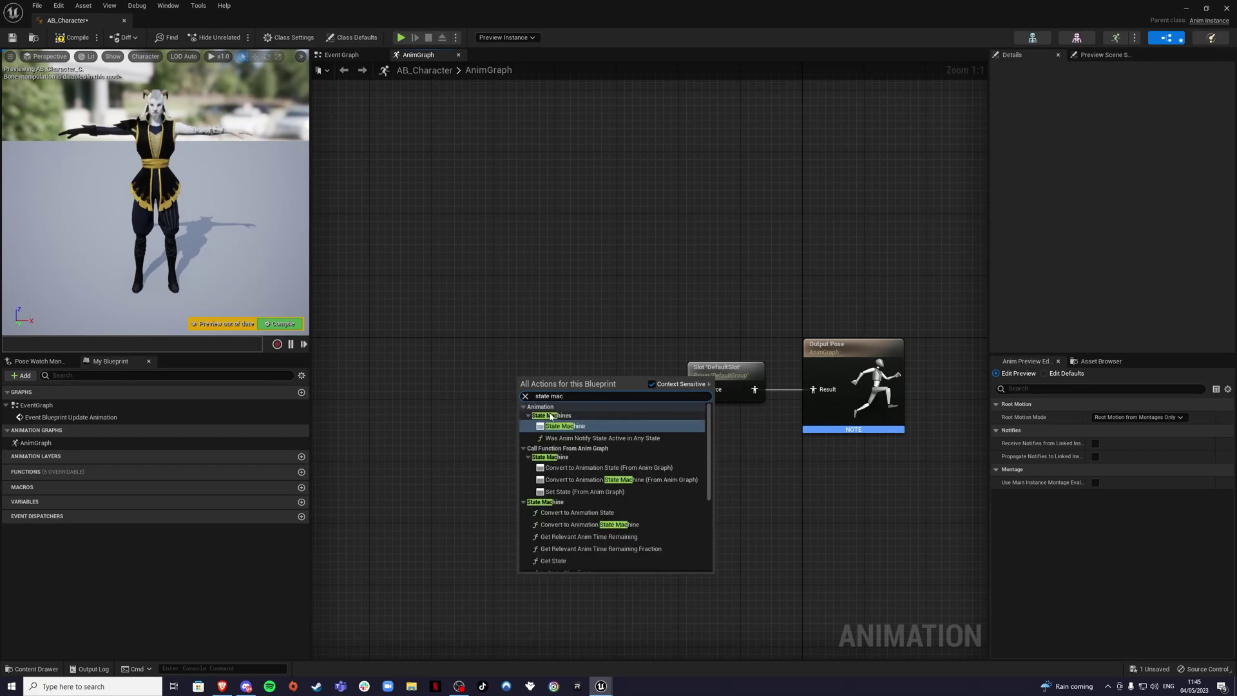
left_click(561, 426)
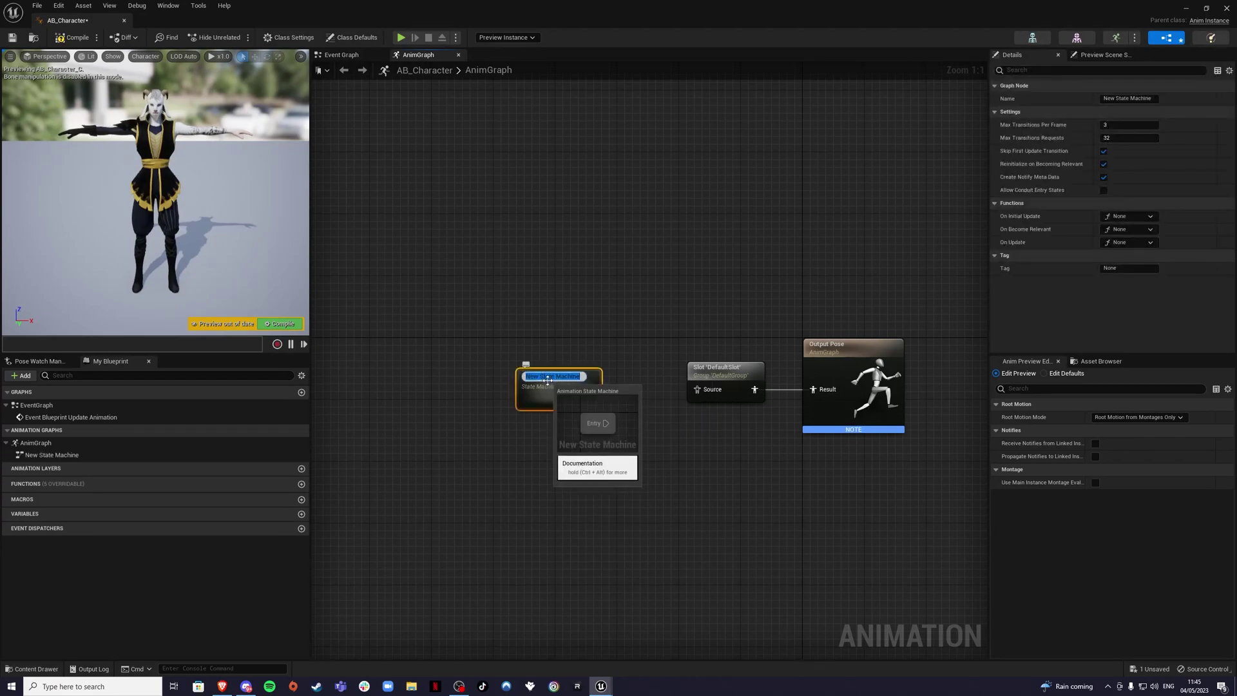
type("Loco")
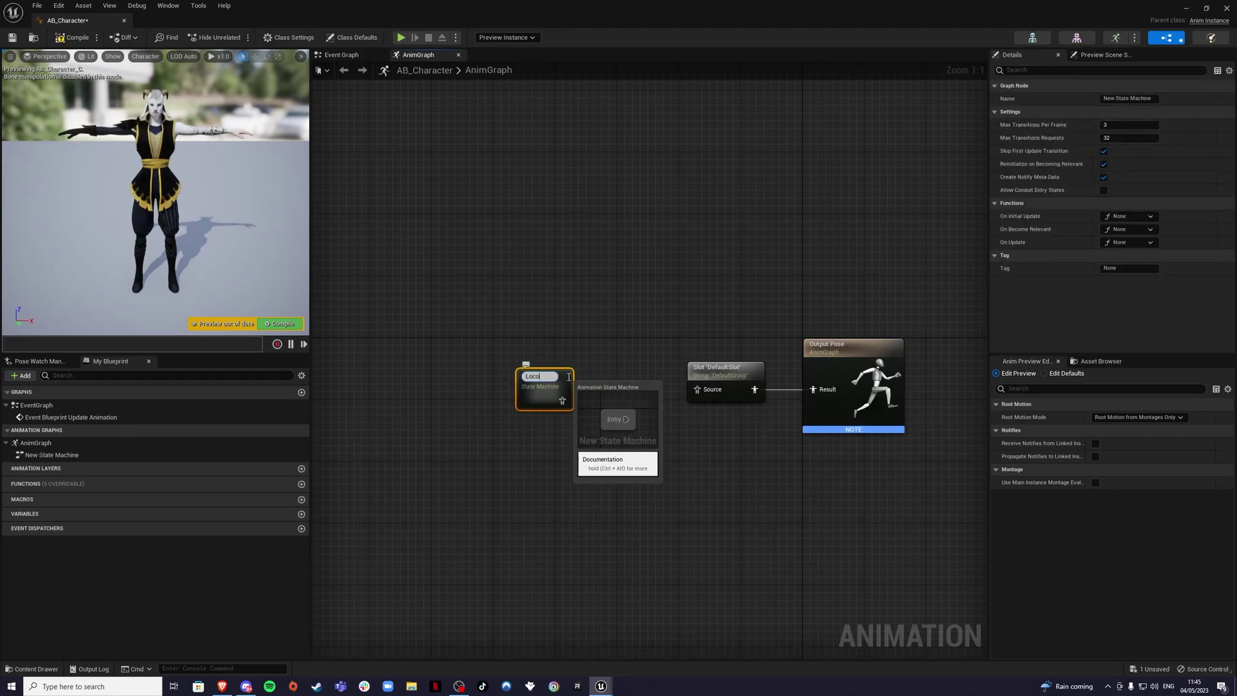
type("motion")
key("Return")
left_click(565, 359)
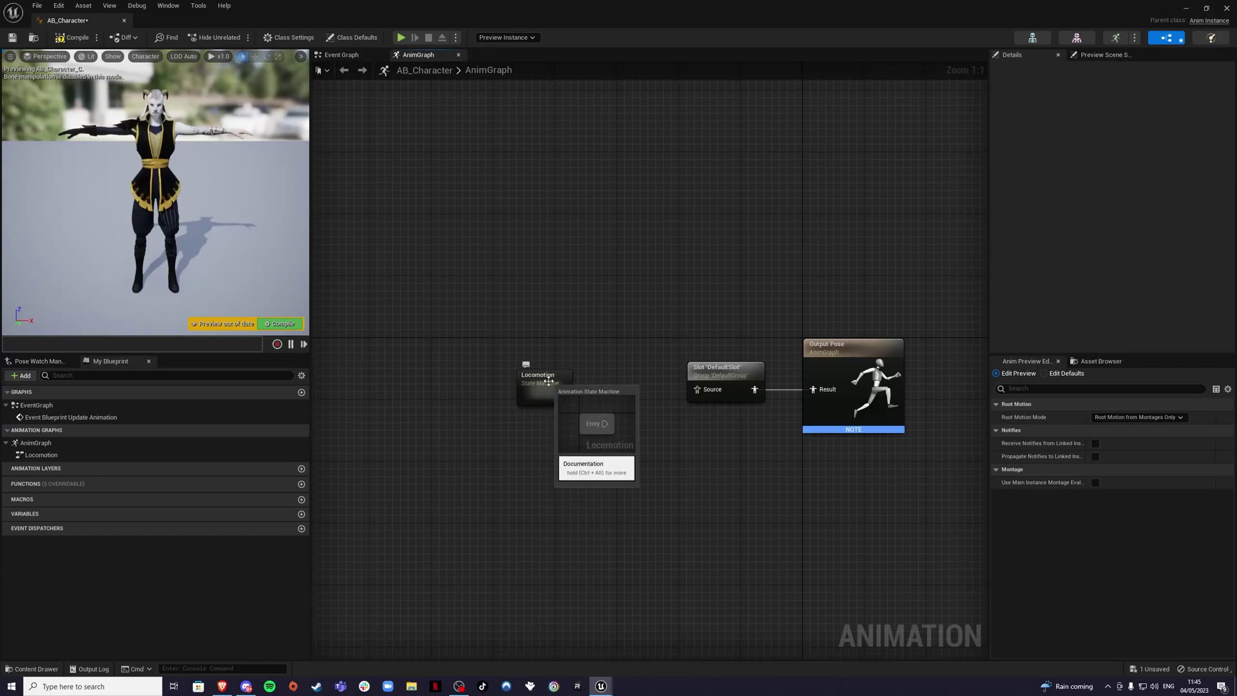
Open the Locomotion state machine and add a state named Idle/Walk/Run linked from Entry
double_click(548, 379)
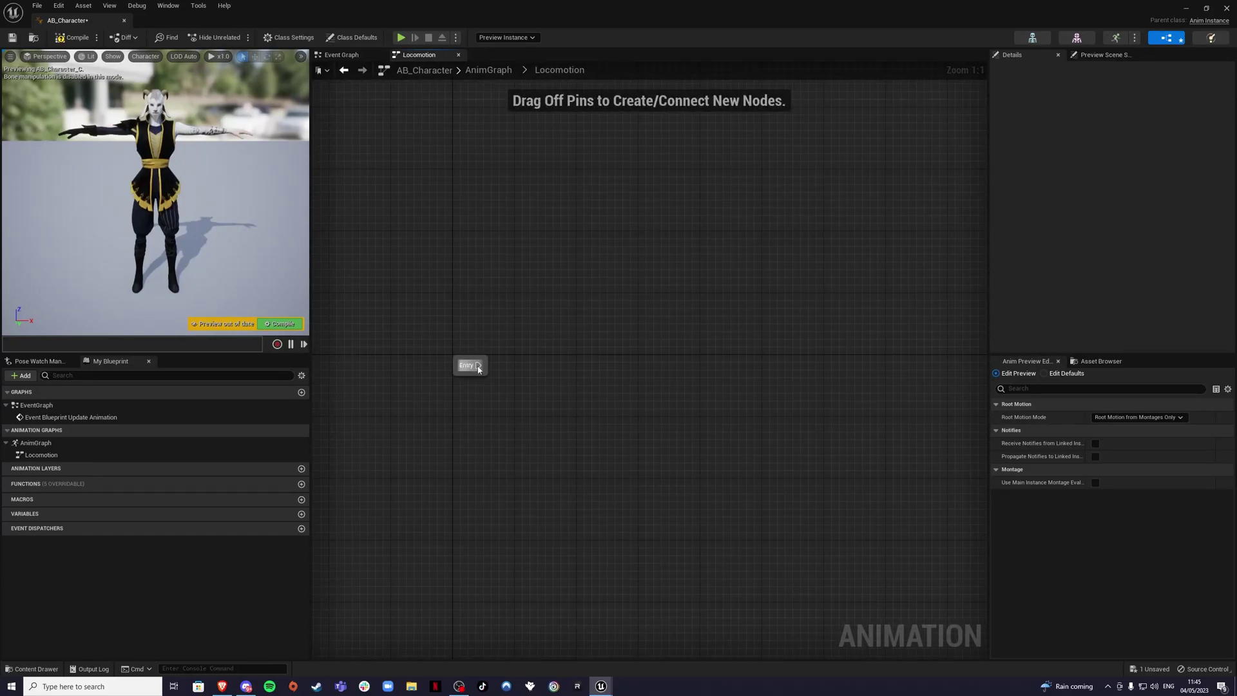
left_click_drag(478, 366, 560, 368)
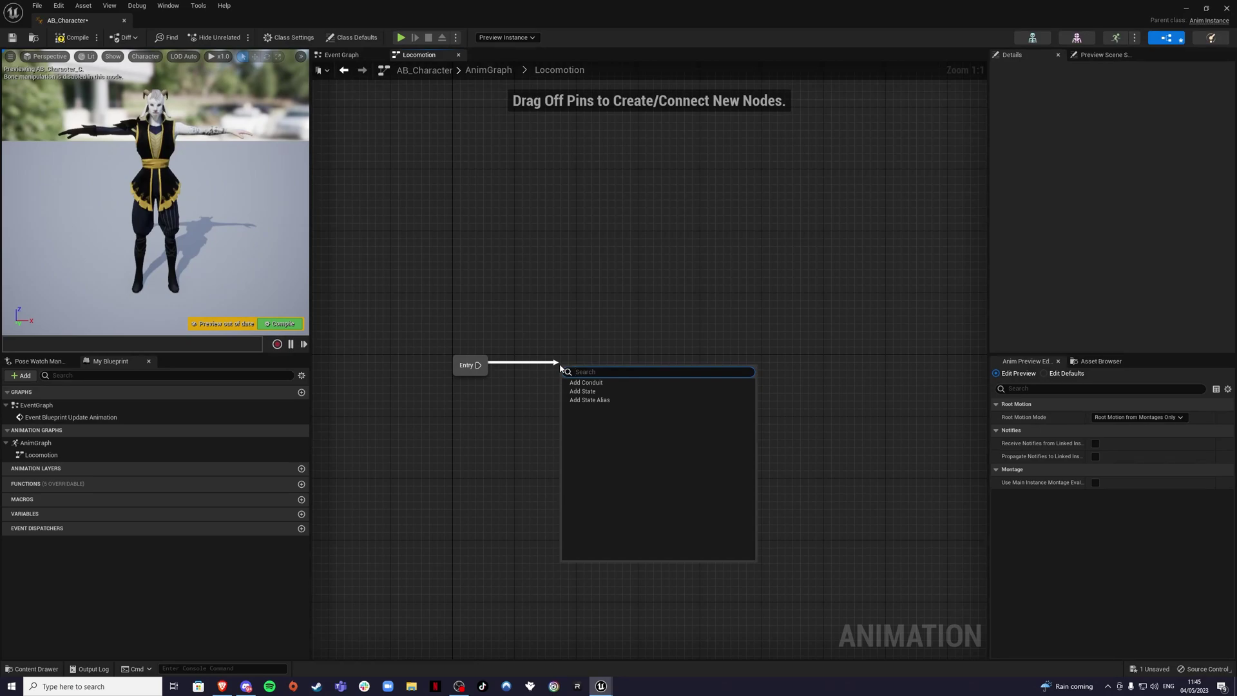
left_click(584, 391)
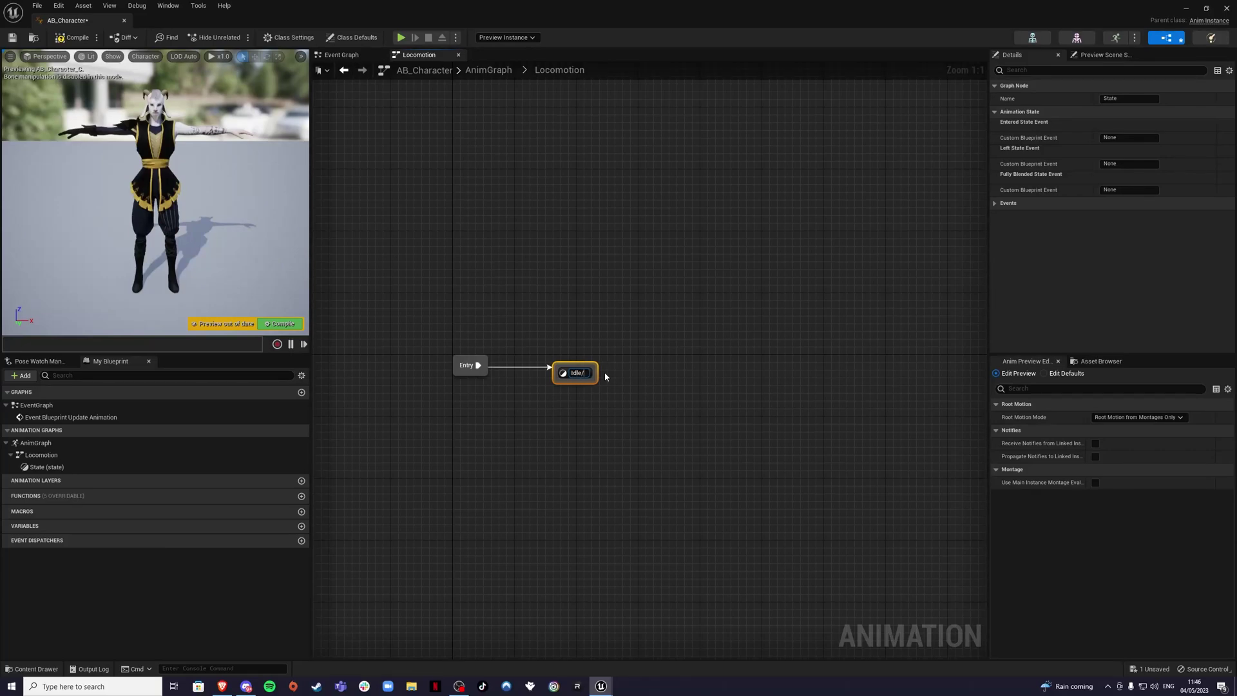
type("Idle/Walk/Run")
key("Return")
left_click(605, 297)
right_click_drag(594, 423, 539, 420)
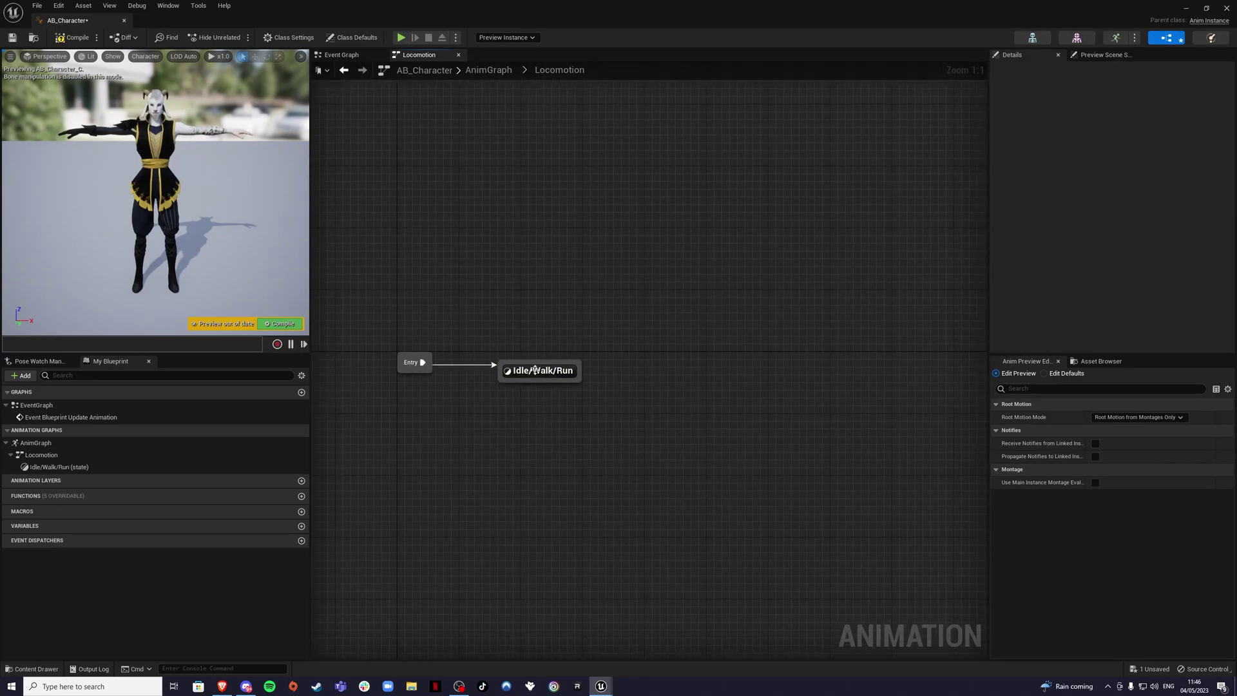
Inside the Idle/Walk/Run state, add the BS_Character blend space and connect it to the Output Animation Pose
double_click(536, 370)
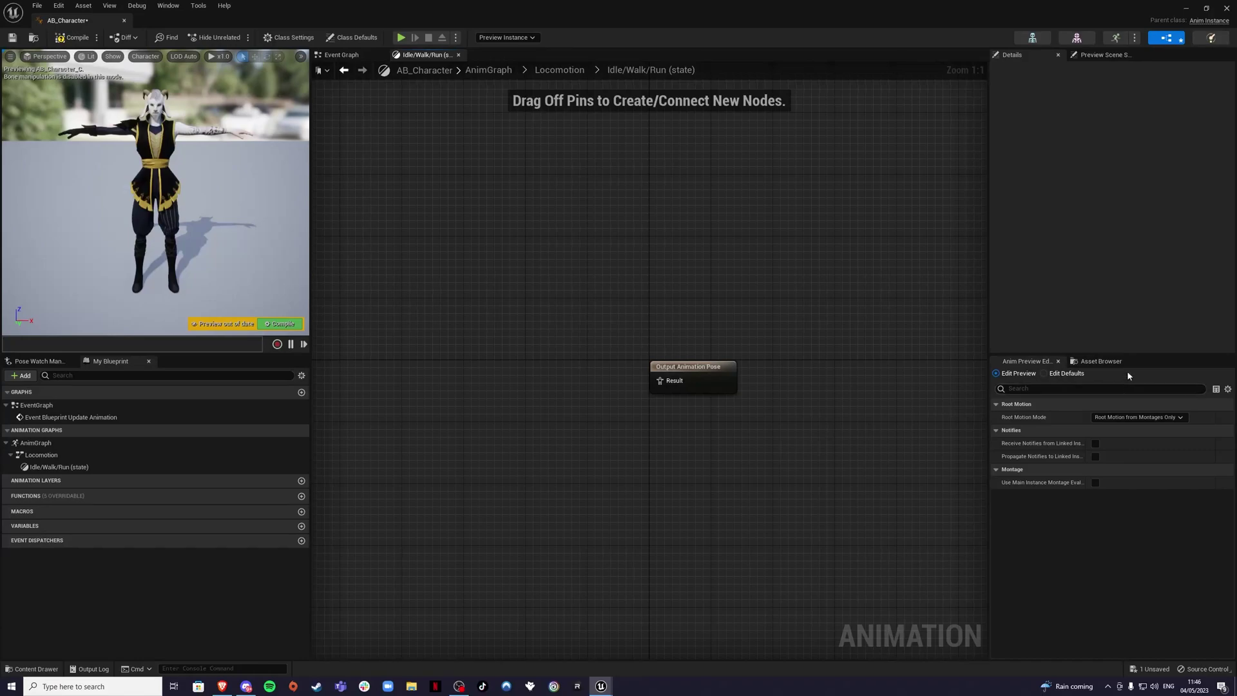
left_click(1100, 361)
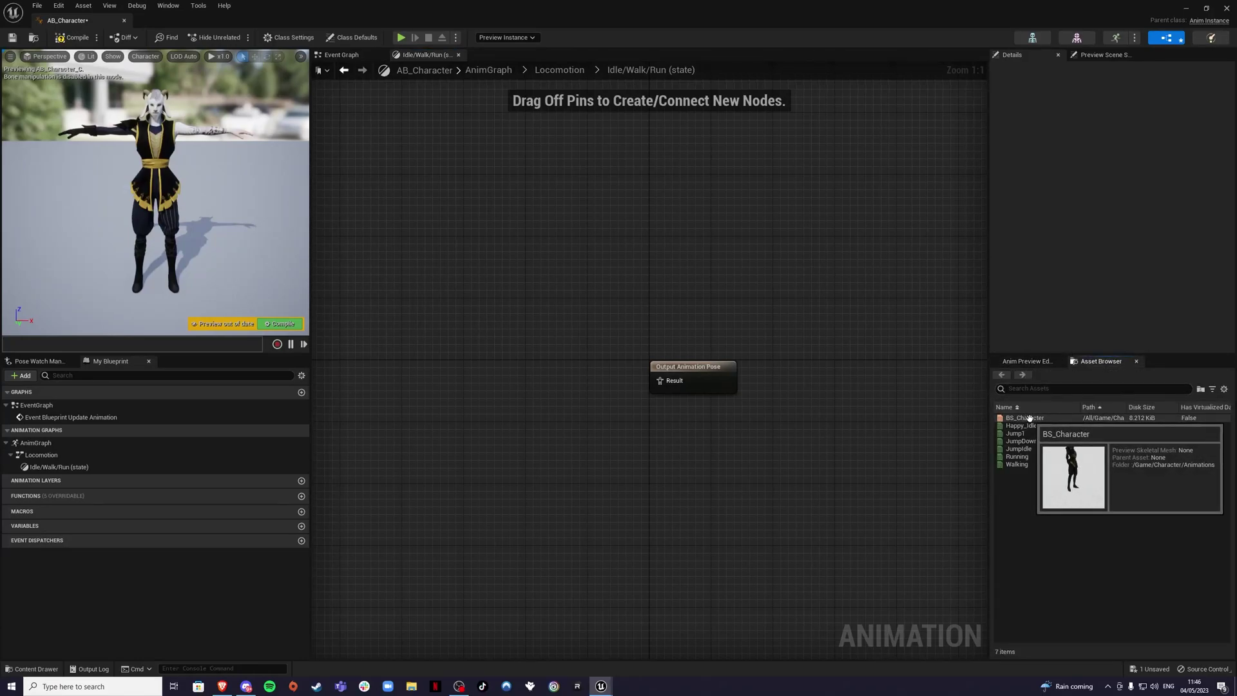
left_click_drag(1029, 417, 498, 351)
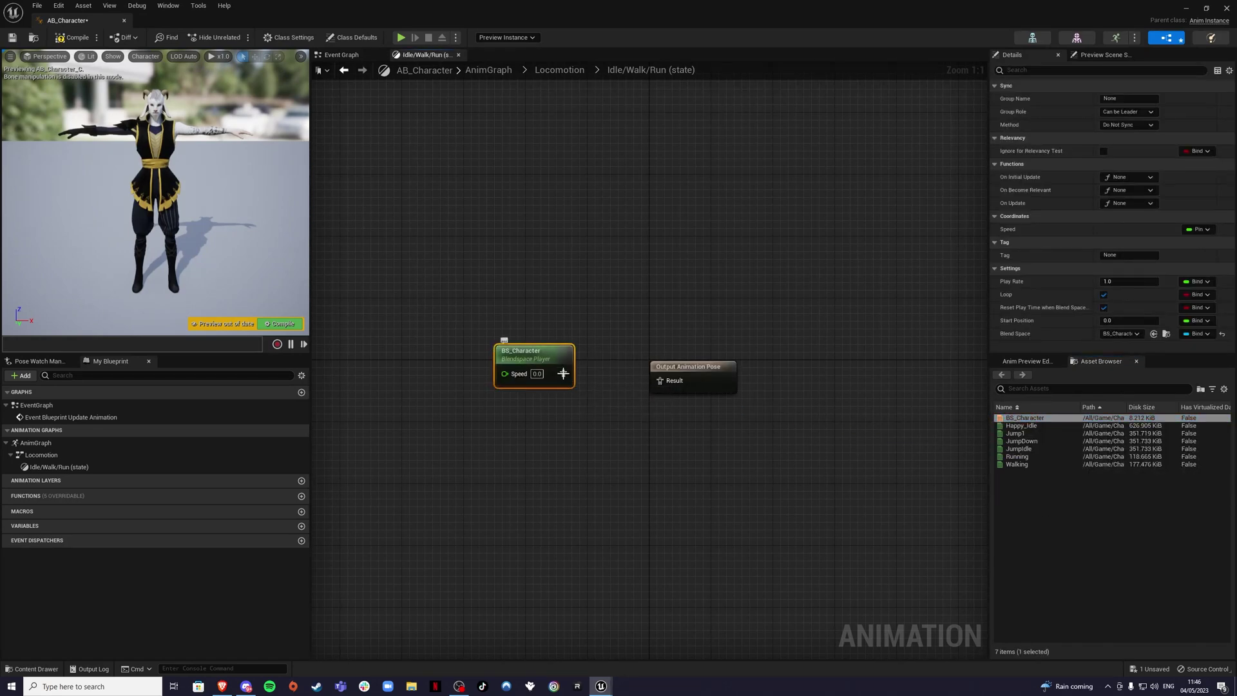
left_click_drag(563, 373, 661, 387)
left_click_drag(537, 361, 570, 369)
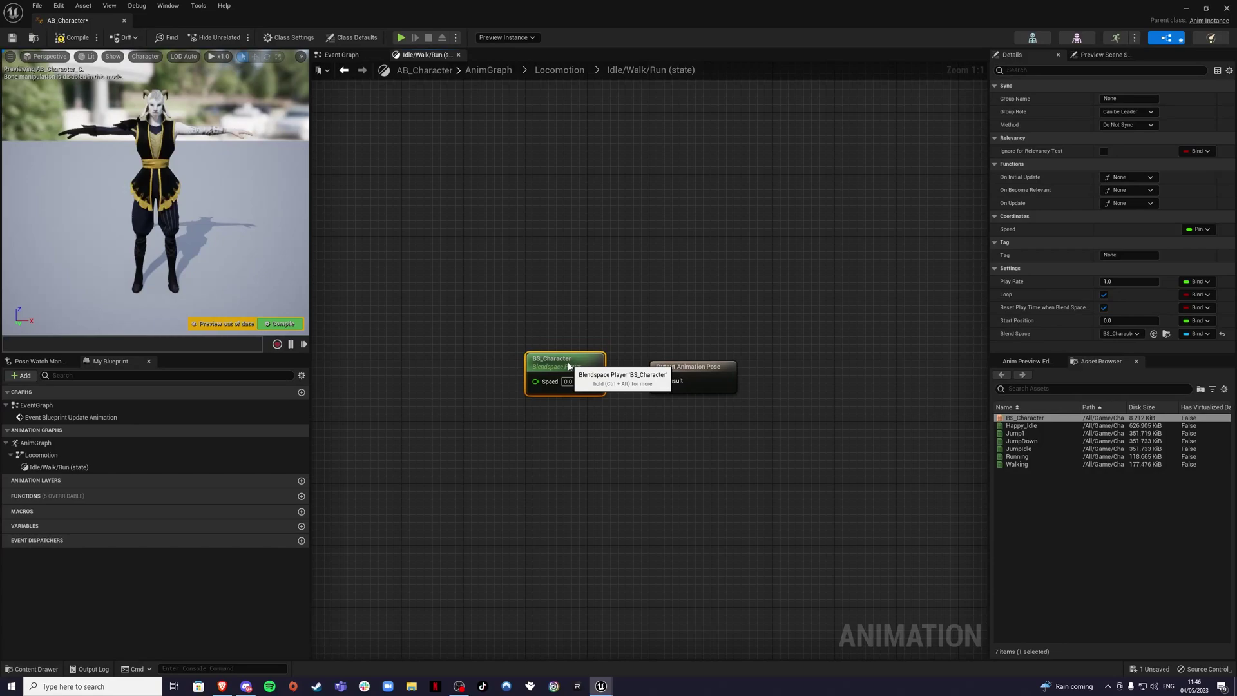
left_click(613, 312)
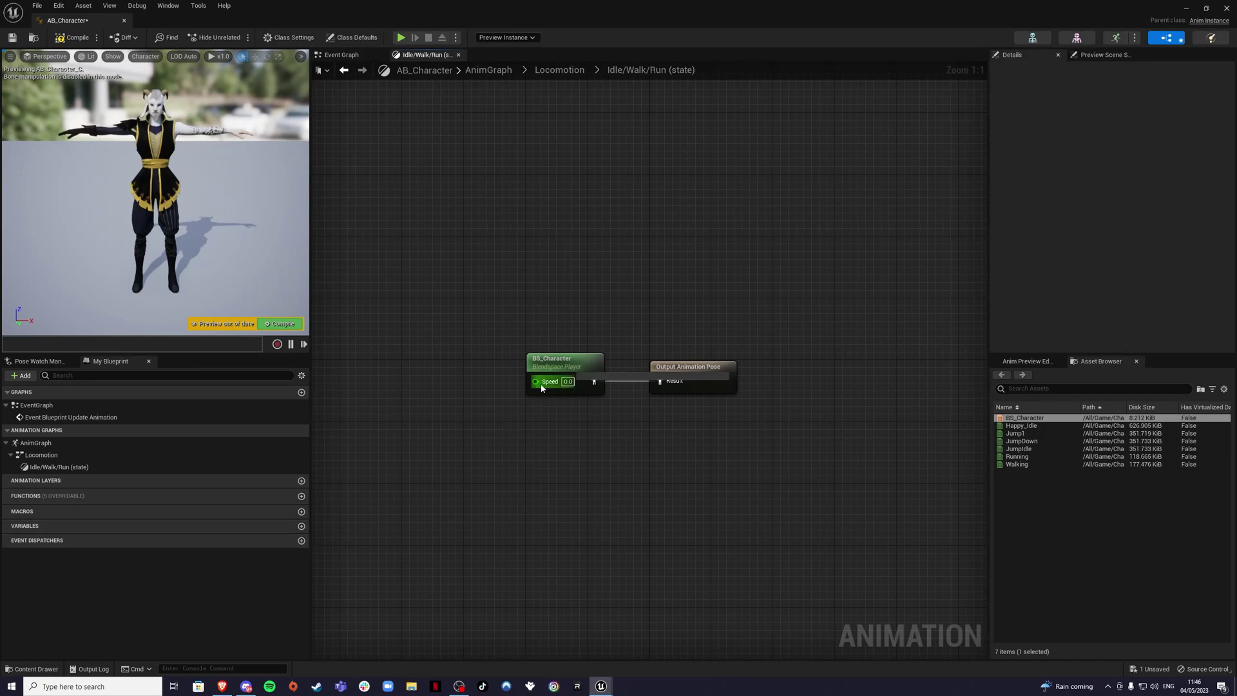
Promote the Speed input of the BS_Character node to a Speed variable
left_click_drag(535, 382, 460, 384)
left_click(510, 442)
double_click(474, 311)
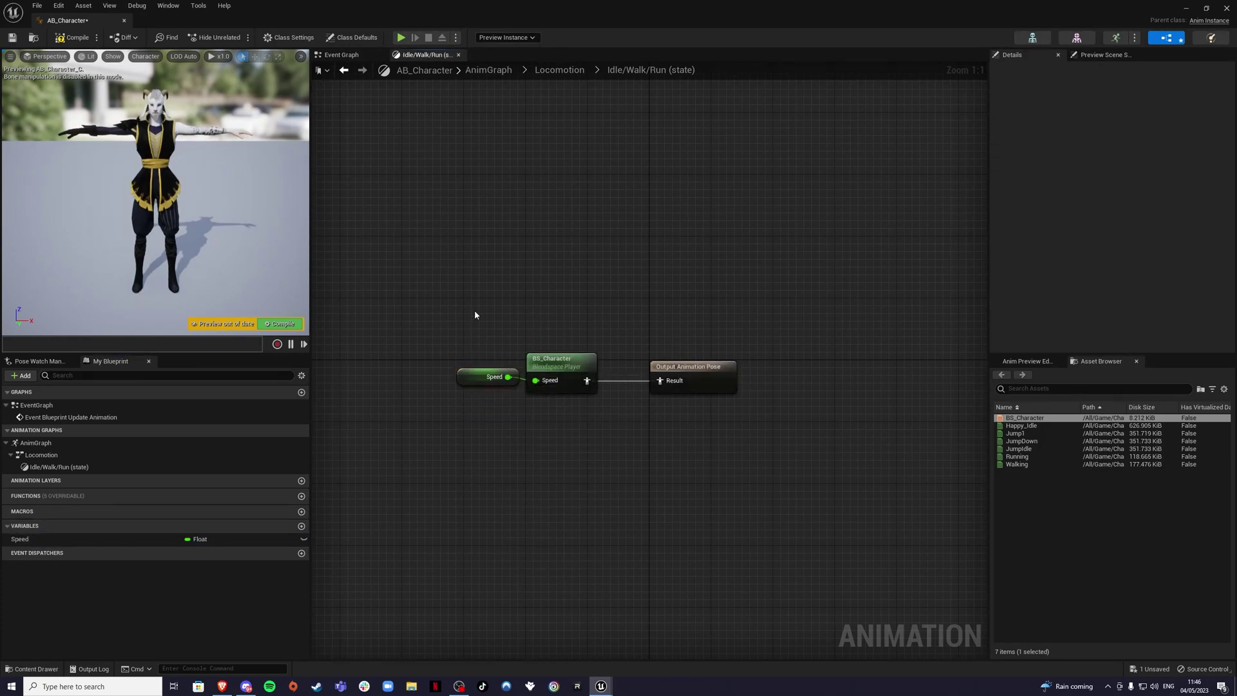
Return to the Locomotion graph, then compile and save the animation blueprint
double_click(735, 372)
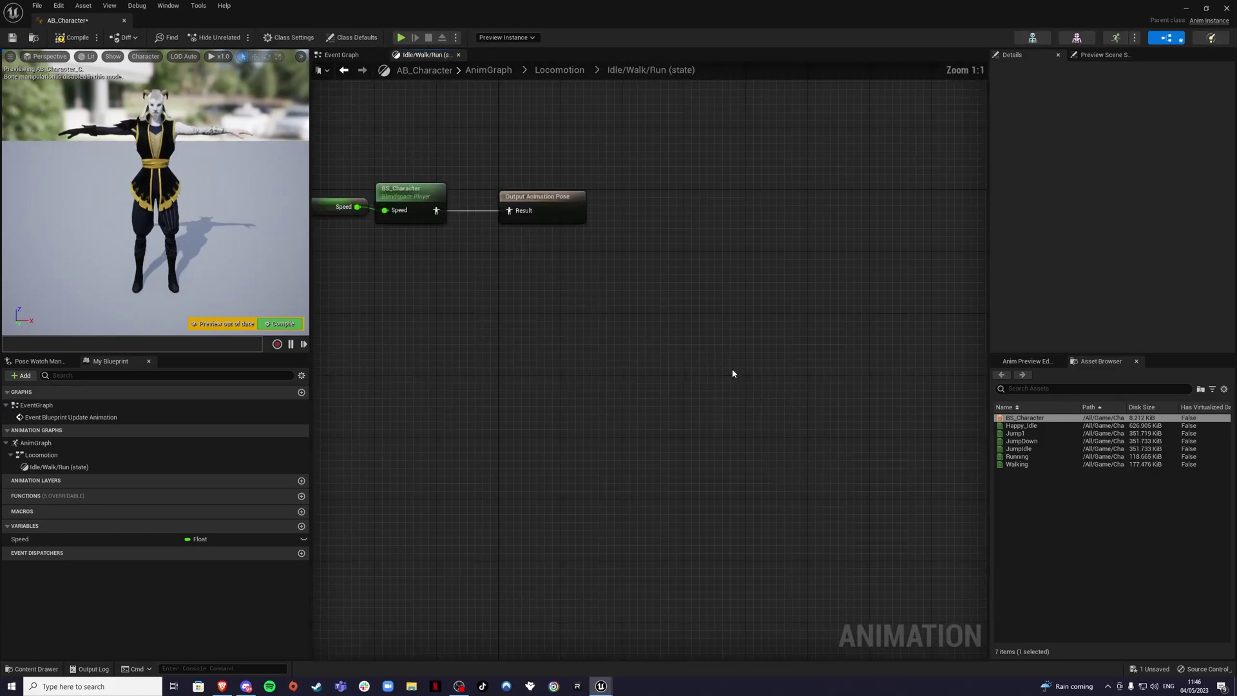
left_click_drag(512, 290, 889, 438)
key("alt+Left")
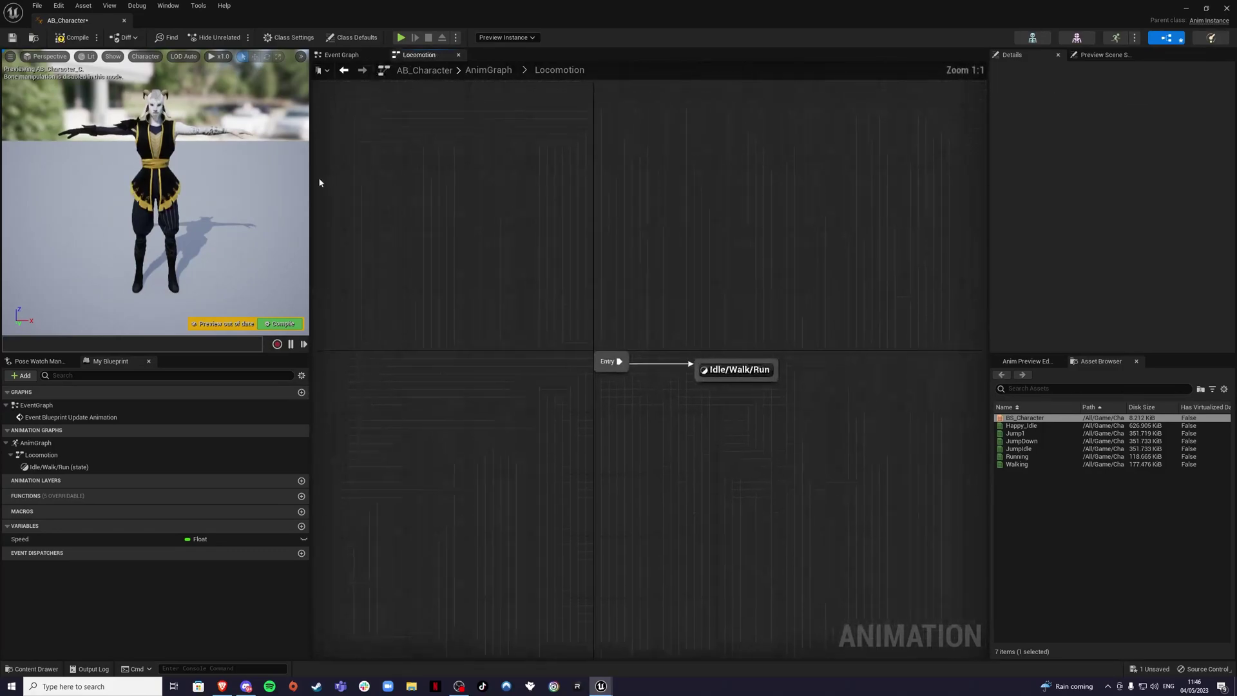
left_click(72, 37)
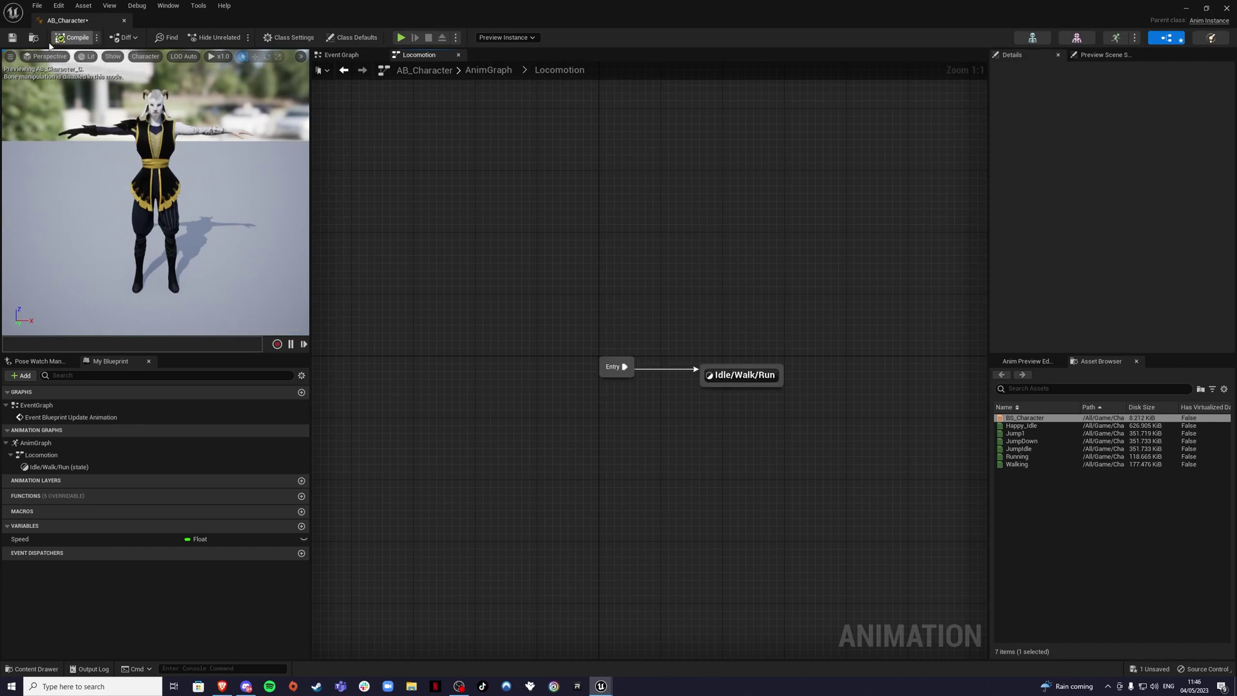
left_click(12, 37)
Add a state named JumpUp with a transition from Idle/Walk/Run
right_click_drag(551, 226, 352, 196)
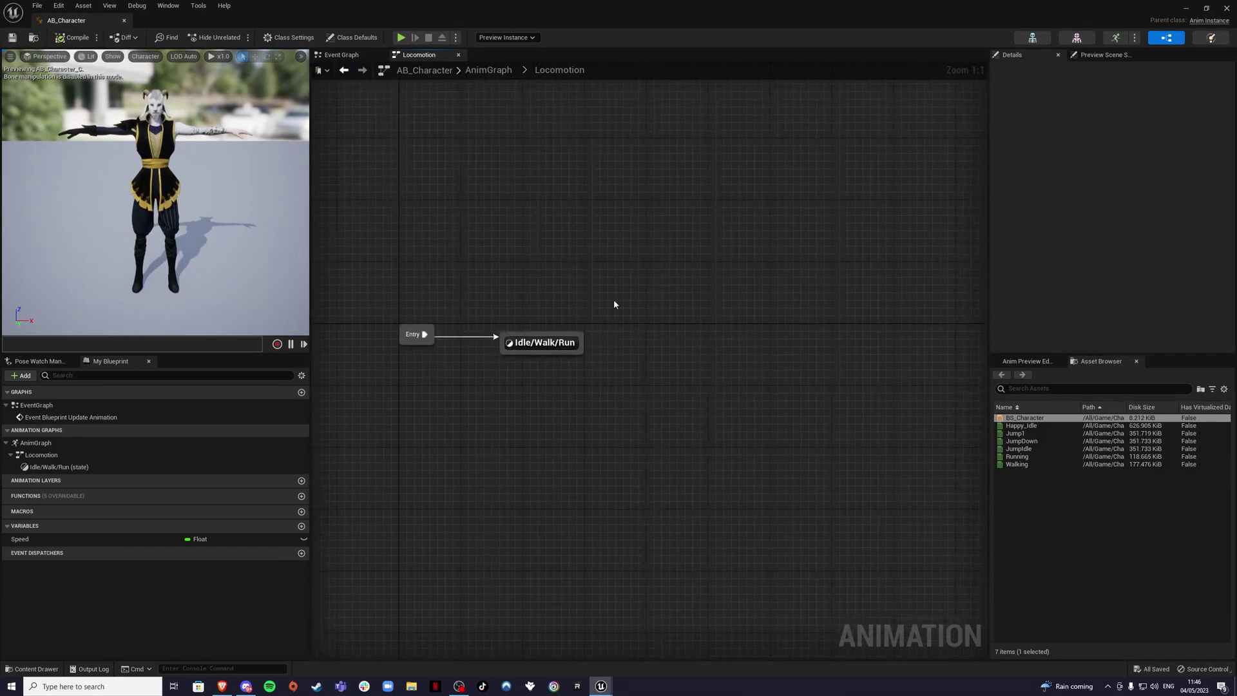
right_click_drag(613, 299, 560, 317)
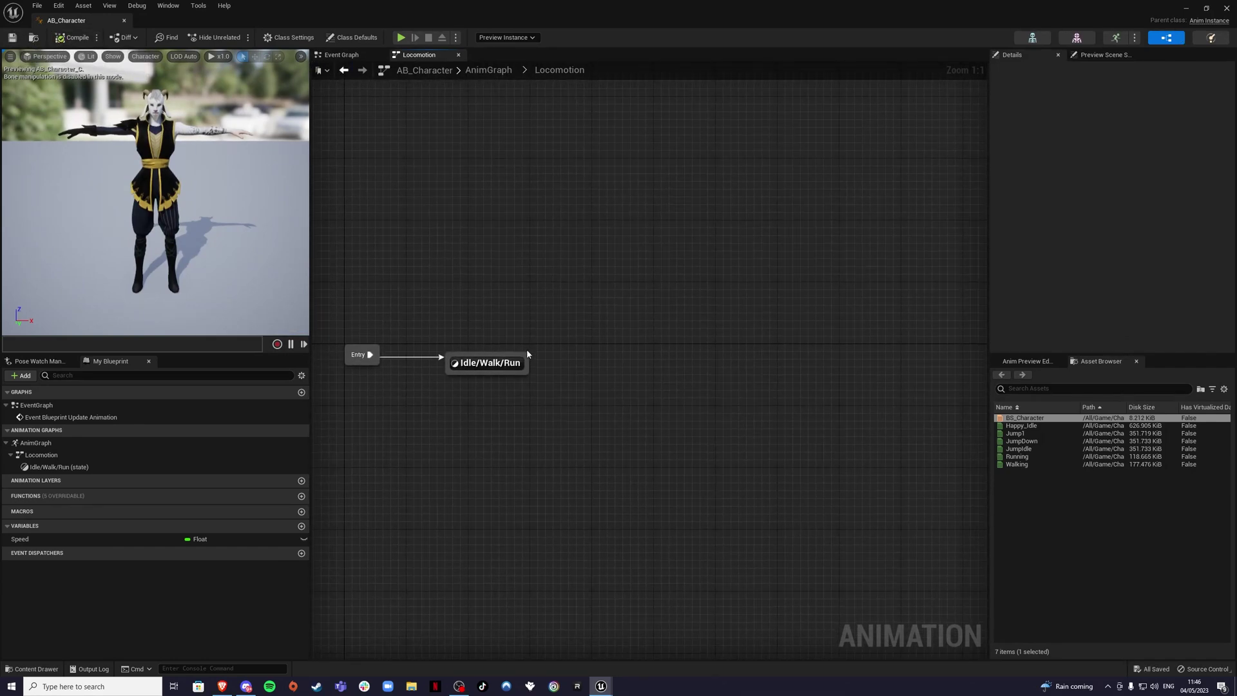
left_click_drag(527, 351, 610, 289)
left_click(640, 307)
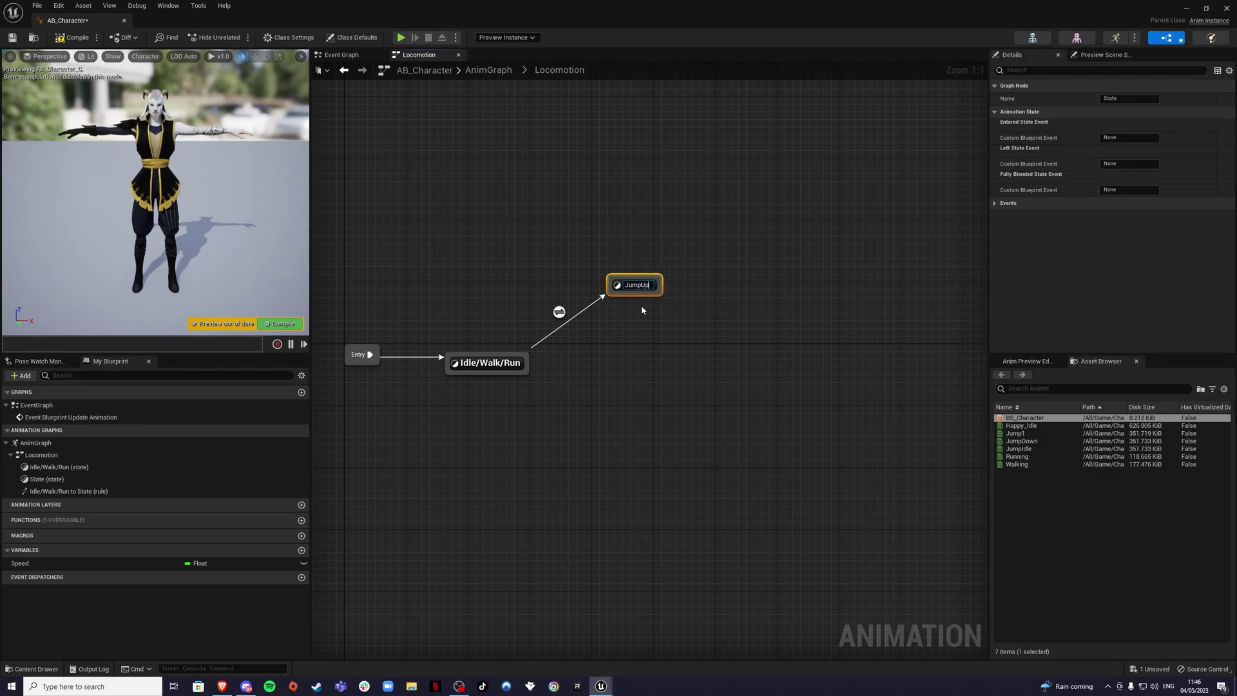
key("Return")
left_click(667, 335)
Add a state named JumpIdle with a transition from JumpUp
right_click_drag(646, 329, 581, 348)
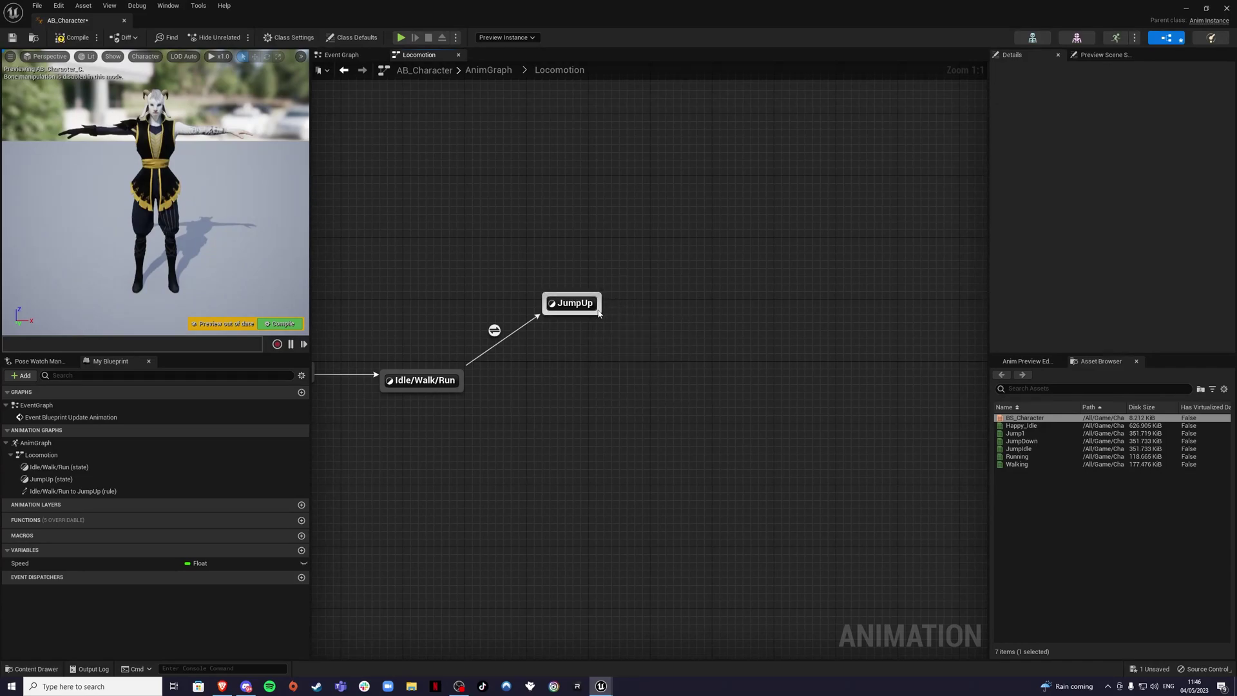
left_click_drag(598, 314, 661, 368)
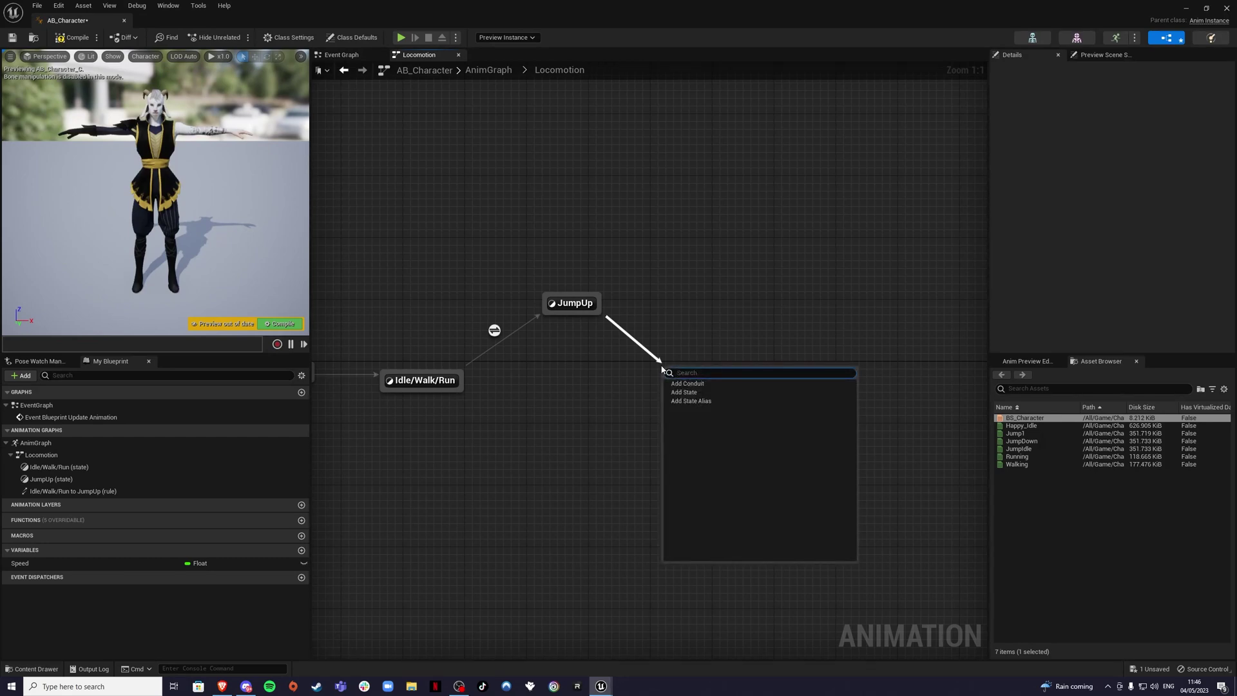
left_click(701, 392)
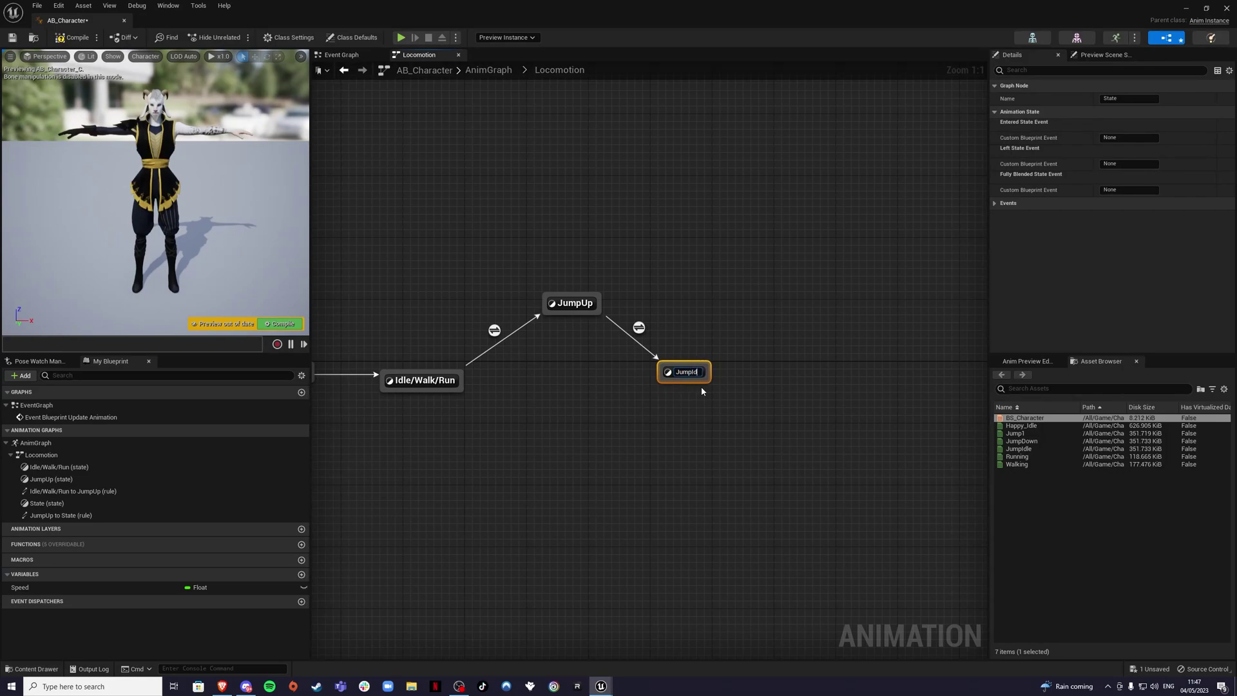
left_click(628, 433)
Add a state named JumpDown with a transition from JumpIdle
right_click_drag(628, 433, 704, 378)
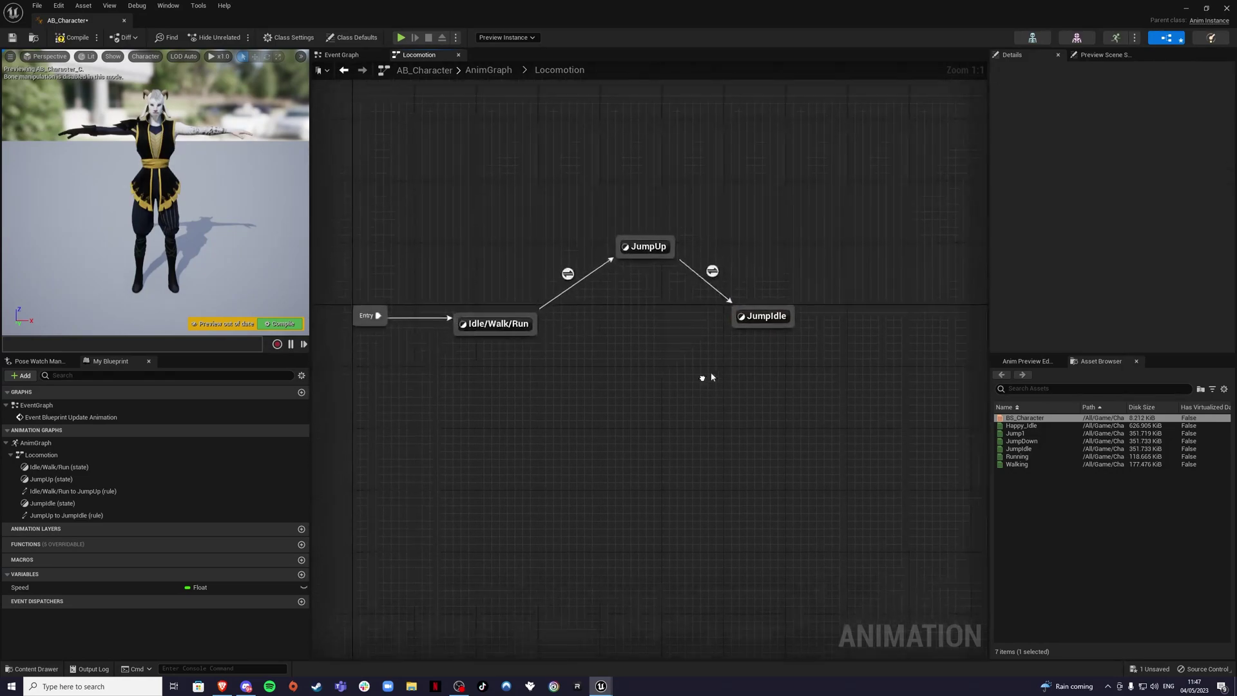
left_click_drag(752, 327, 664, 371)
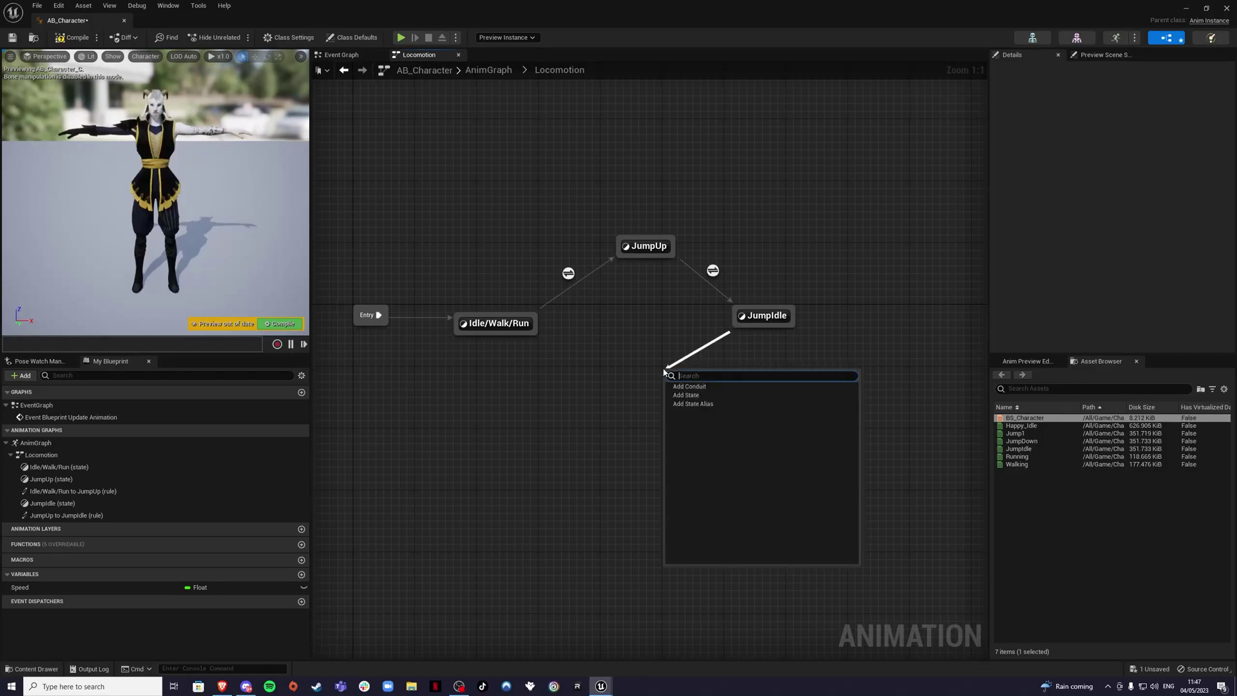
left_click(686, 394)
type("Ju")
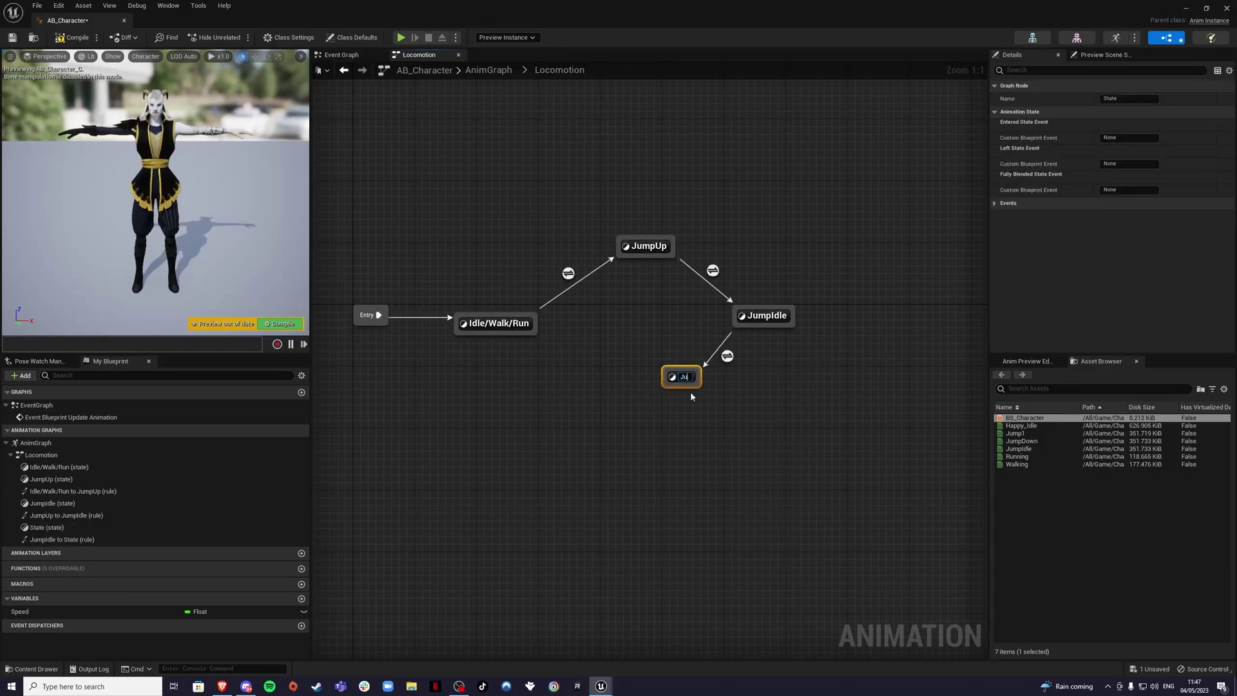
type("mpDown")
key("Return")
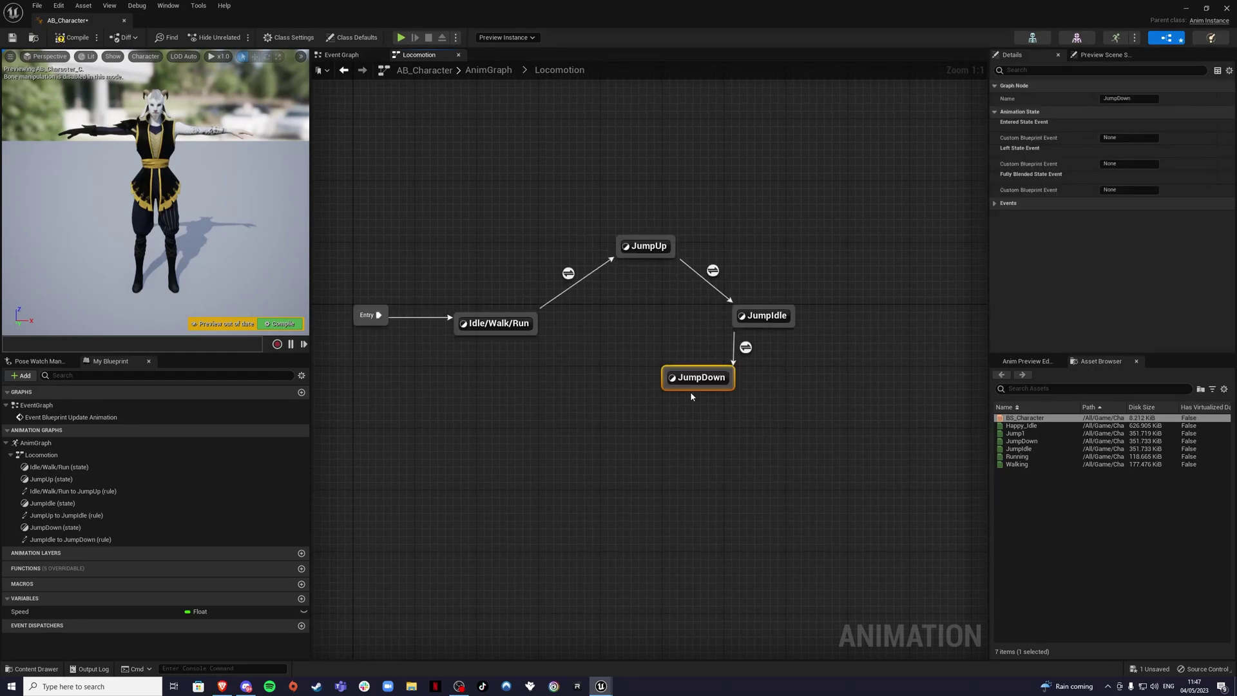
Create a transition from JumpDown back to Idle/Walk/Run and reposition JumpDown directly below JumpUp
left_click_drag(689, 389, 525, 332)
left_click(642, 391)
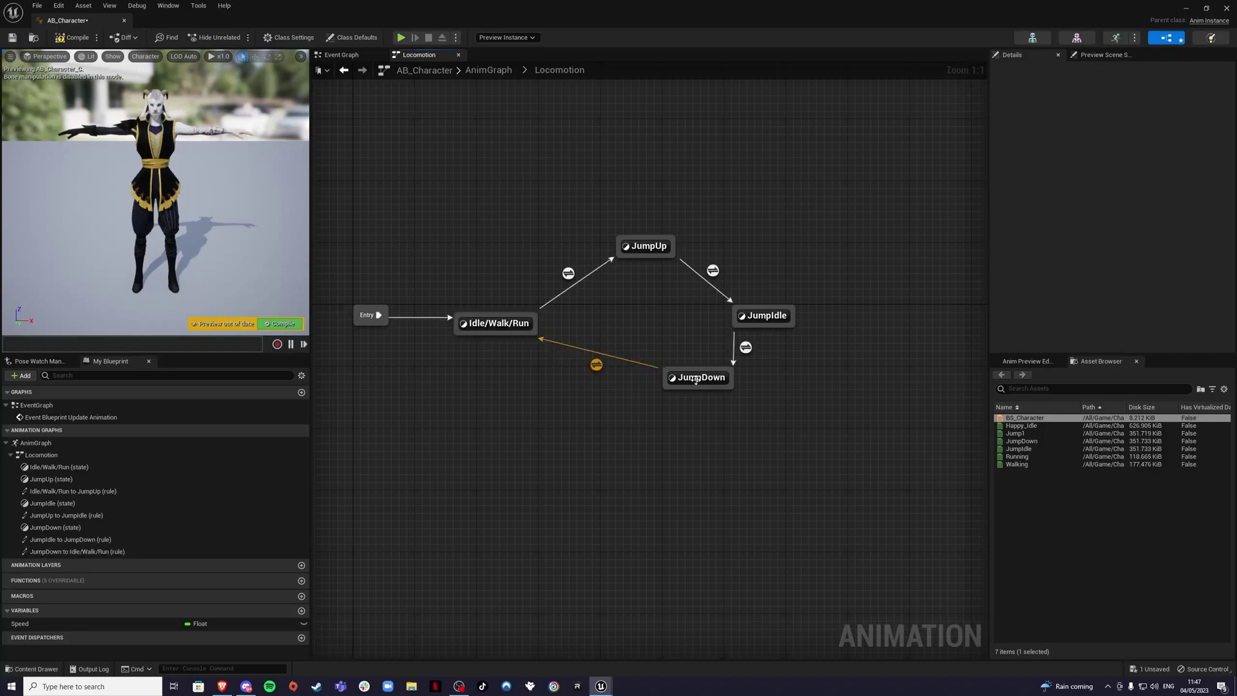
left_click_drag(695, 381, 651, 390)
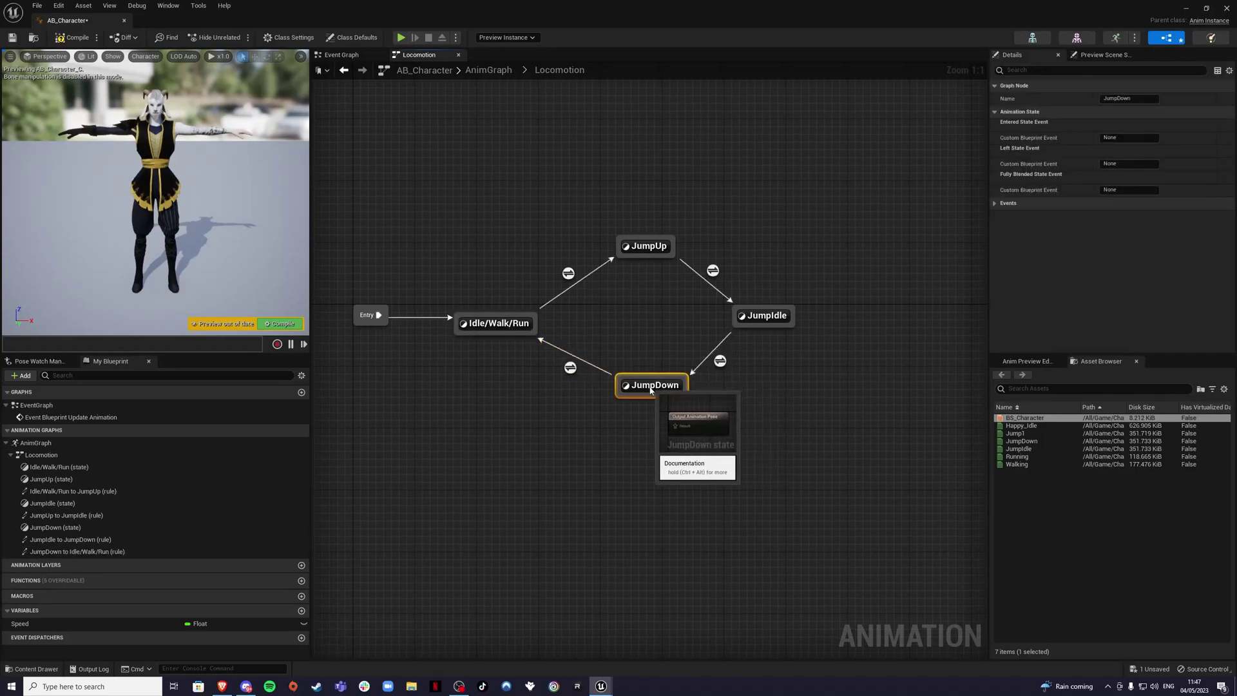
Connect the Locomotion state machine's output to the DefaultSlot node's Source in the AnimGraph and align the Locomotion node
double_click(641, 341)
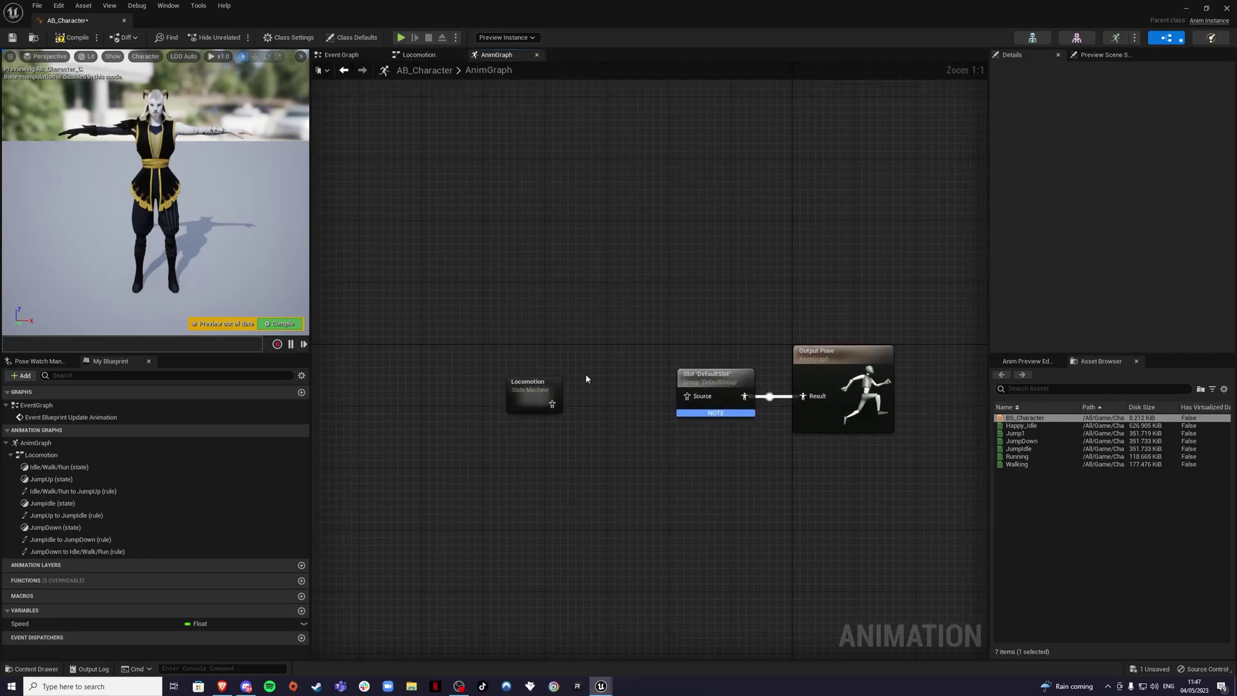
left_click_drag(529, 372, 655, 369)
left_click_drag(515, 359, 562, 351)
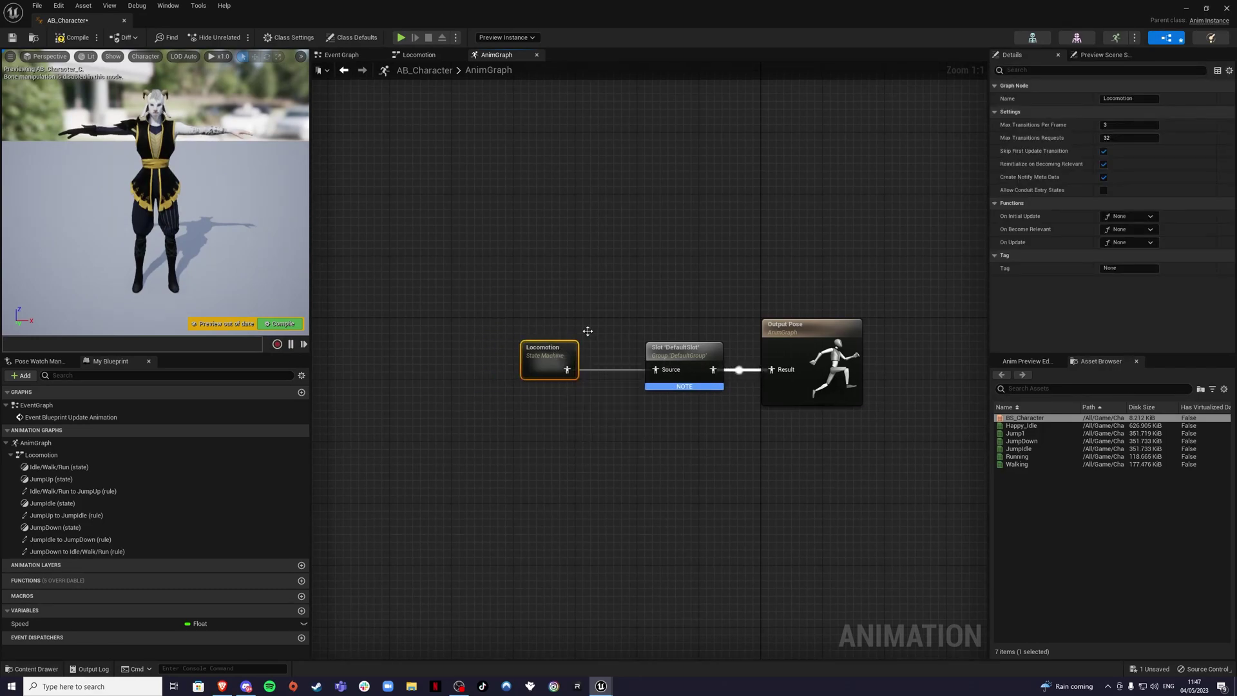
Inside Locomotion's JumpUp state, add the Jump1 animation and connect it to the Output Animation Pose result
double_click(550, 358)
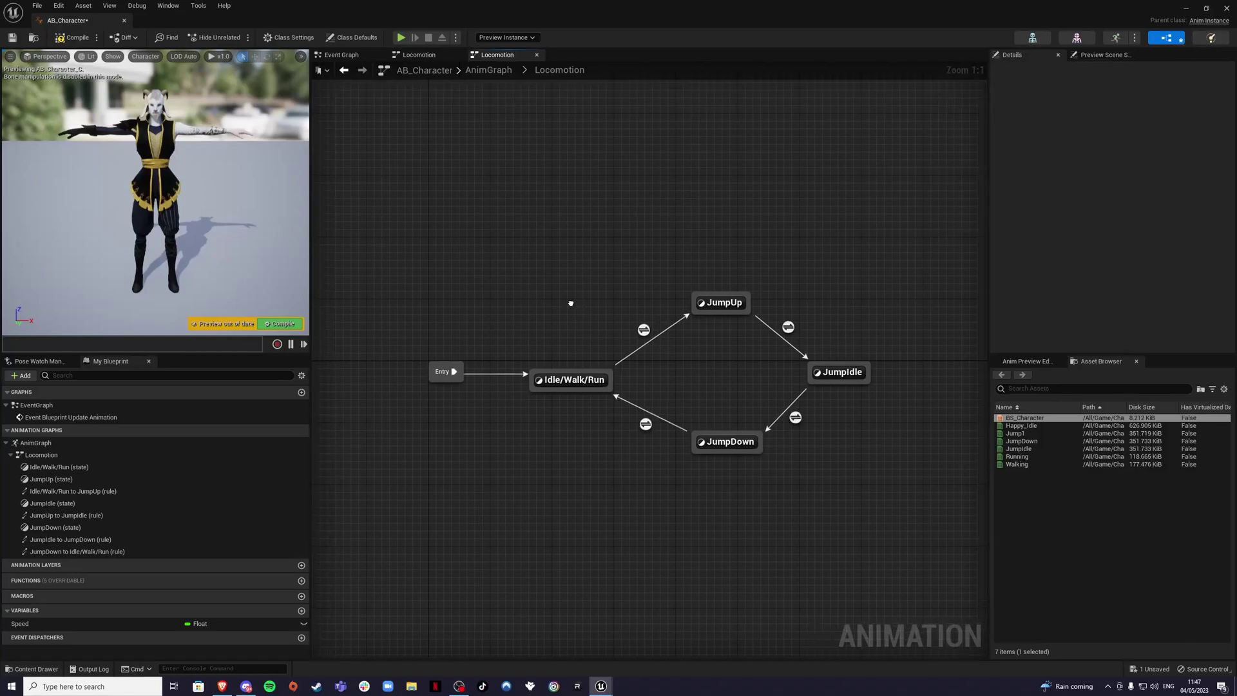
double_click(709, 304)
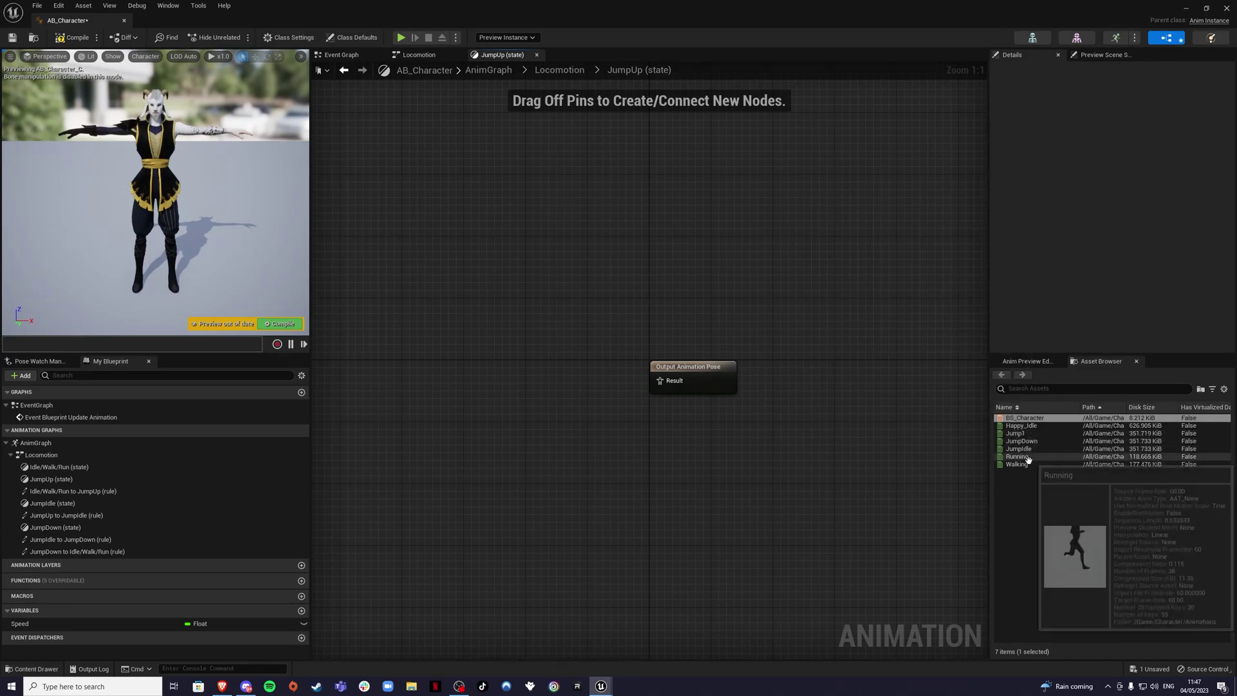
mouse_move(1031, 434)
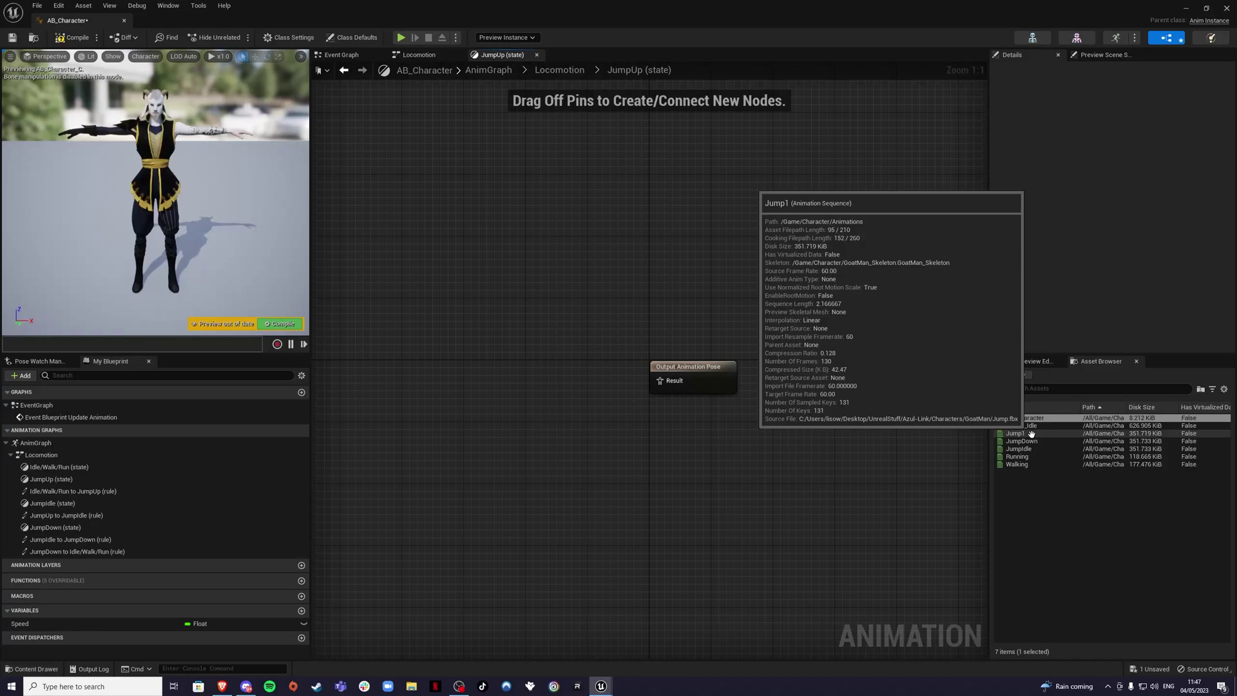
left_click_drag(1030, 434, 656, 380)
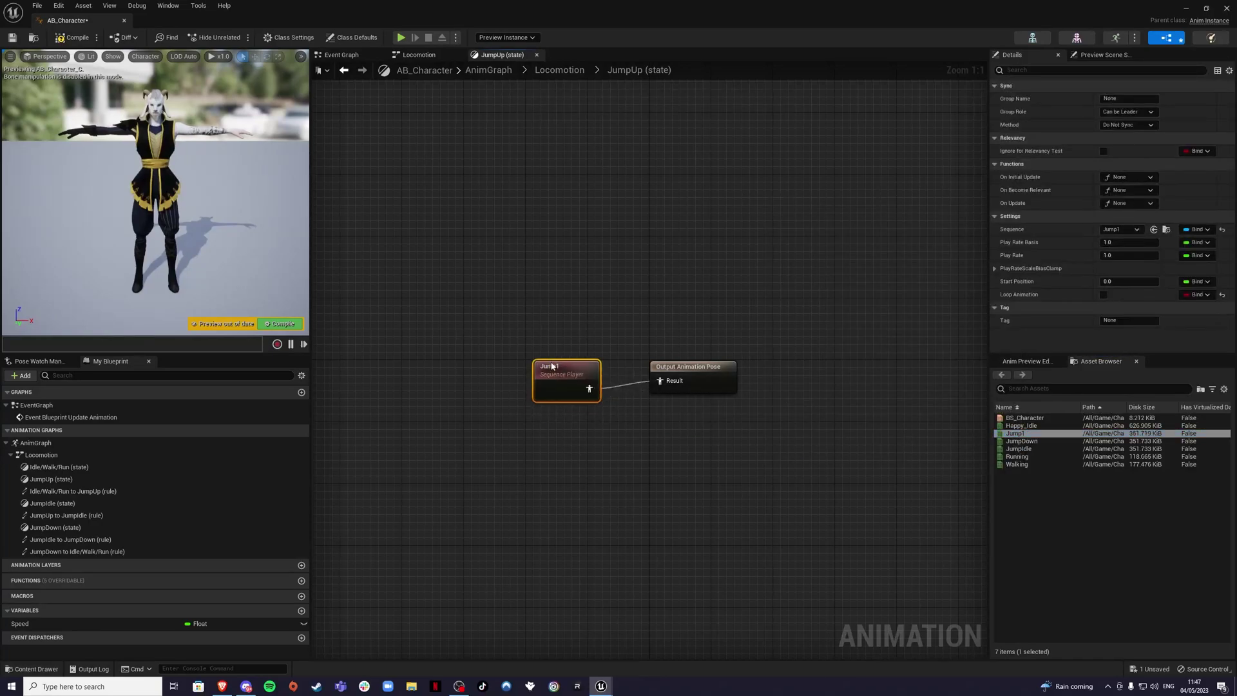
left_click(626, 353)
Rename the Jump1 animation sequence asset in the Animations folder as JumpUp
left_click(15, 669)
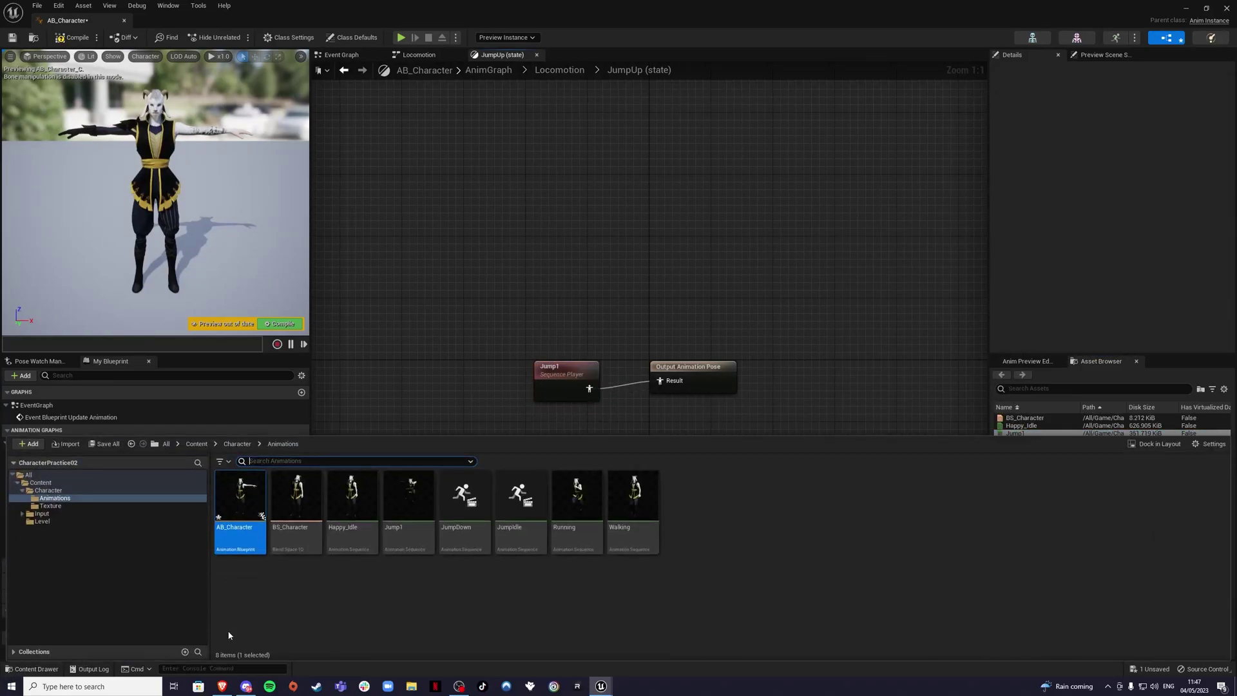
right_click(405, 526)
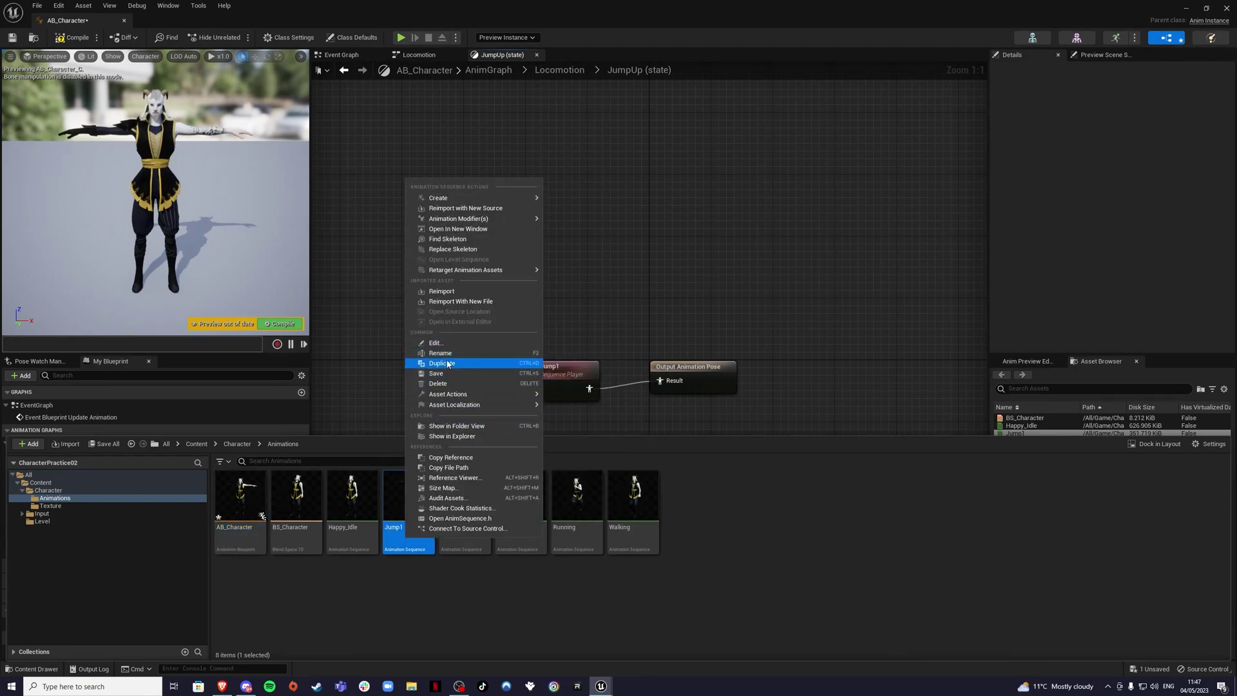
left_click(446, 353)
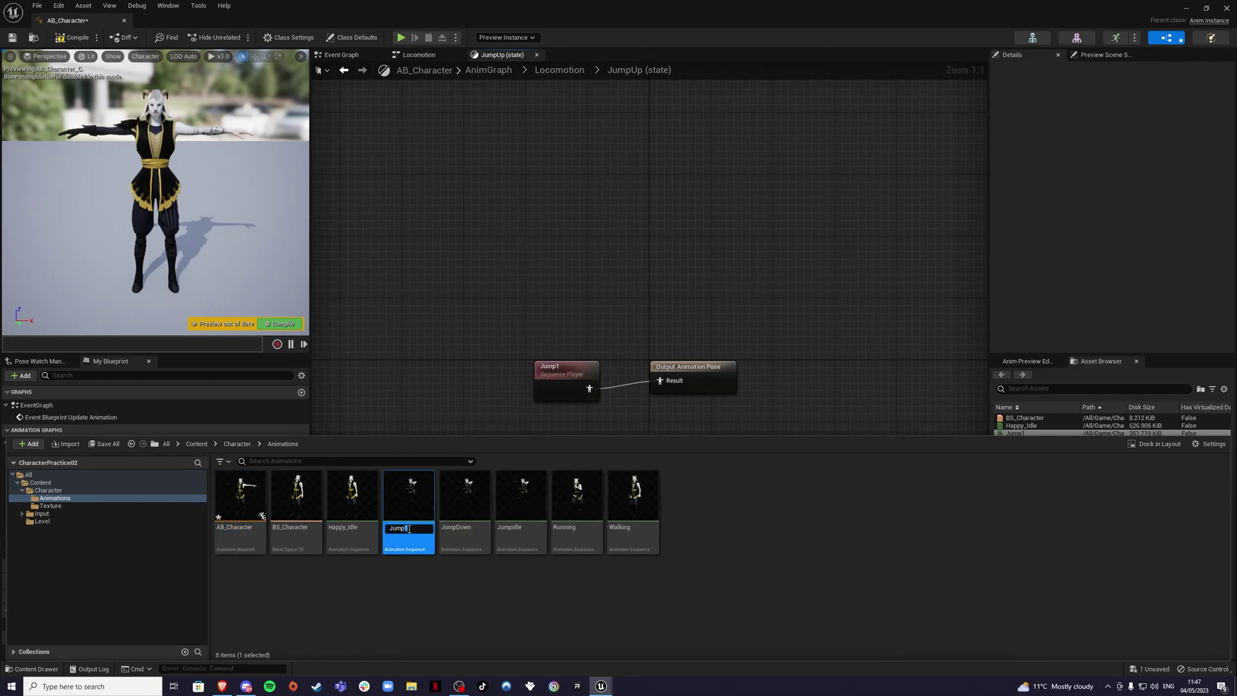
key("Return")
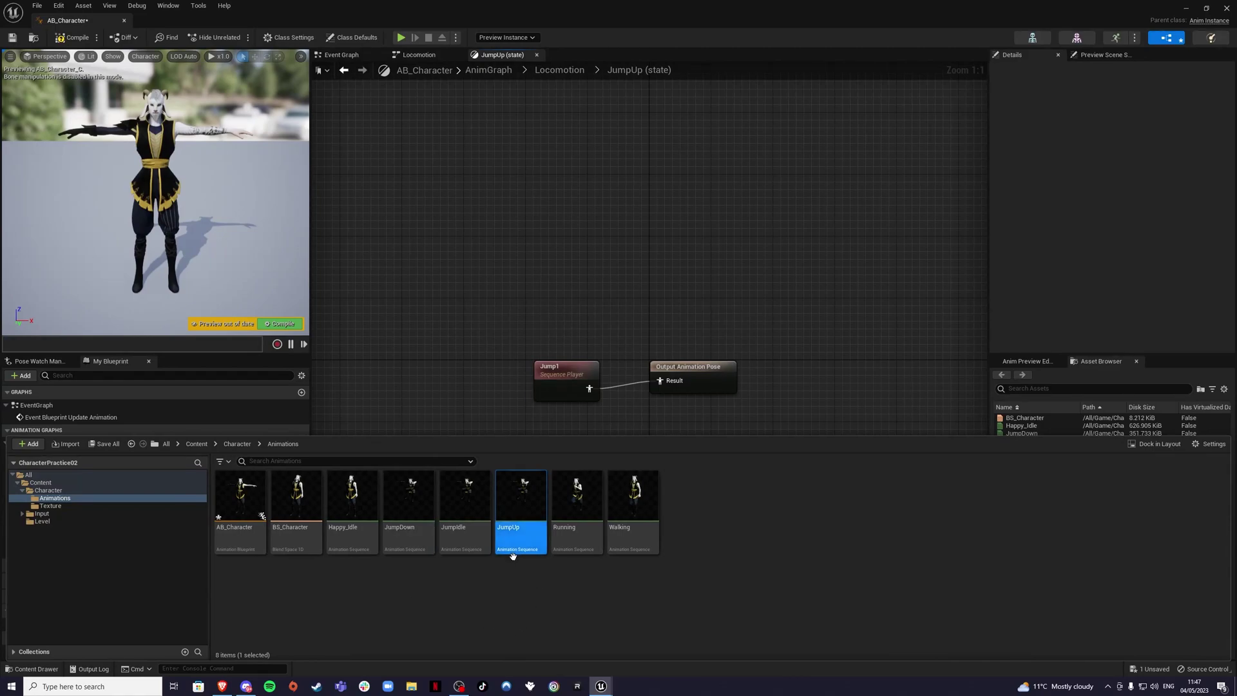
left_click(524, 603)
left_click(423, 370)
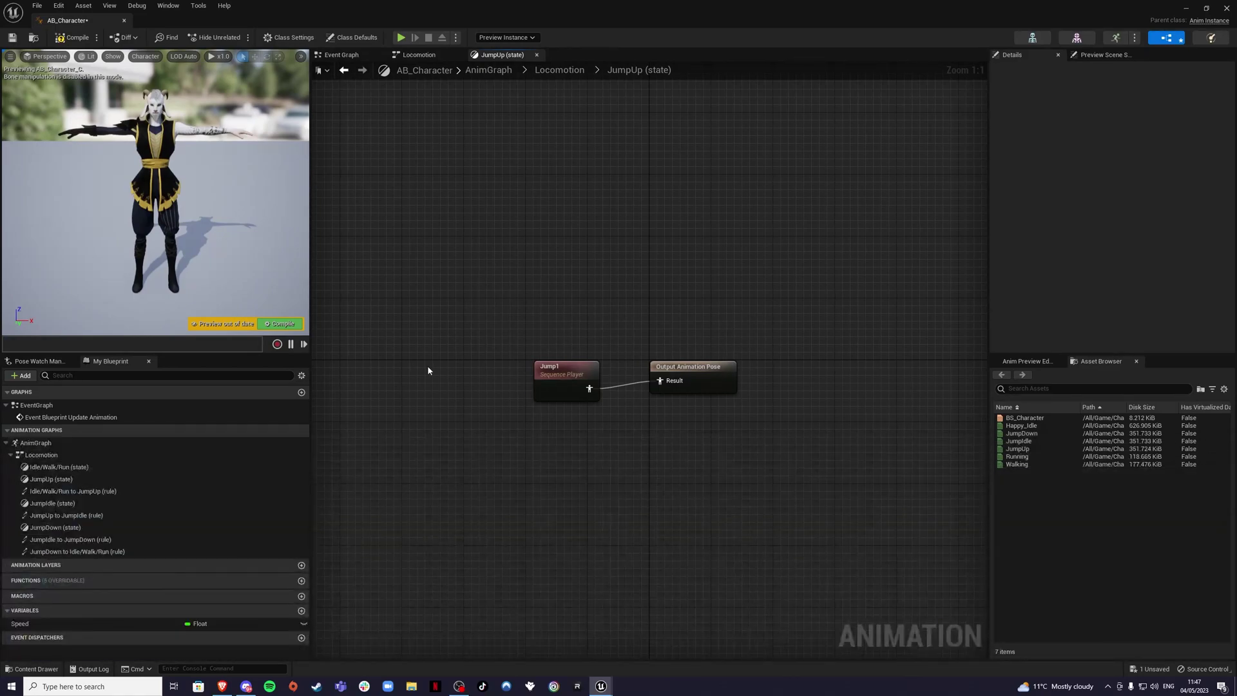
Align the jump sequence player with the Output Animation Pose node, and compile and save the animation blueprint
left_click_drag(554, 375, 557, 367)
left_click(350, 195)
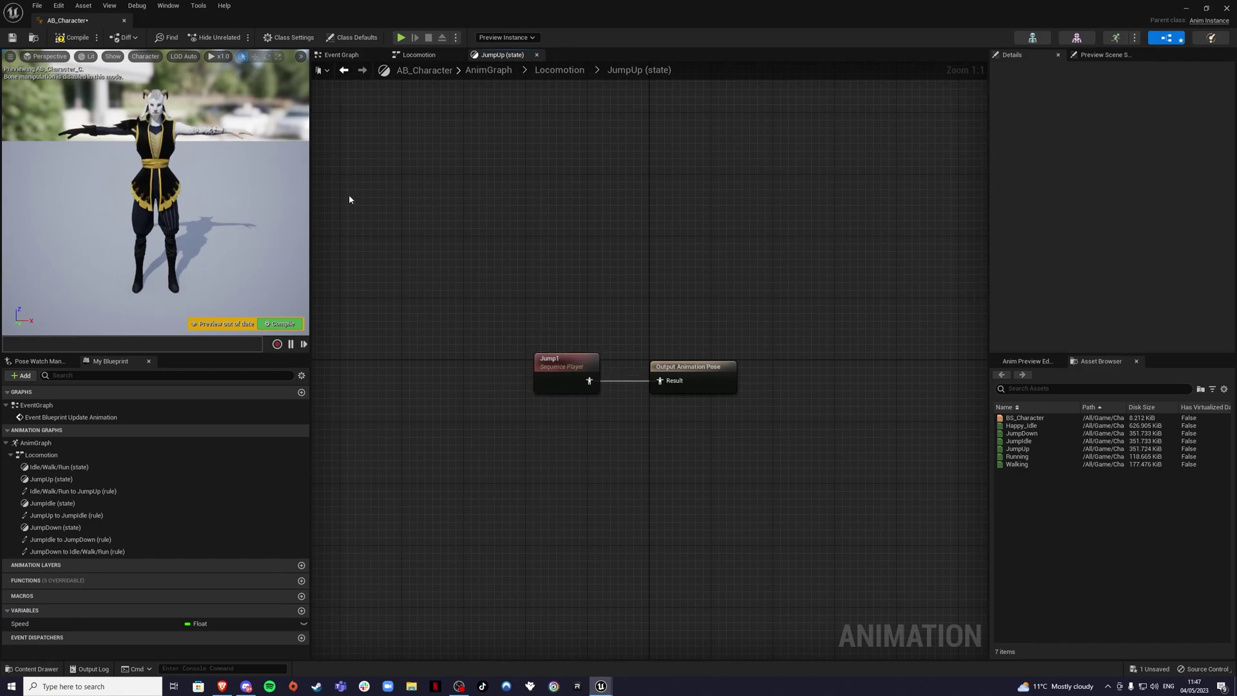
left_click(62, 39)
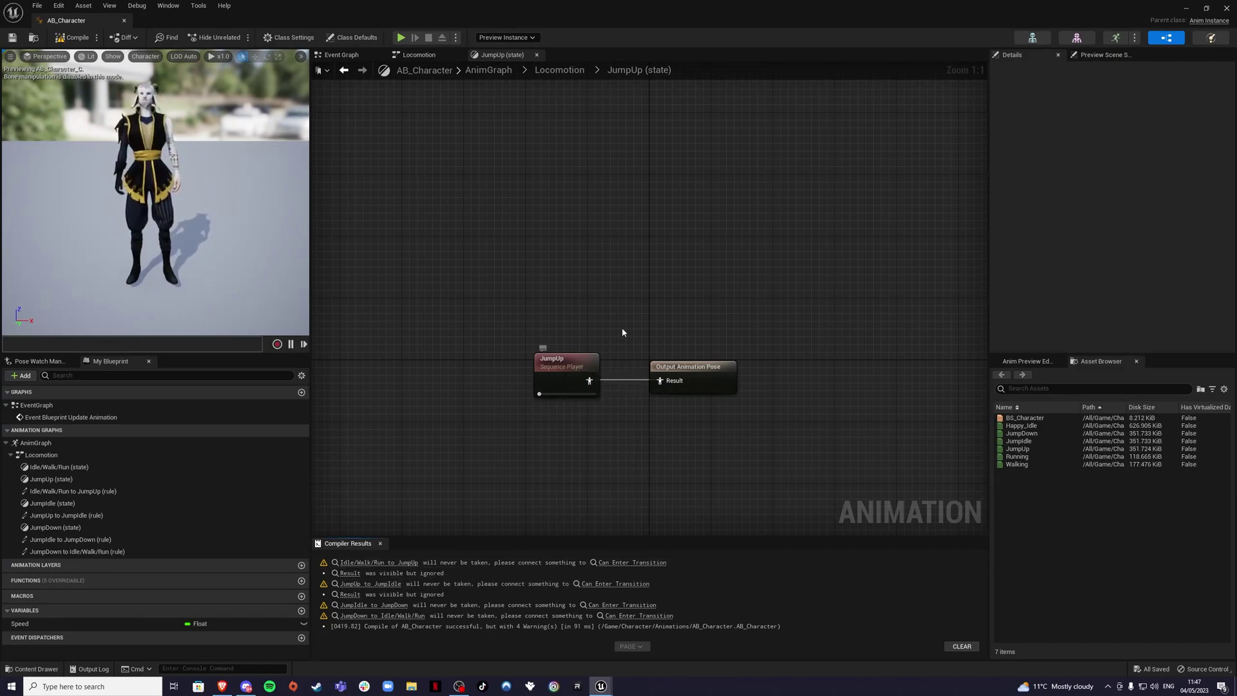
Inside Locomotion's JumpIdle state, add the JumpIdle animation, connect it to the Output Animation Pose result and align it
left_click(346, 71)
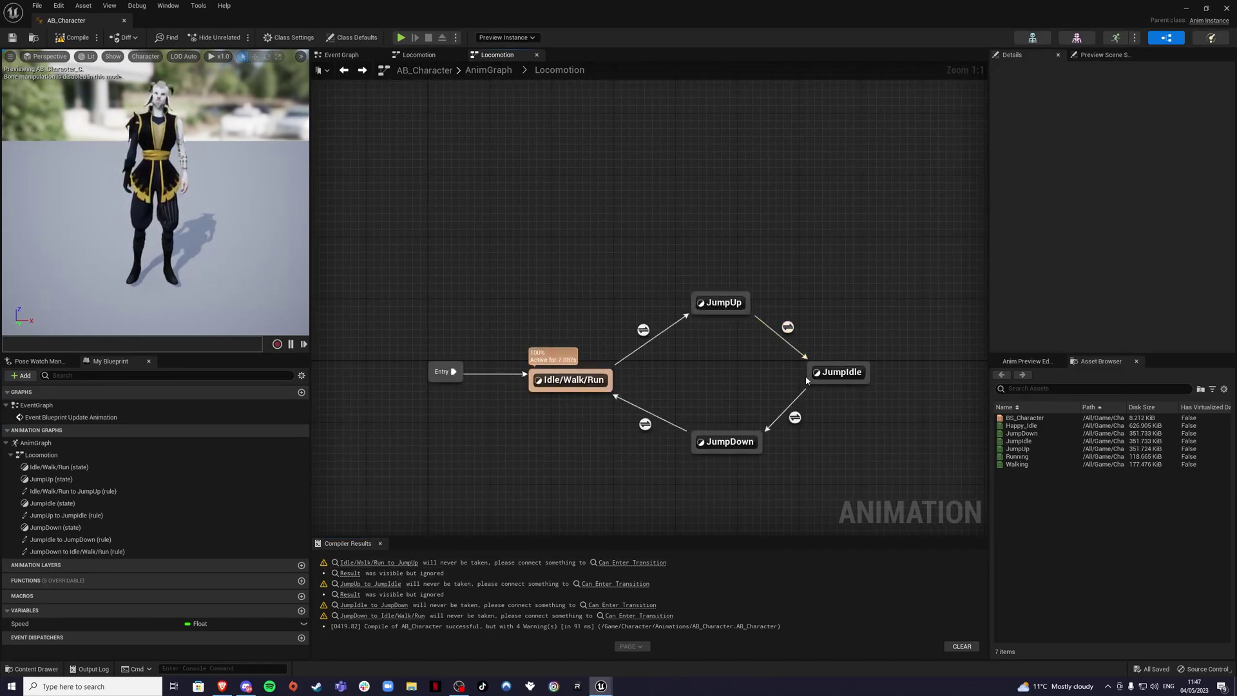
double_click(837, 371)
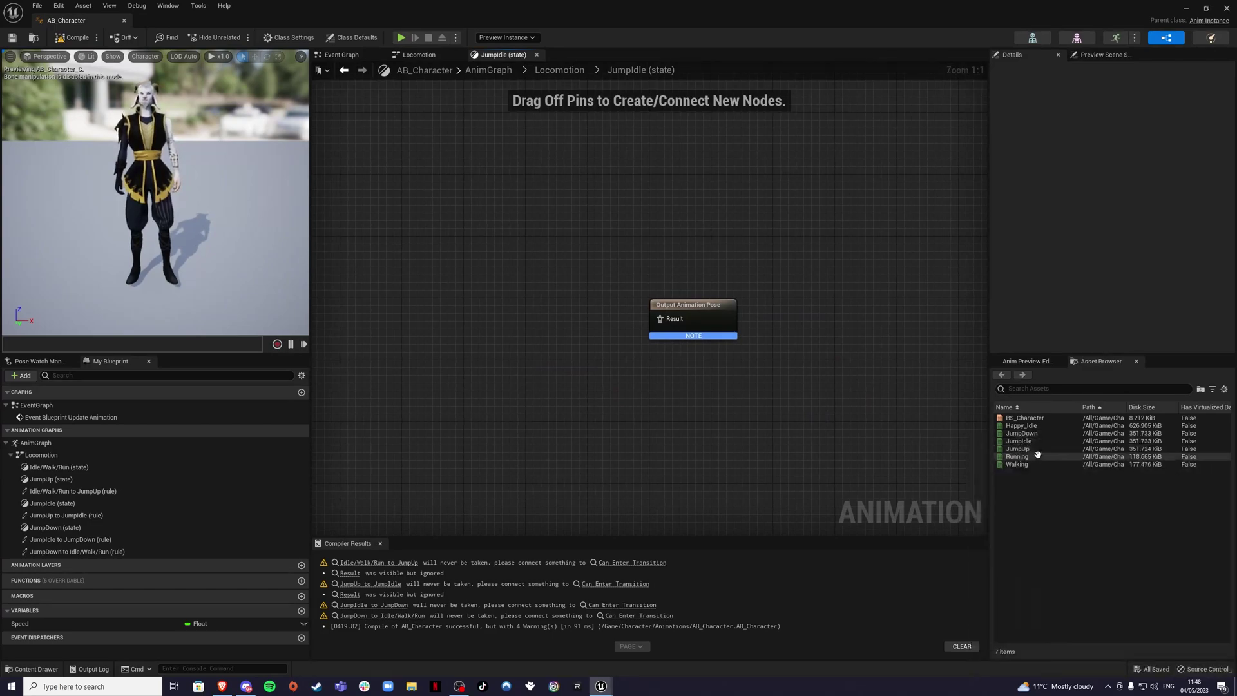
left_click_drag(1018, 440, 658, 319)
left_click_drag(550, 324, 582, 307)
left_click(593, 270)
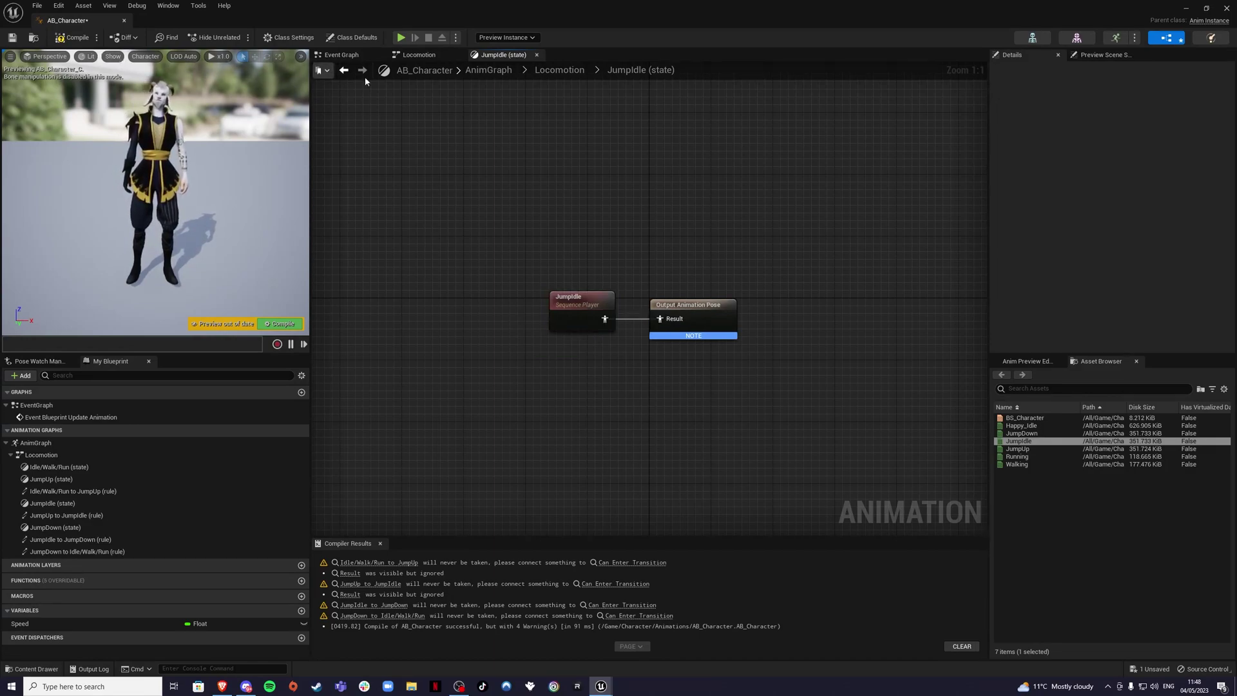
Connect the JumpDown animation to the output pose inside the JumpDown state, and compile and save the blueprint
left_click(342, 71)
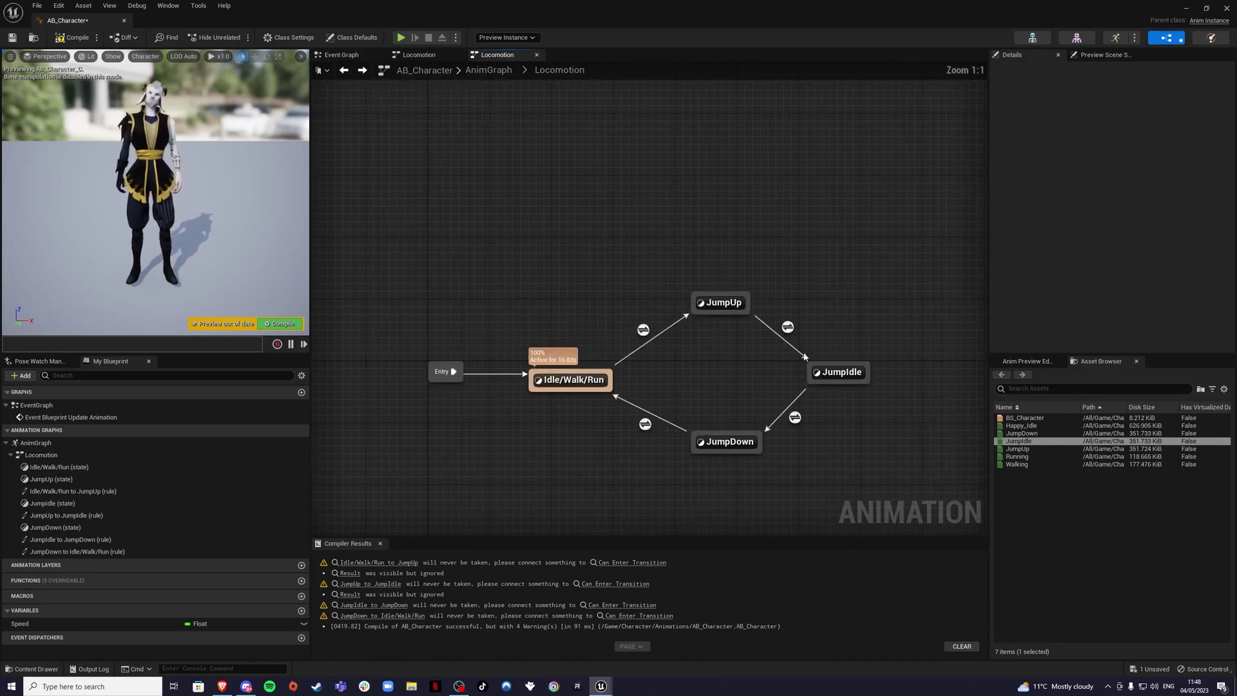
double_click(722, 440)
left_click_drag(1021, 433, 664, 318)
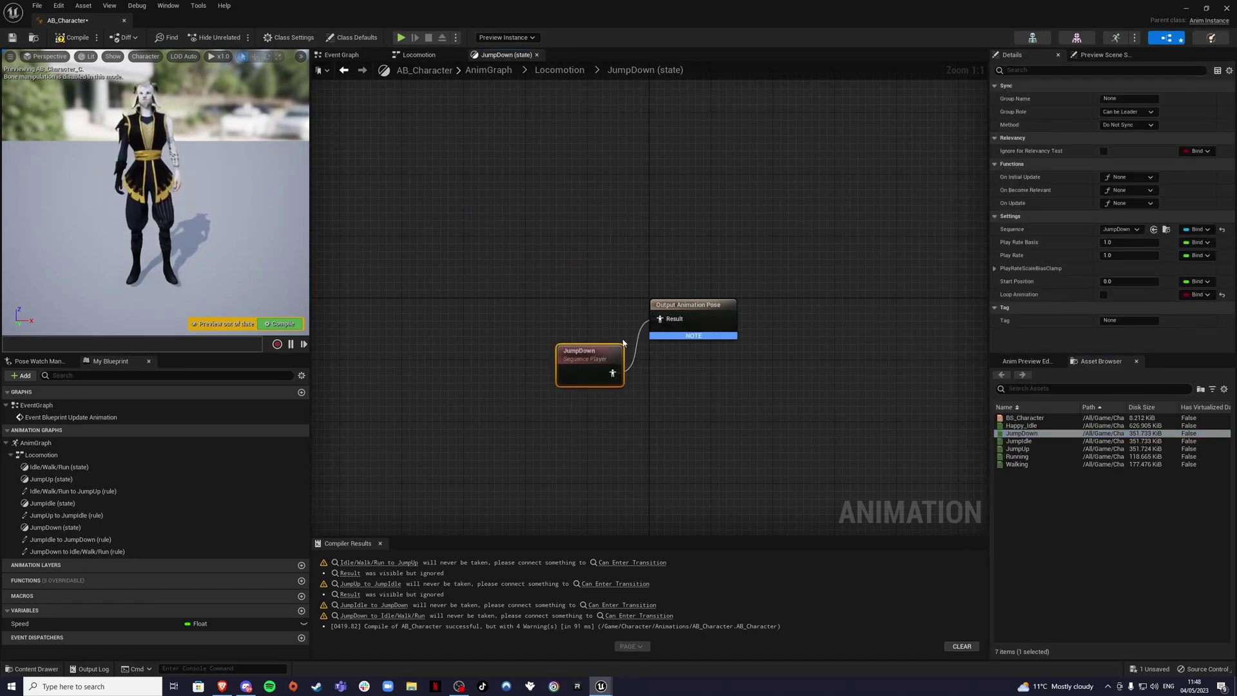
left_click_drag(587, 351, 587, 305)
left_click(593, 263)
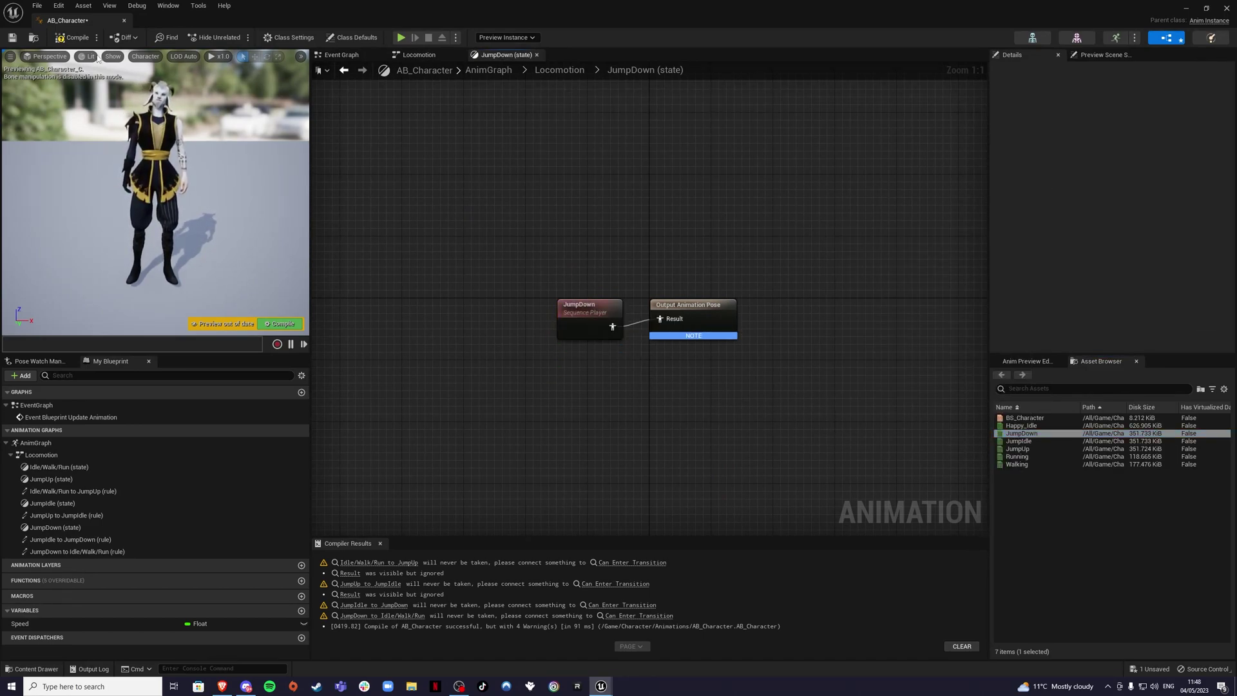
left_click(72, 37)
left_click(12, 38)
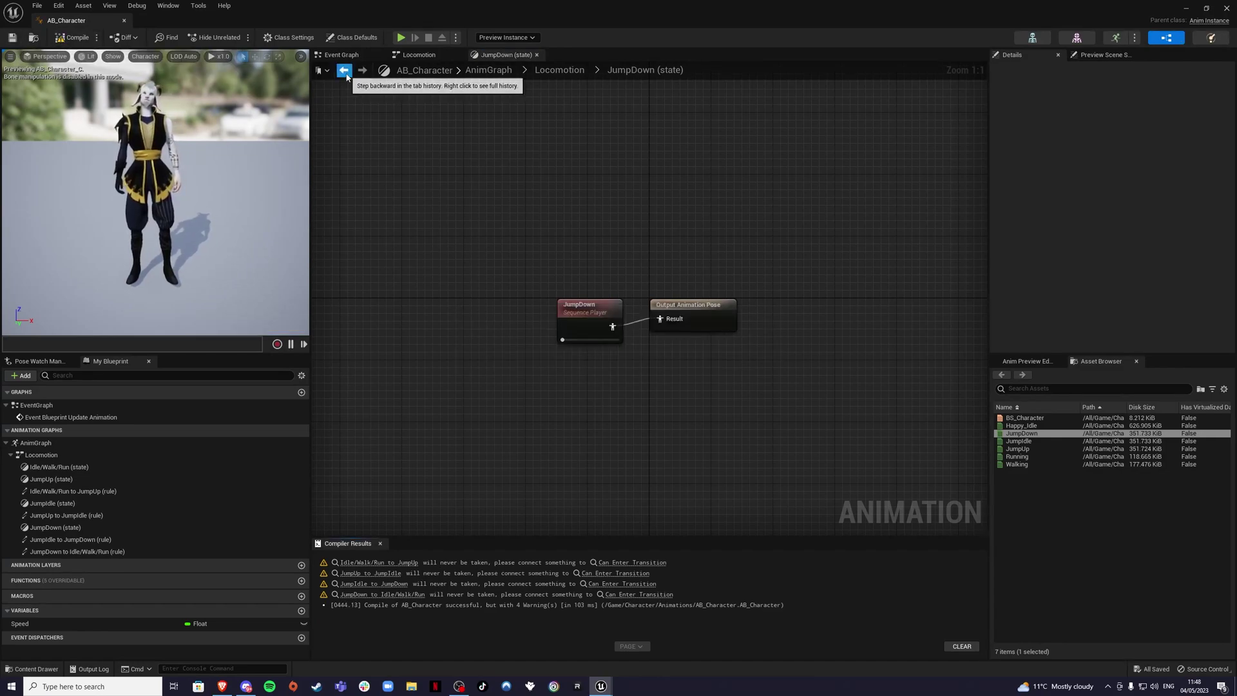
Open the Idle/Walk/Run to JumpUp transition rule and create a Boolean variable named IsJumping
left_click(345, 72)
right_click_drag(648, 284, 563, 260)
double_click(637, 357)
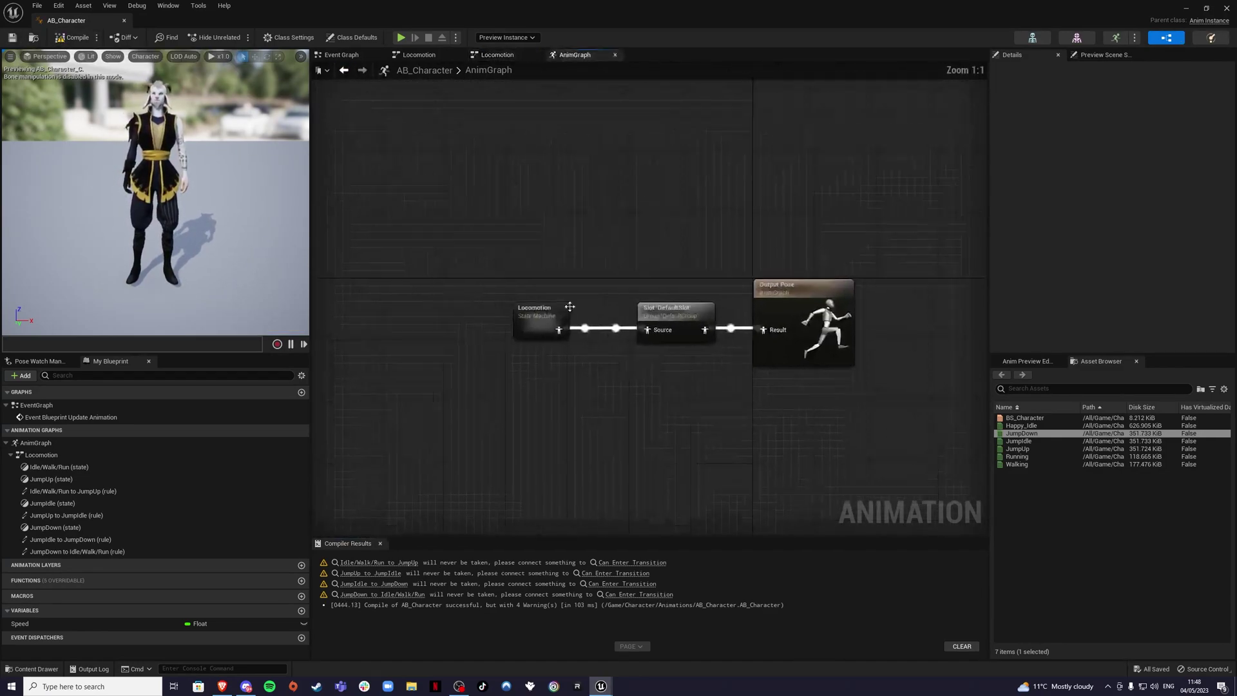
left_click(362, 70)
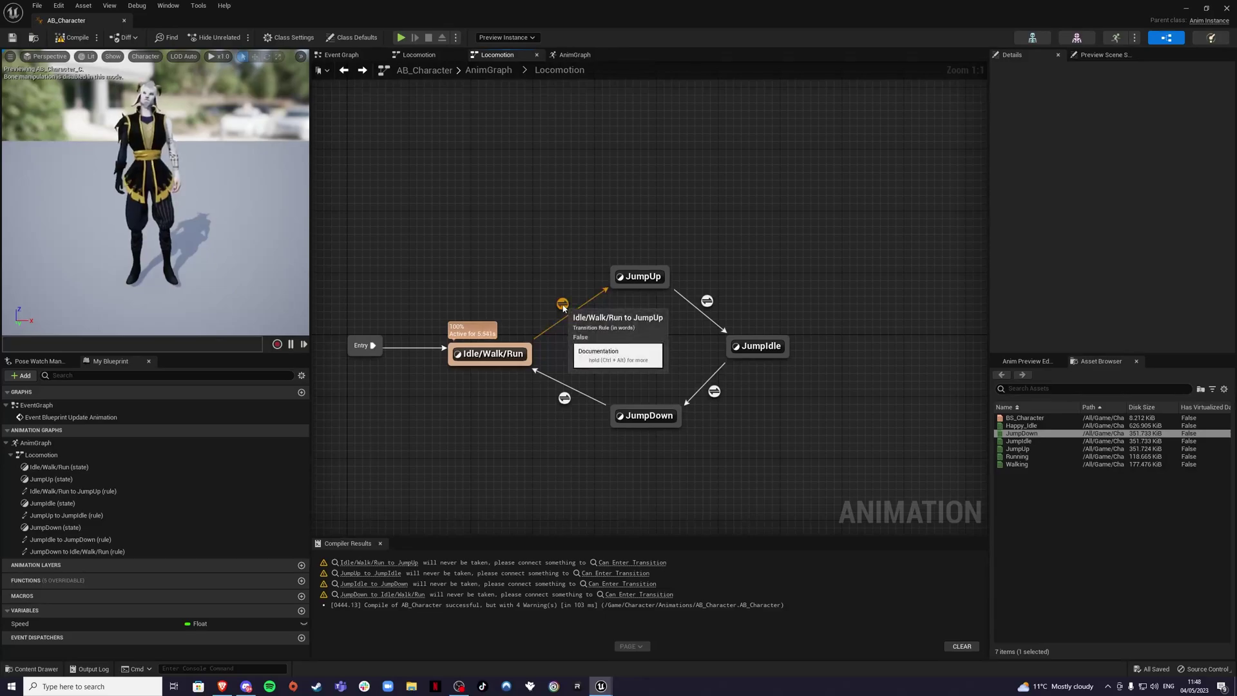
double_click(563, 303)
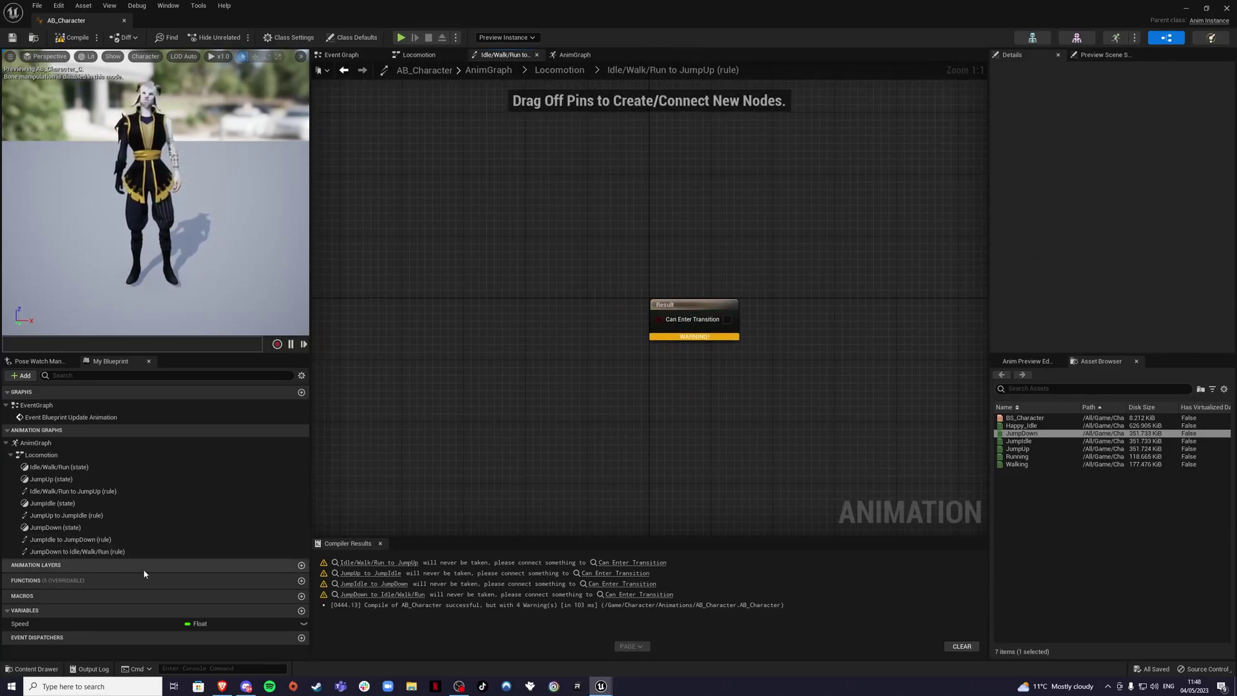
left_click(302, 611)
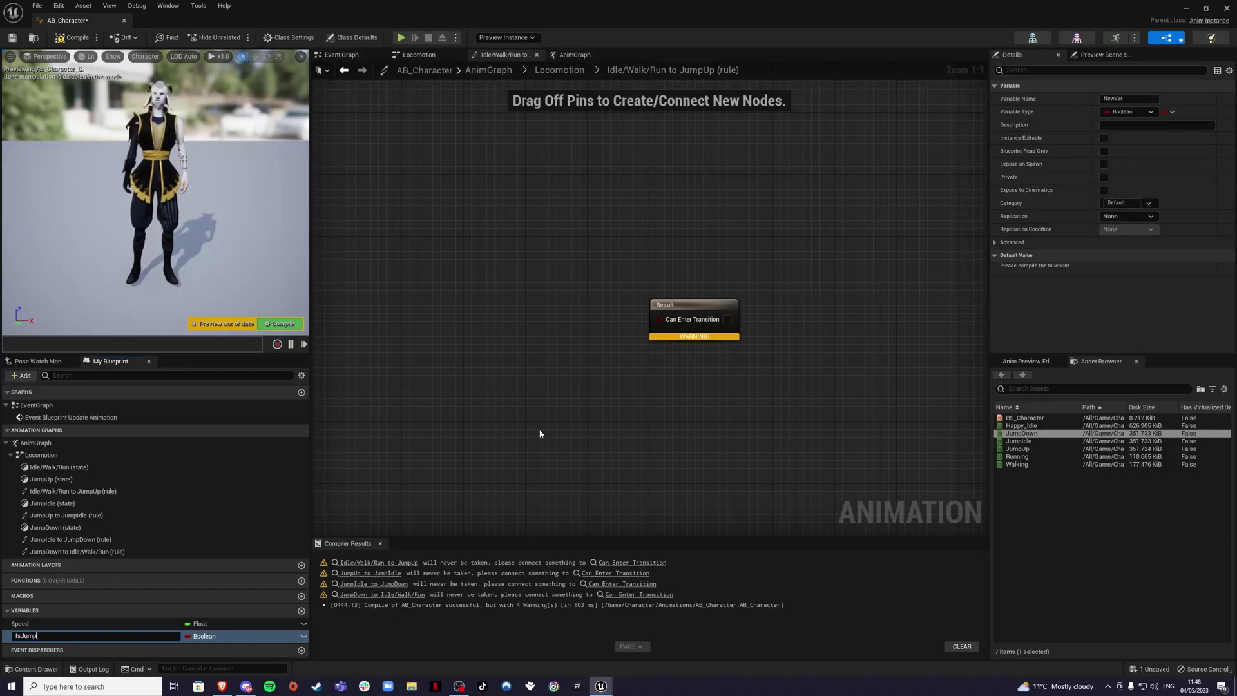
type("IsJumping")
key("Return")
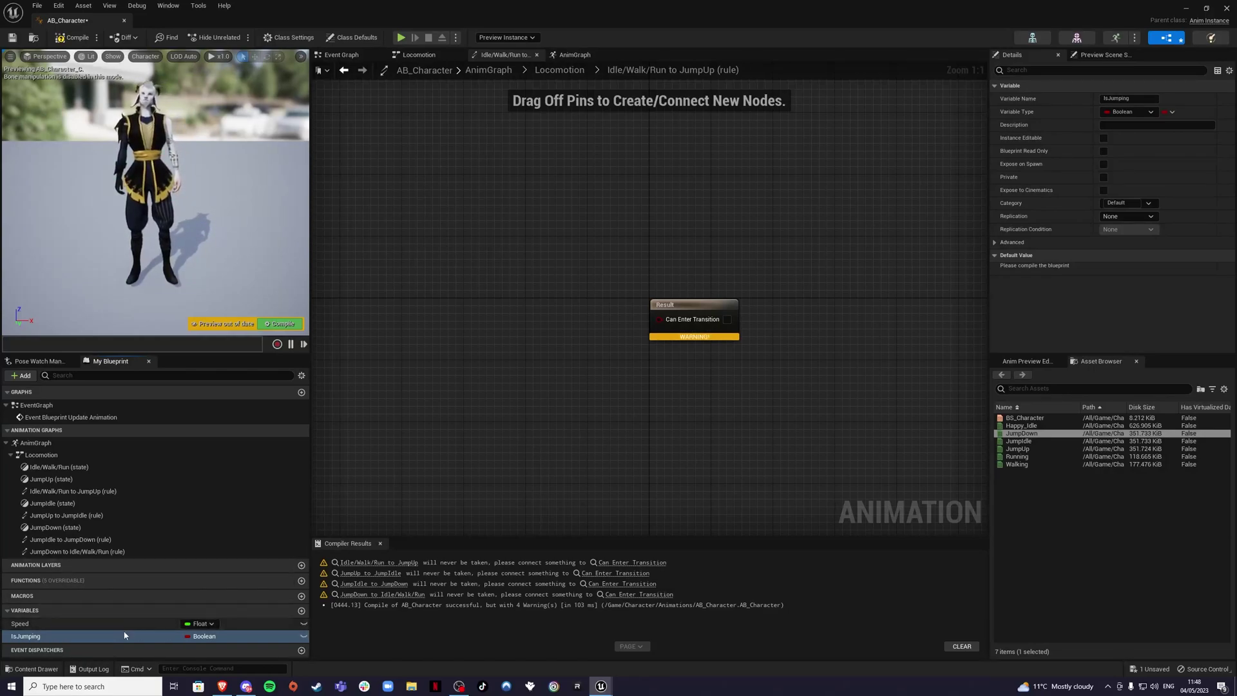
Connect an IsJumping getter to Can Enter Transition in the Idle/Walk/Run to JumpUp rule and place it beside the Result node
left_click_drag(125, 636, 658, 322)
left_click(474, 351)
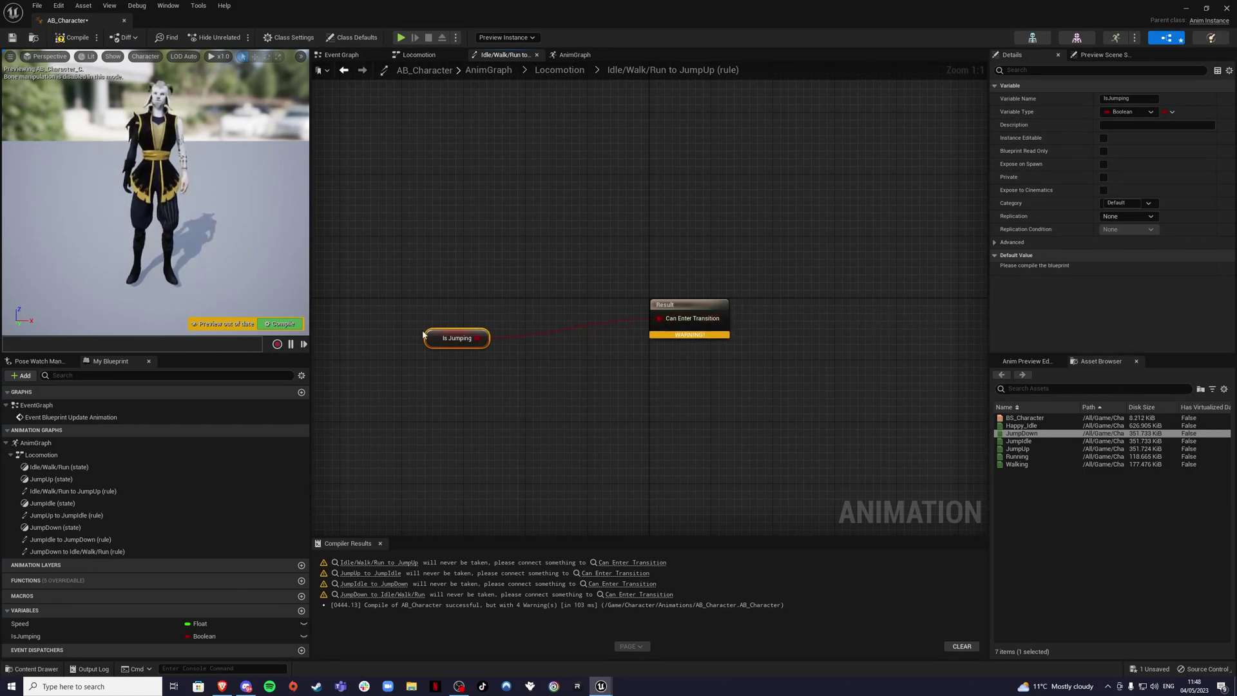
left_click_drag(433, 338, 549, 322)
left_click(484, 210)
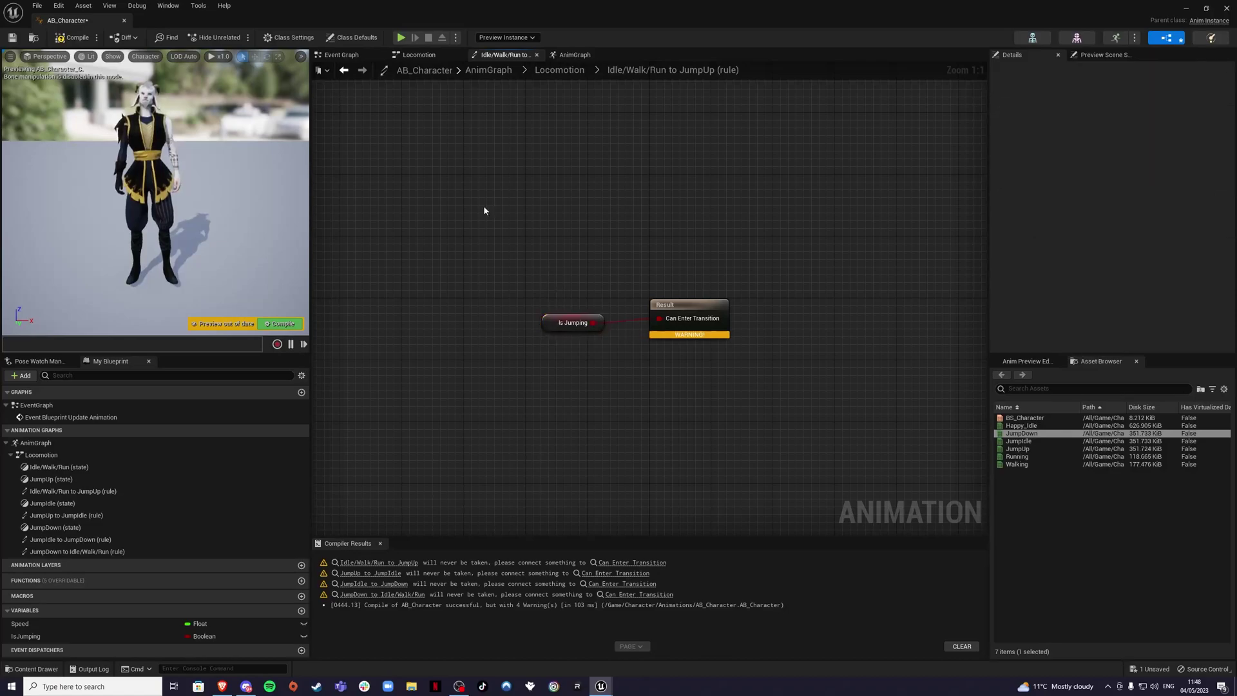
Enable the Automatic Rule Based on Sequence option for the JumpUp to JumpIdle transition in the Locomotion state machine
left_click(344, 70)
right_click_drag(608, 223, 575, 199)
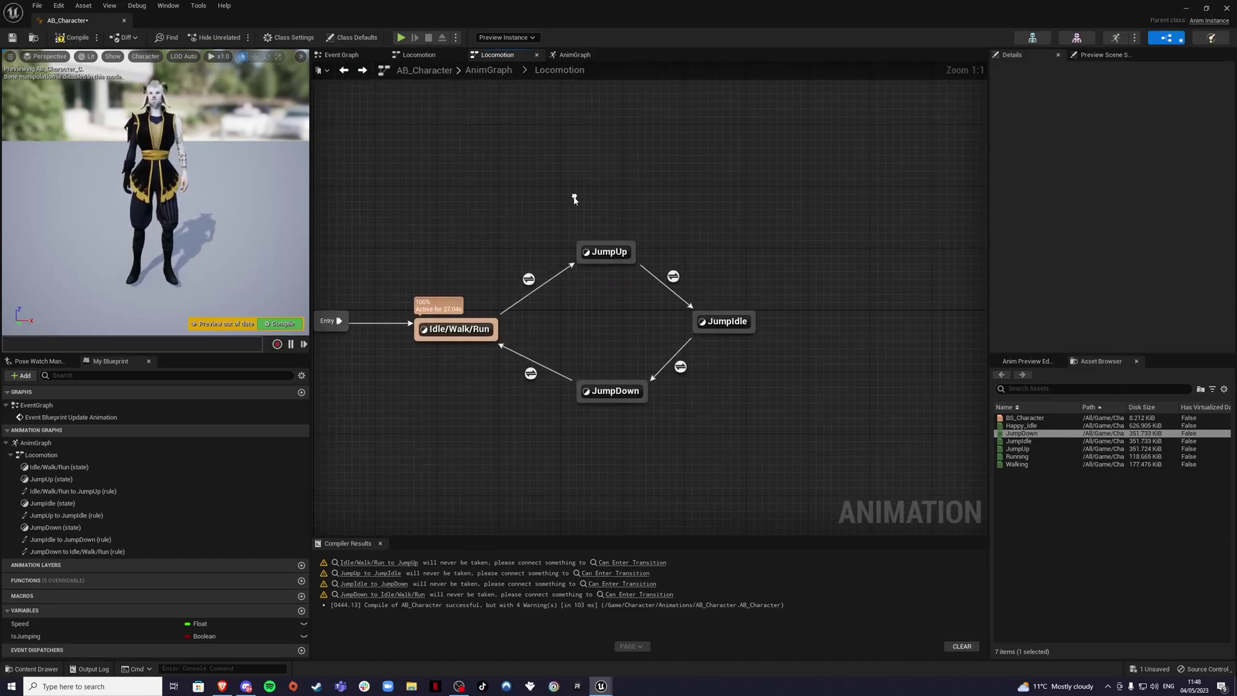
left_click(673, 277)
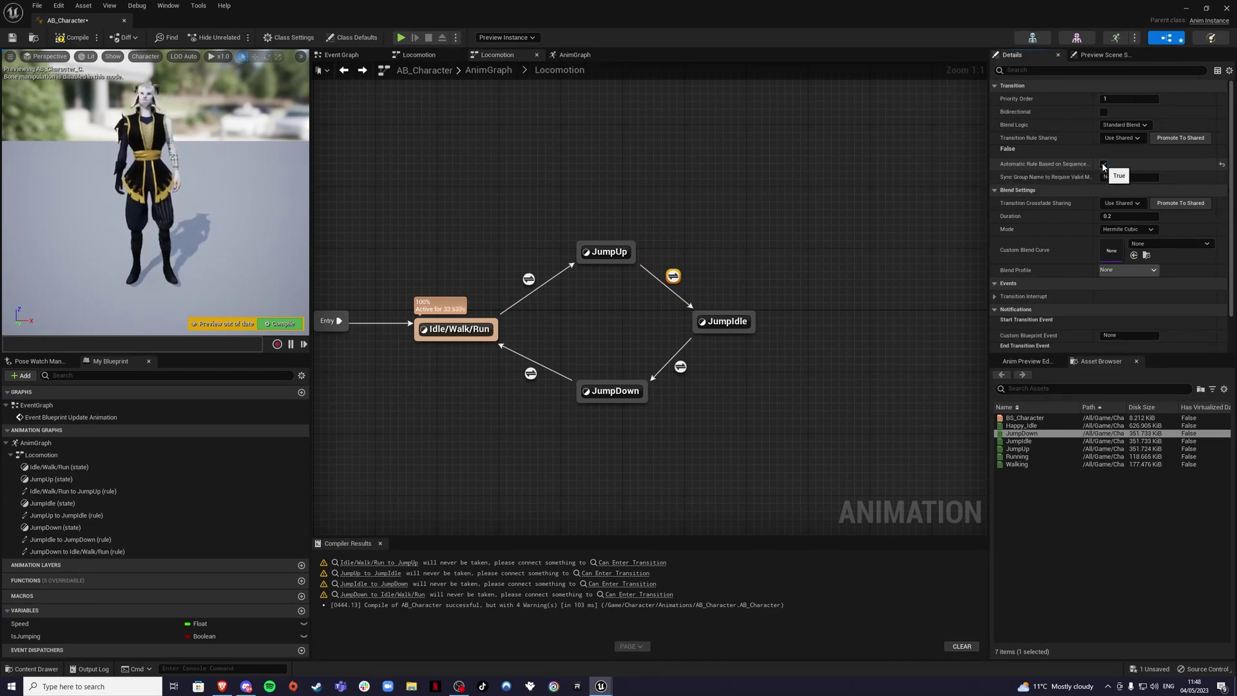
right_click_drag(859, 297, 865, 243)
left_click(817, 299)
In the JumpIdle to JumpDown rule, feed IsJumping through a NOT node into Can Enter Transition and align the nodes
left_click(687, 317)
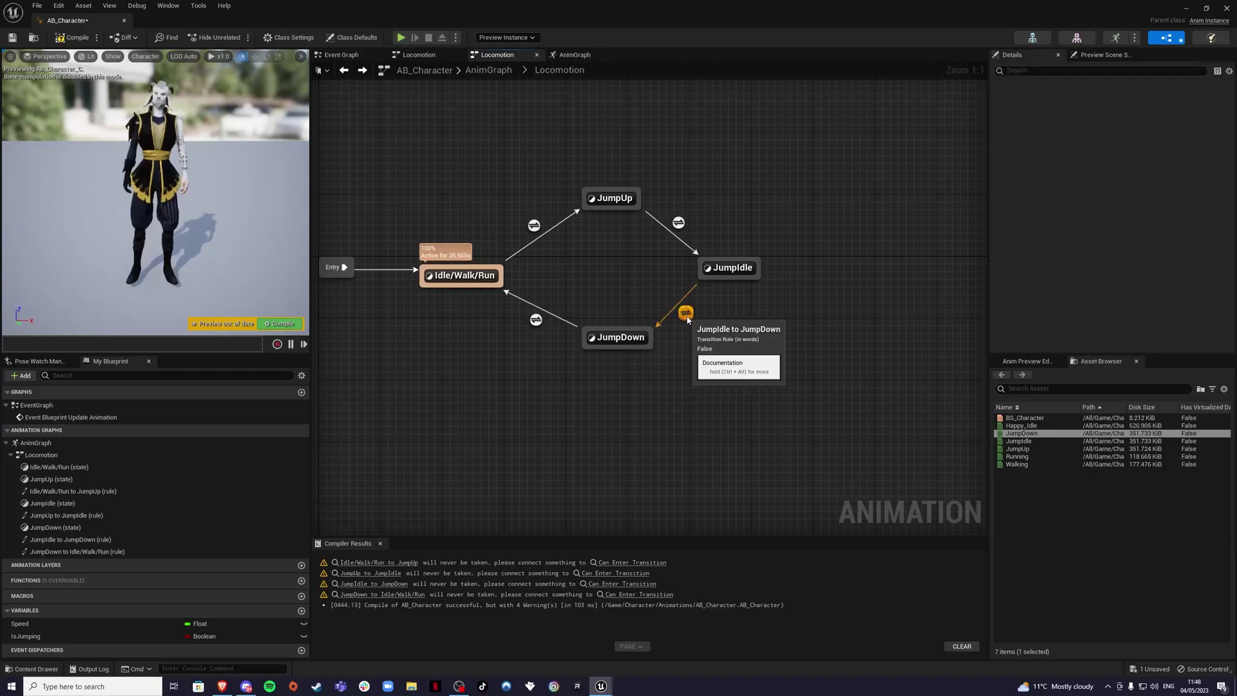
double_click(686, 313)
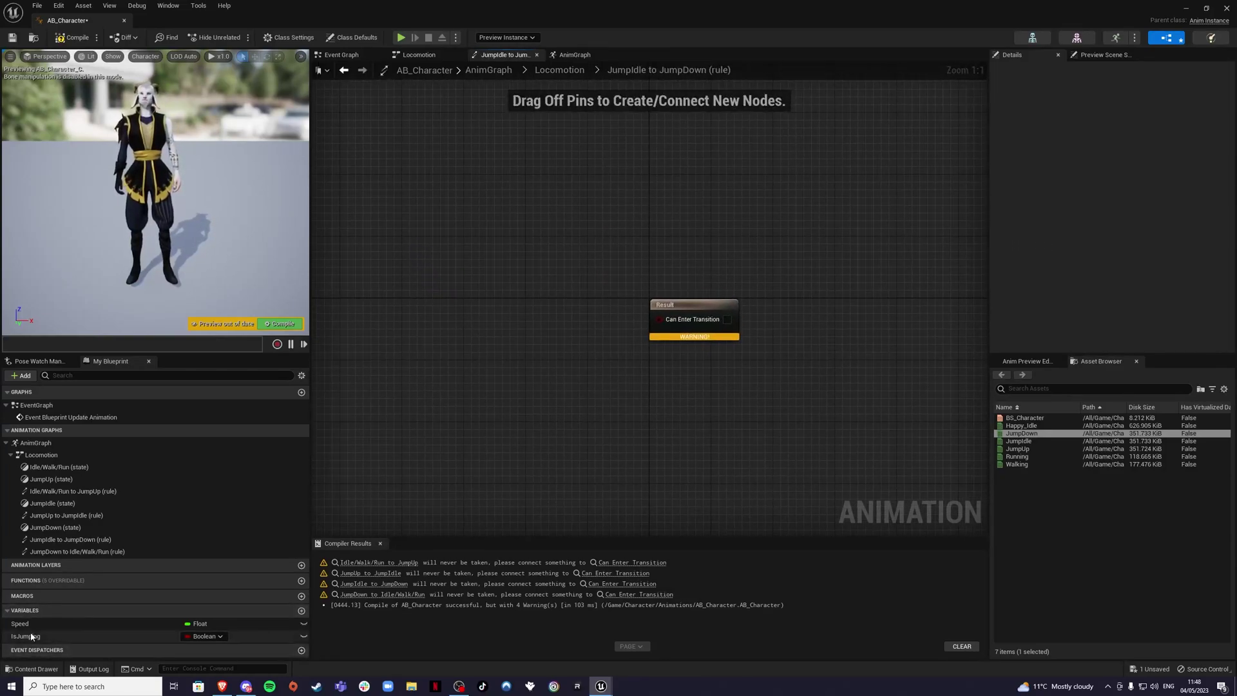
left_click_drag(31, 637, 527, 396)
type("no")
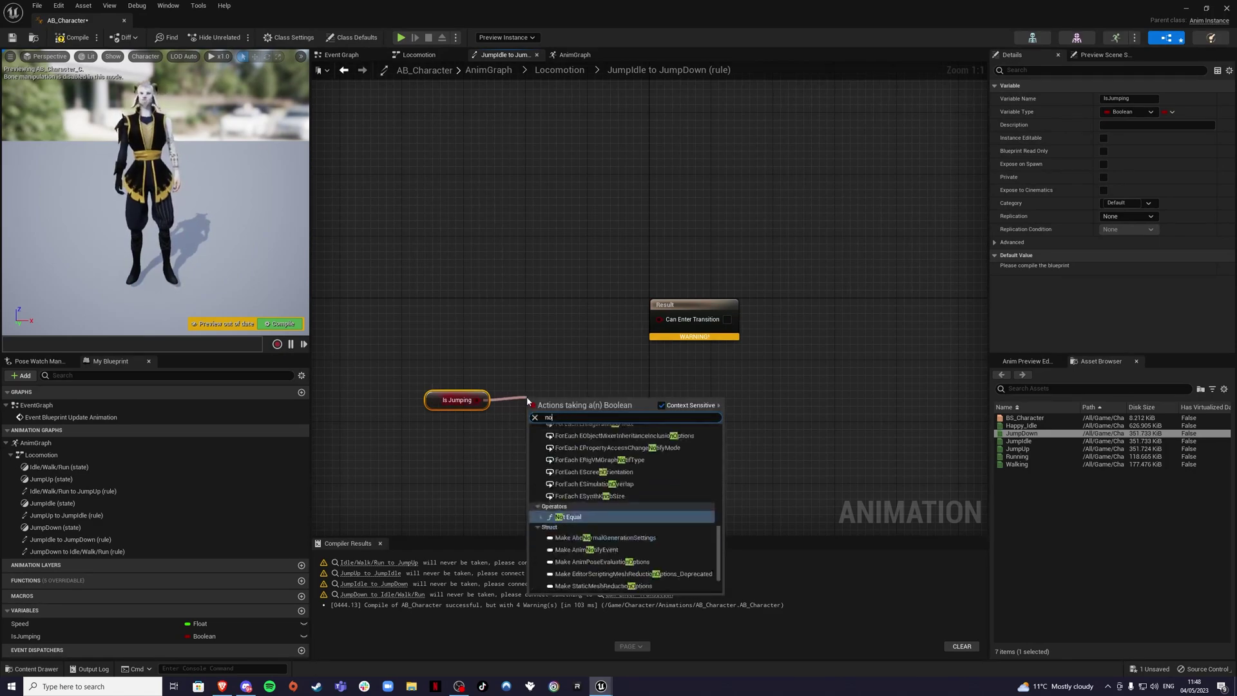
type("t")
left_click(574, 438)
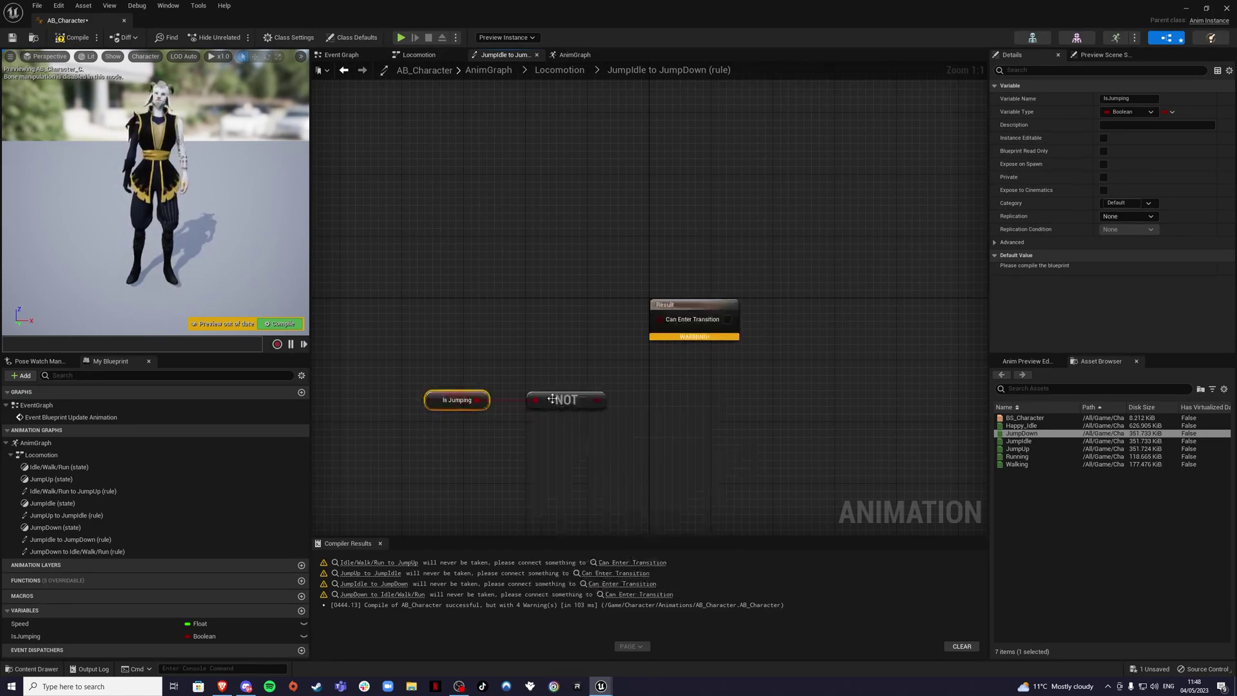
left_click_drag(566, 403, 659, 318)
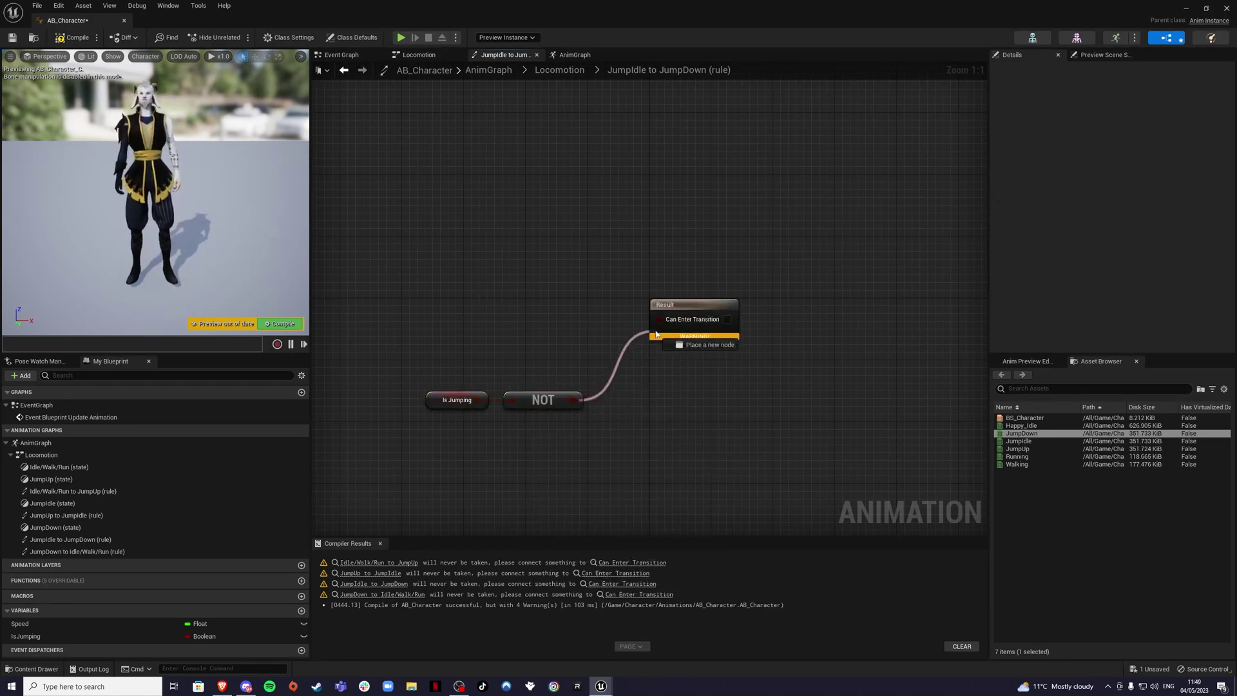
left_click_drag(403, 359, 575, 320)
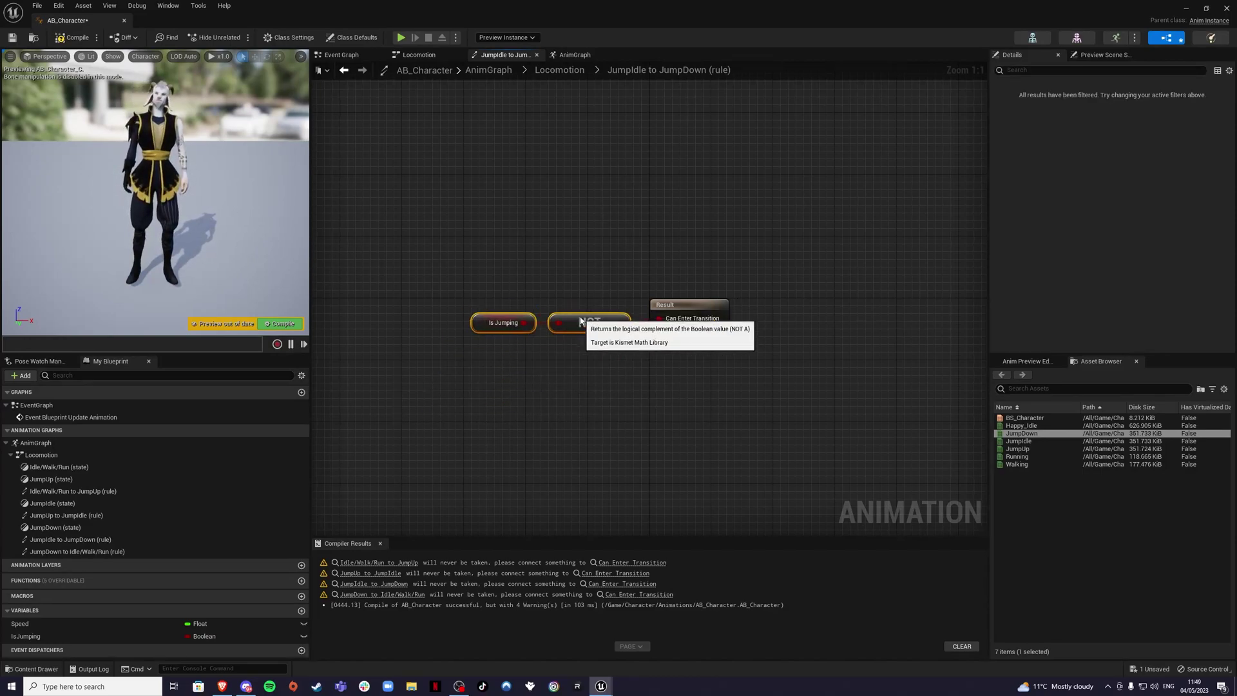
Enable the Automatic Rule Based on Sequence option for the JumpDown to Idle/Walk/Run transition and compile the blueprint
left_click(358, 136)
left_click(343, 70)
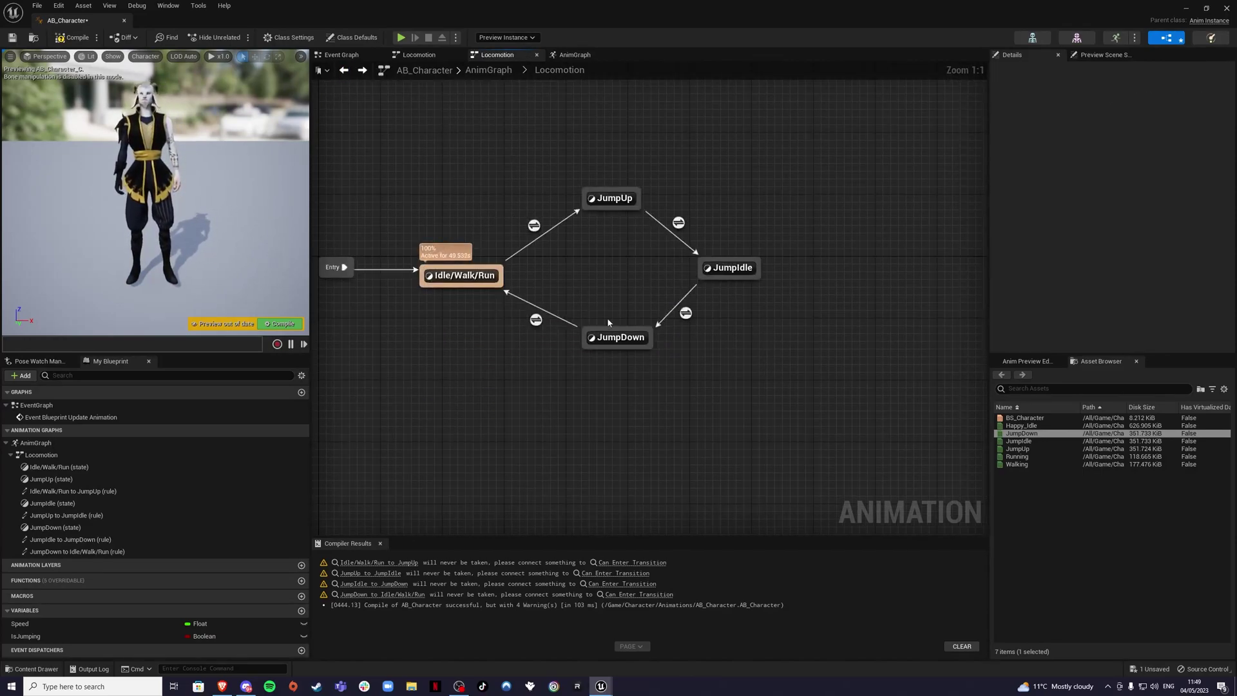
left_click(535, 321)
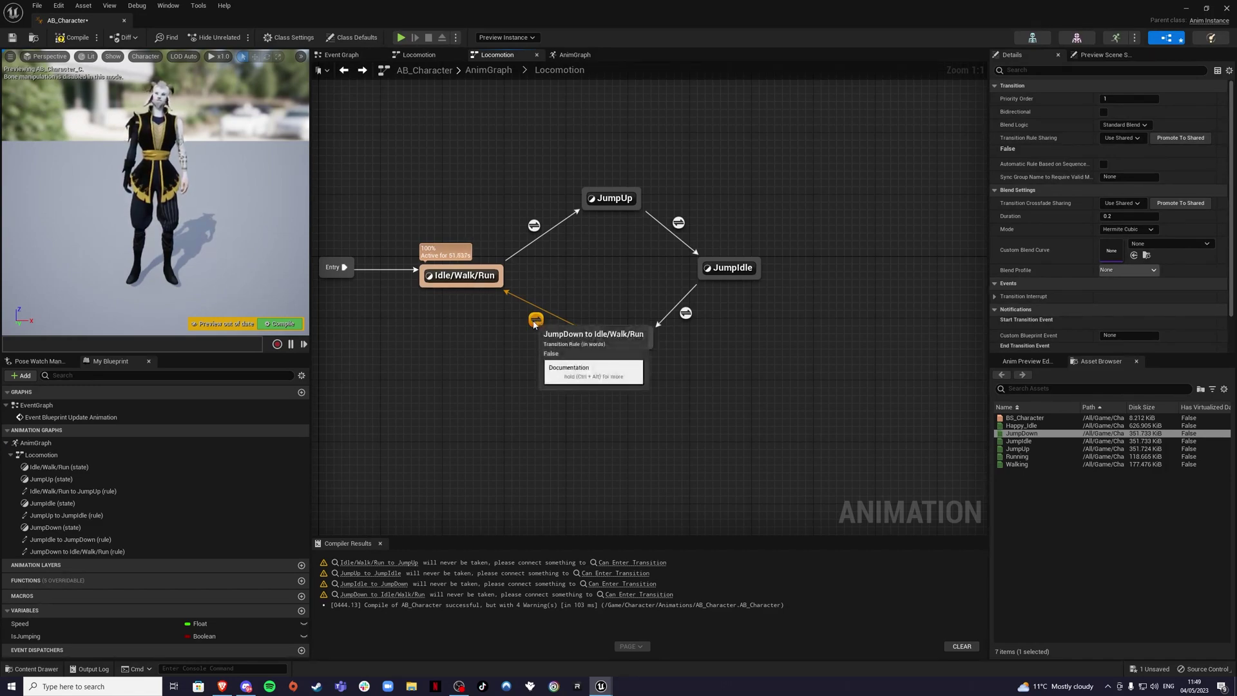
left_click(1104, 164)
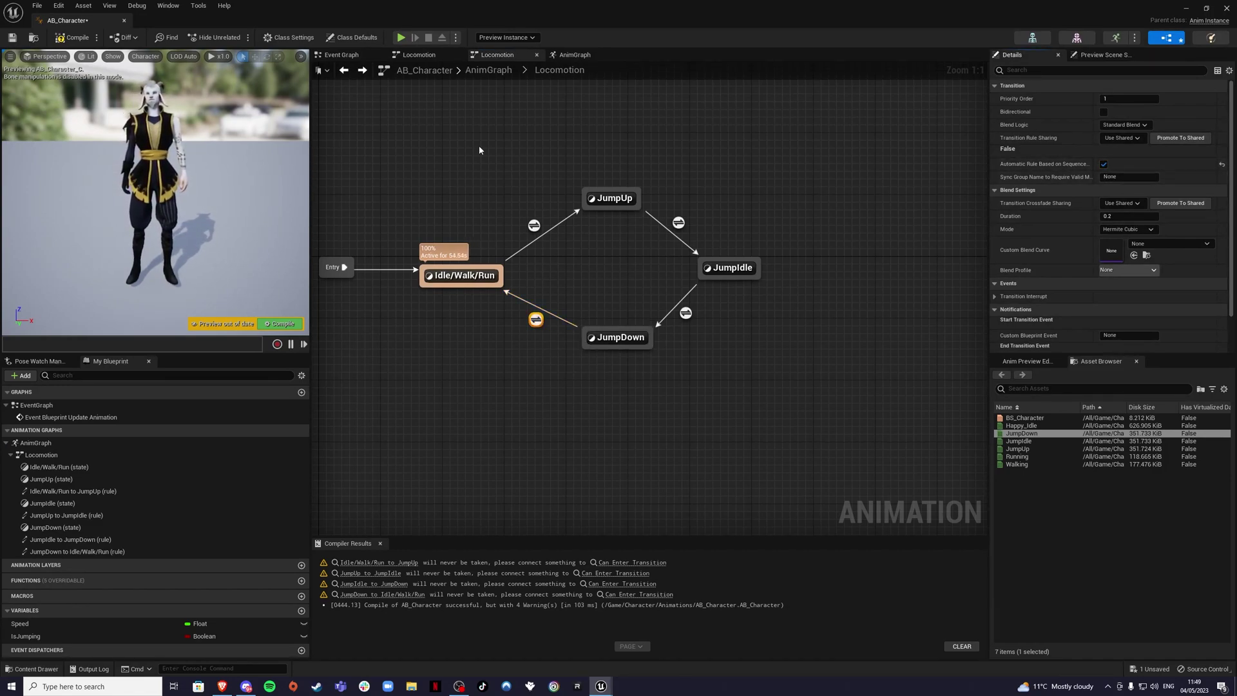
left_click(73, 38)
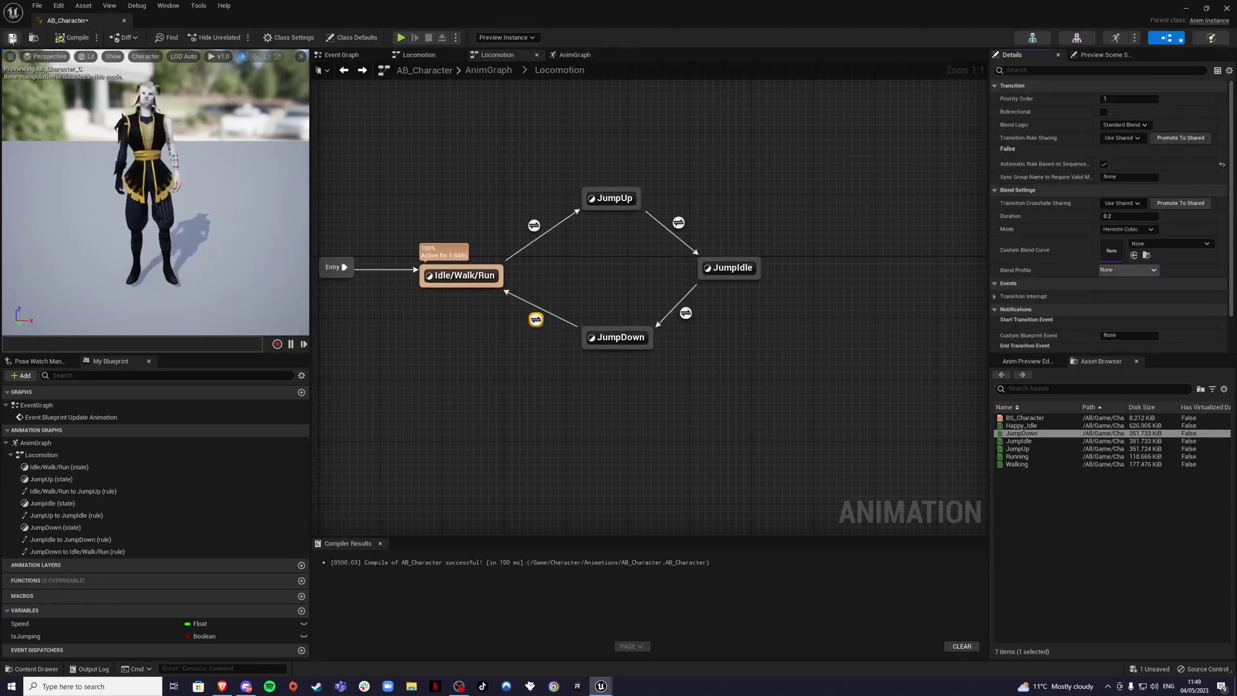
In the Event Graph, add a Get Velocity node from Try Get Pawn Owner's return value and place it beside that node
double_click(468, 140)
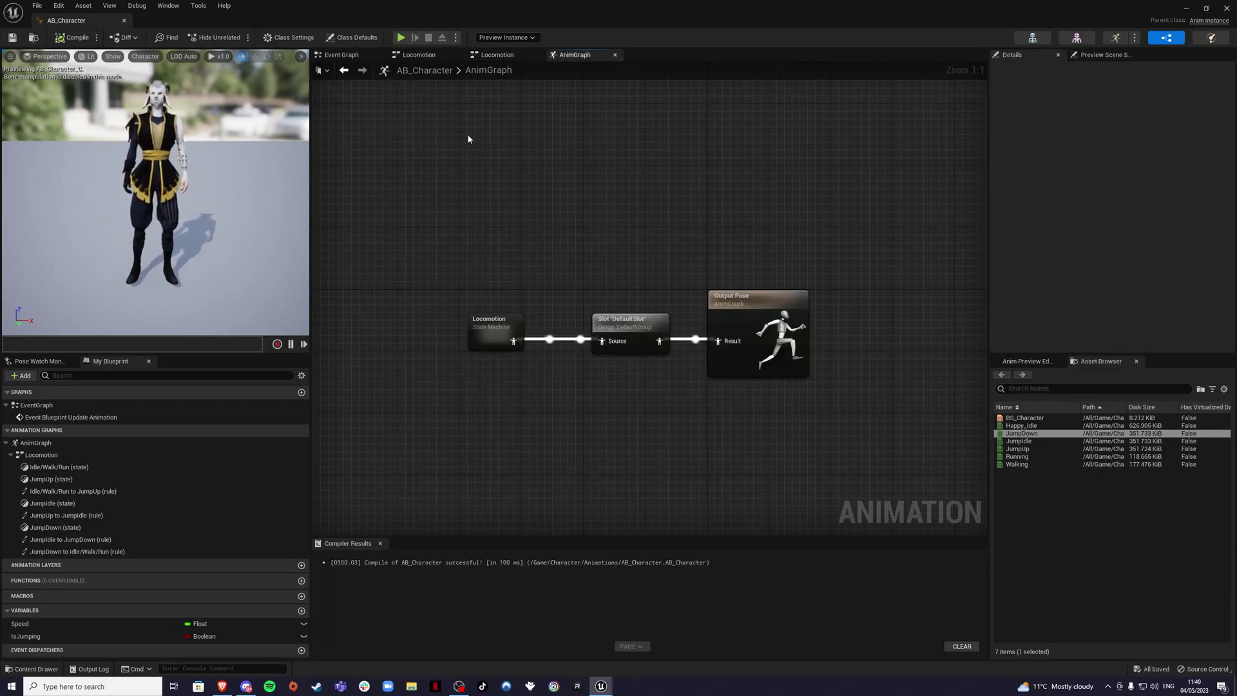
left_click(342, 56)
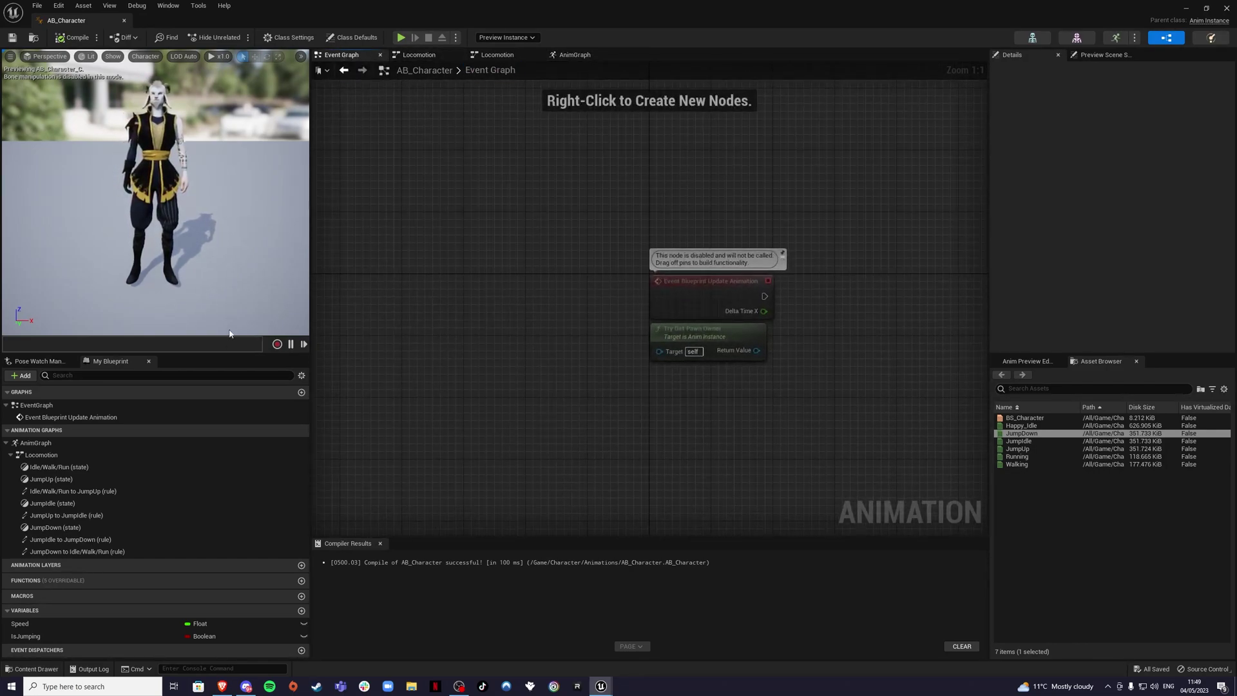
double_click(72, 418)
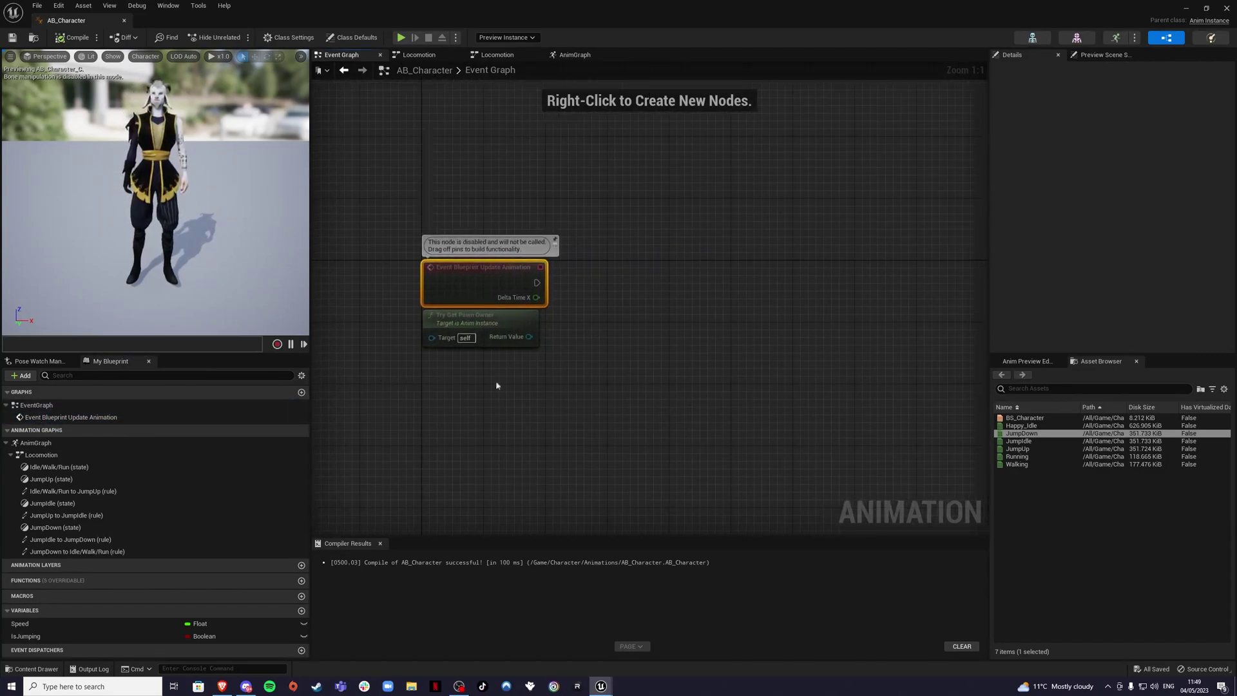
left_click(562, 383)
right_click_drag(558, 373, 525, 371)
left_click_drag(461, 318, 494, 333)
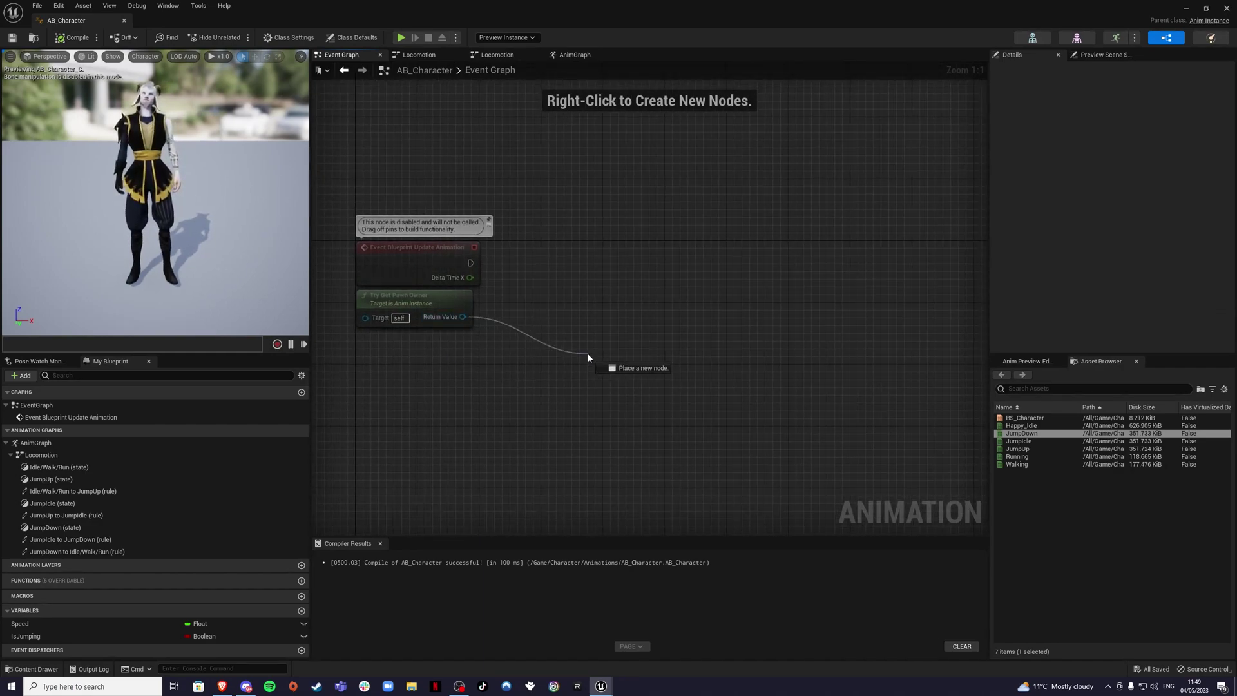
left_click_drag(588, 358, 588, 358)
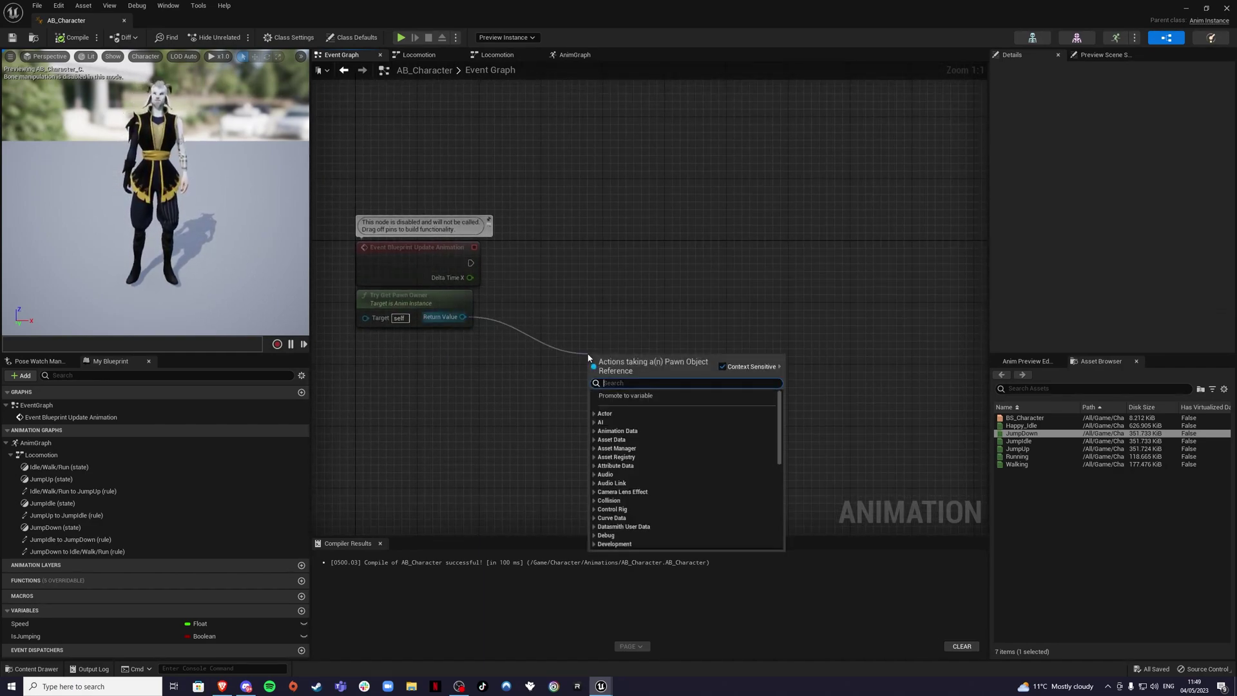
type("v")
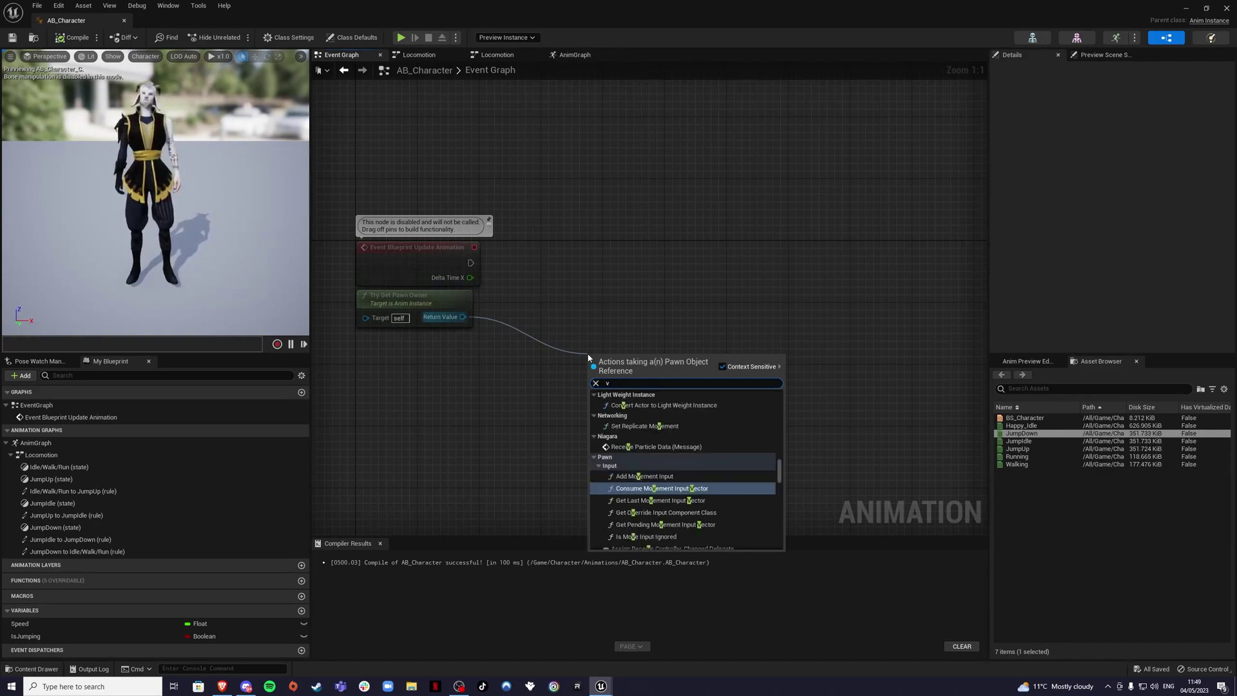
type("elocity")
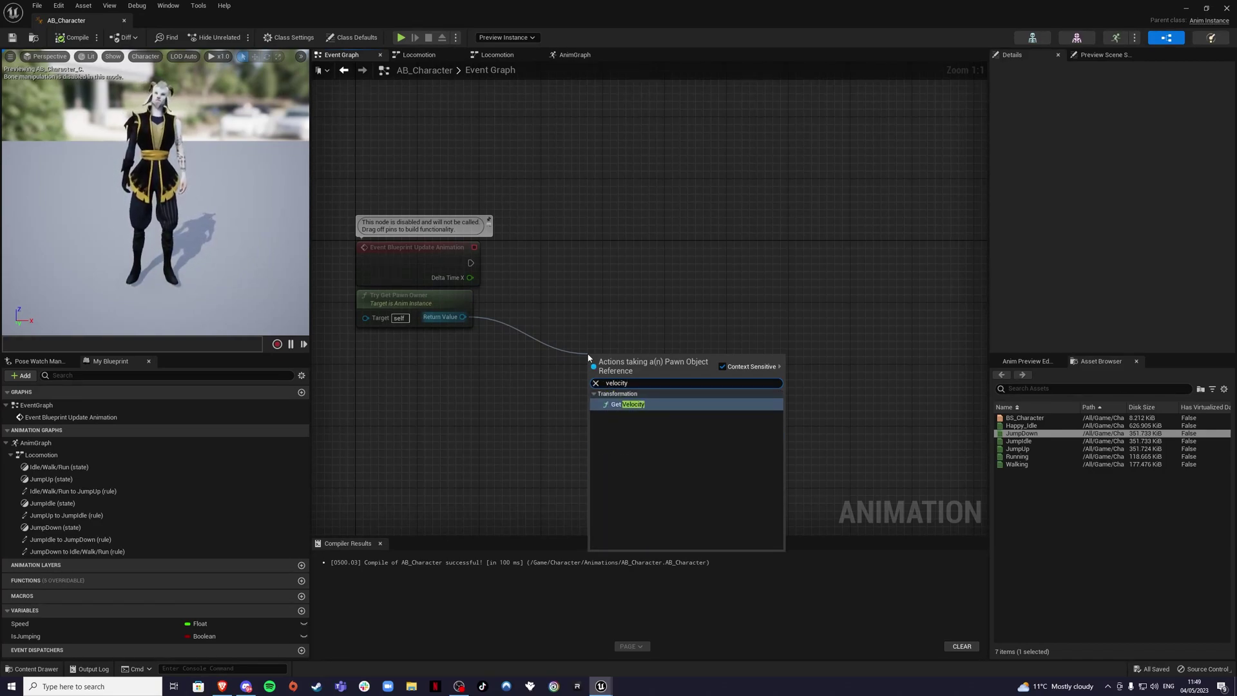
left_click(641, 405)
left_click_drag(643, 360, 572, 320)
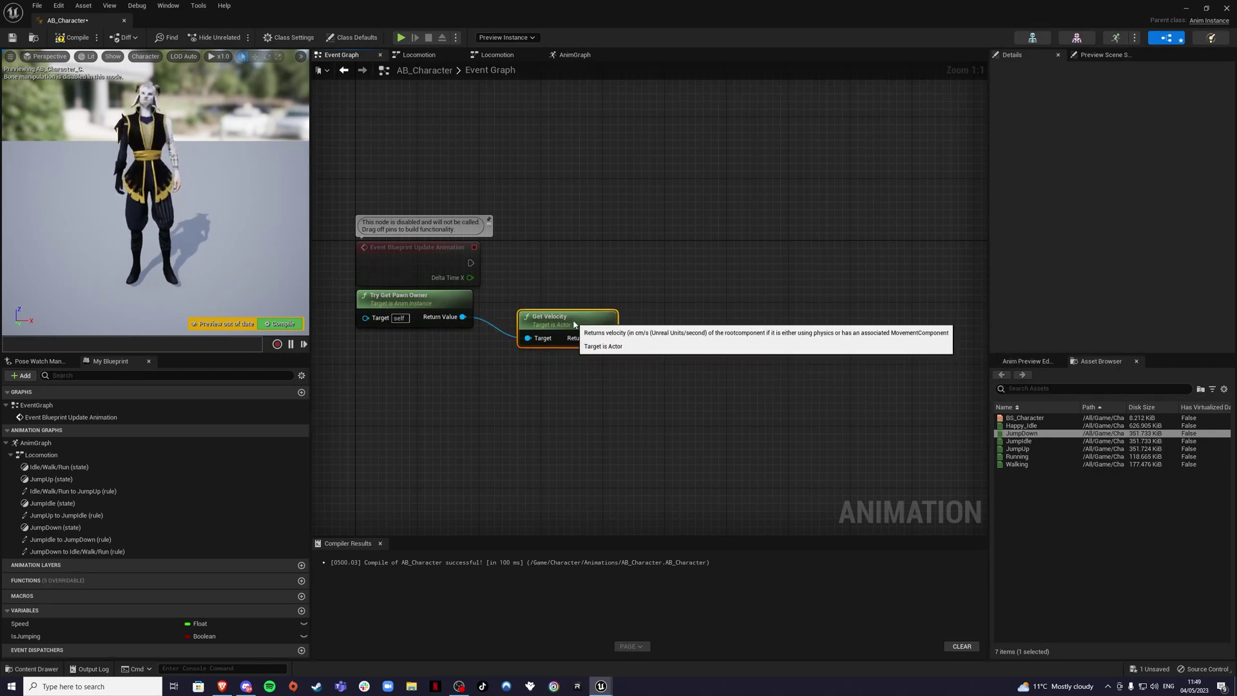
Add a Vector Length node fed by Get Velocity's return value
right_click_drag(595, 382, 499, 409)
left_click_drag(505, 367, 587, 359)
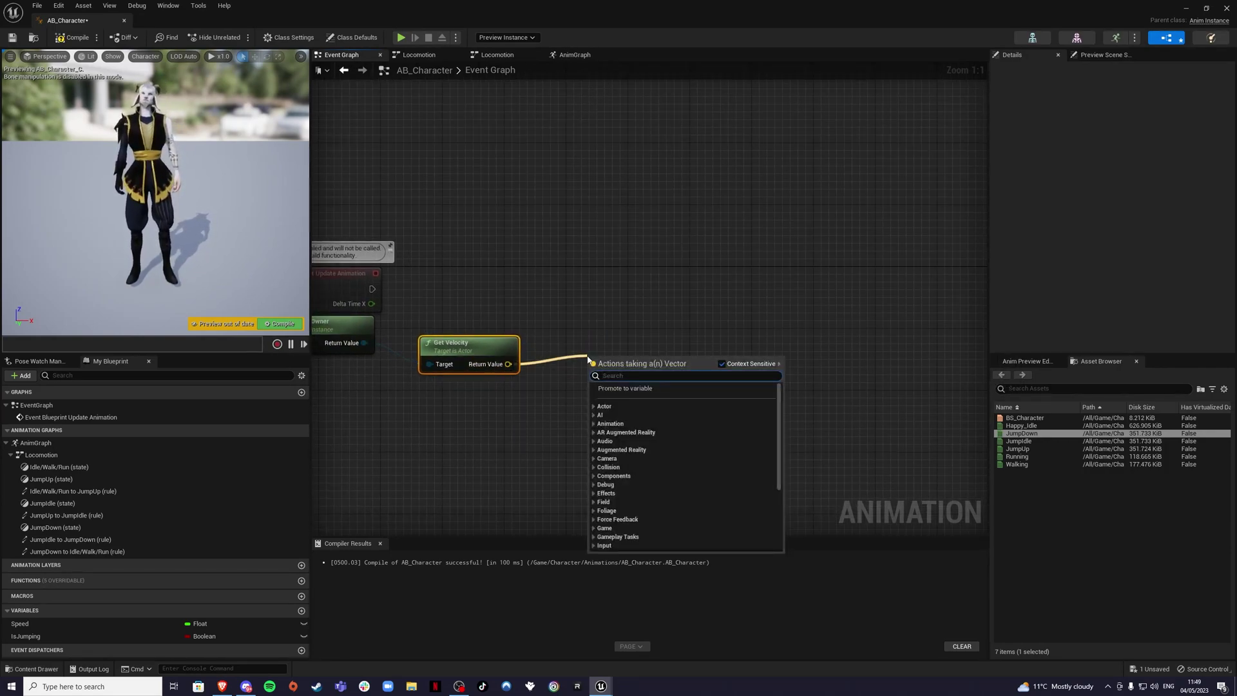
type("vector")
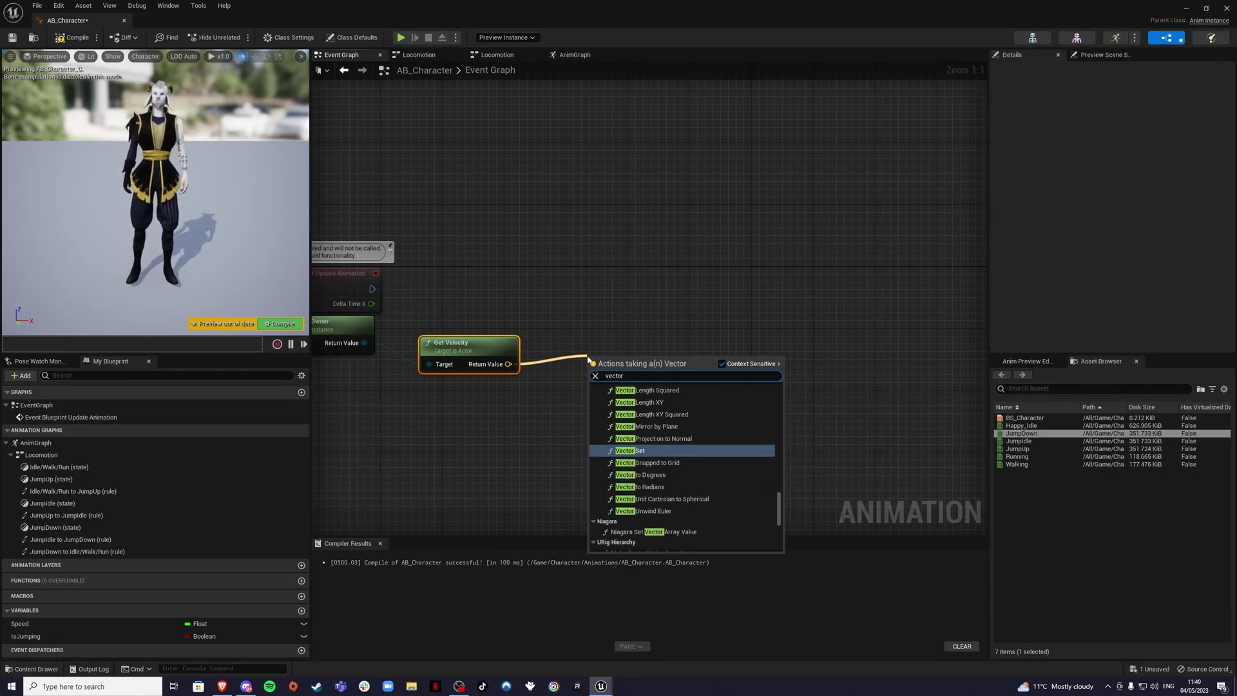
type(" leng")
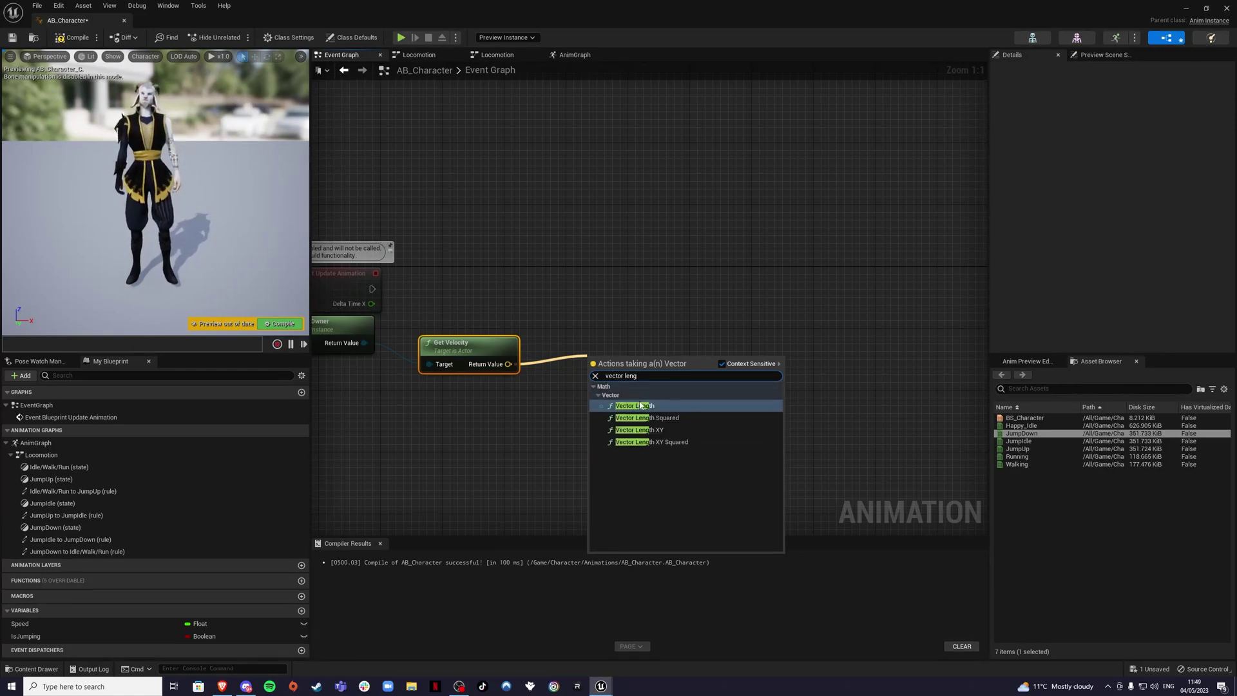
left_click(640, 405)
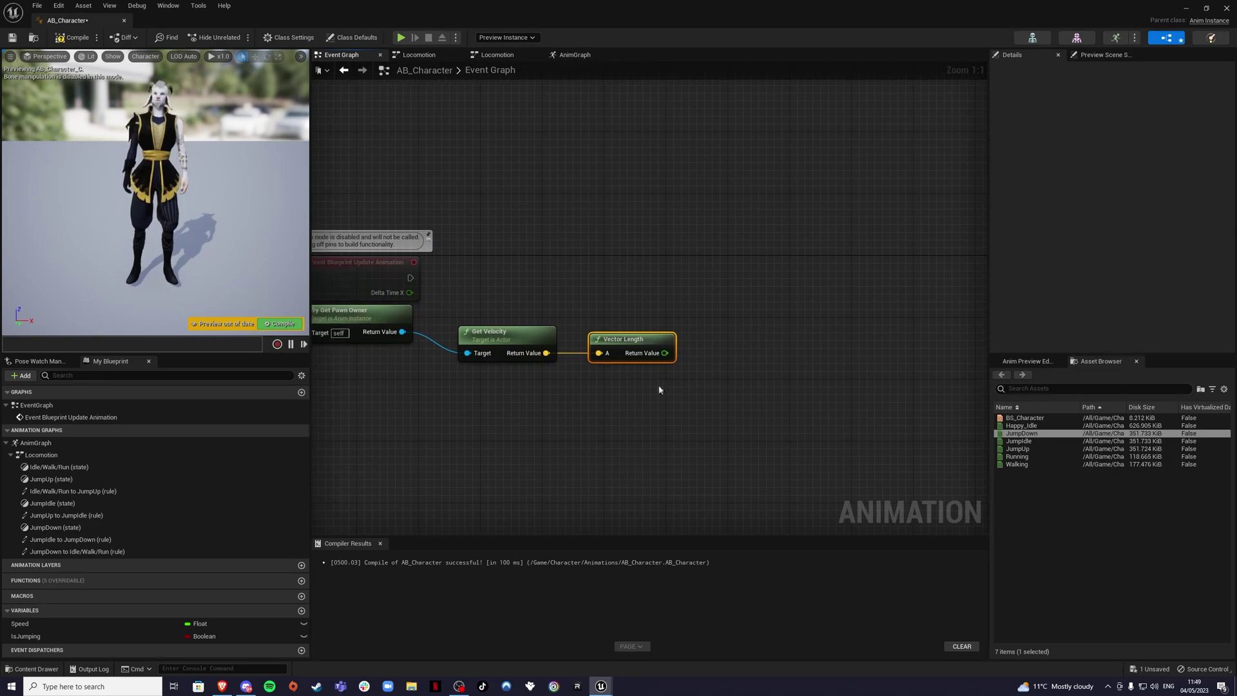
Place a Set Speed node in the Event Graph and feed it from Vector Length's return value
right_click_drag(691, 398, 569, 436)
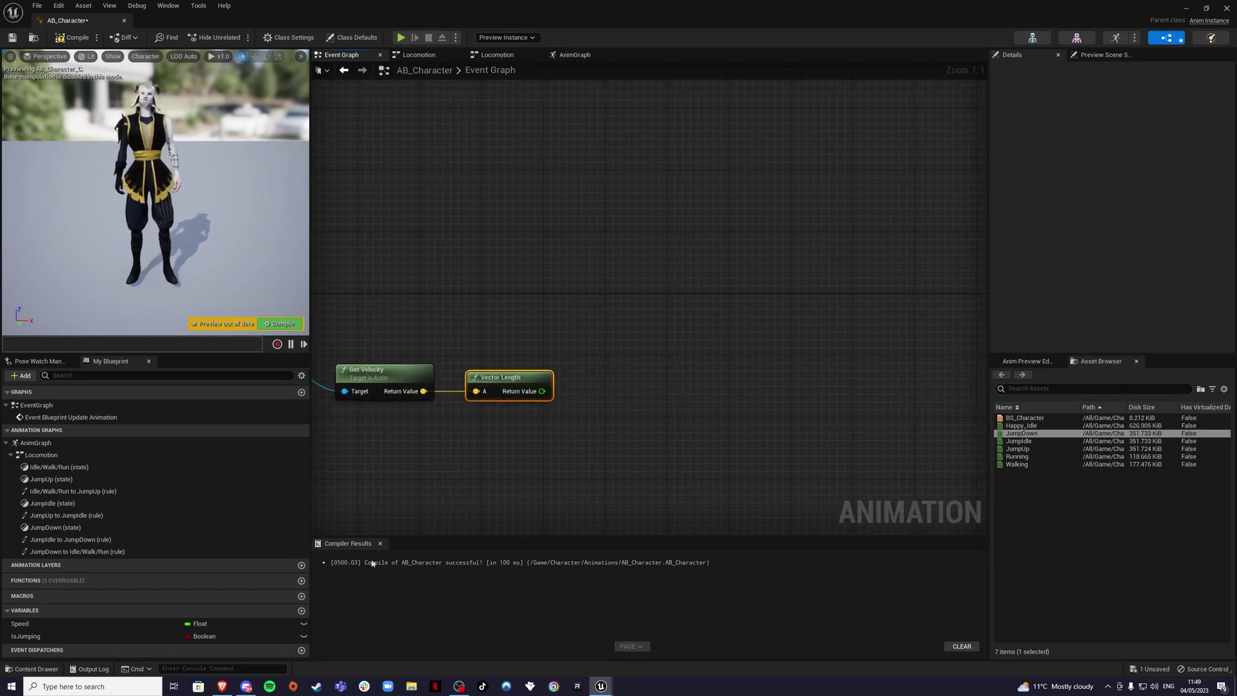
left_click_drag(30, 628, 582, 406)
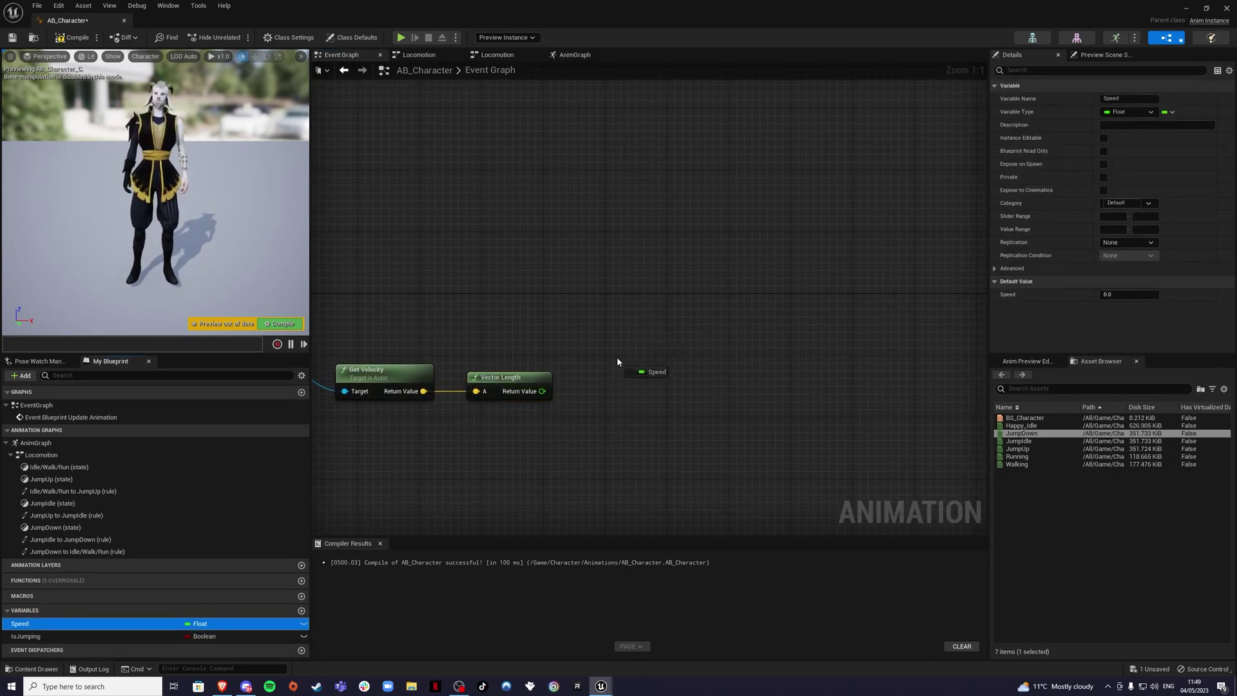
left_click_drag(617, 361, 617, 361)
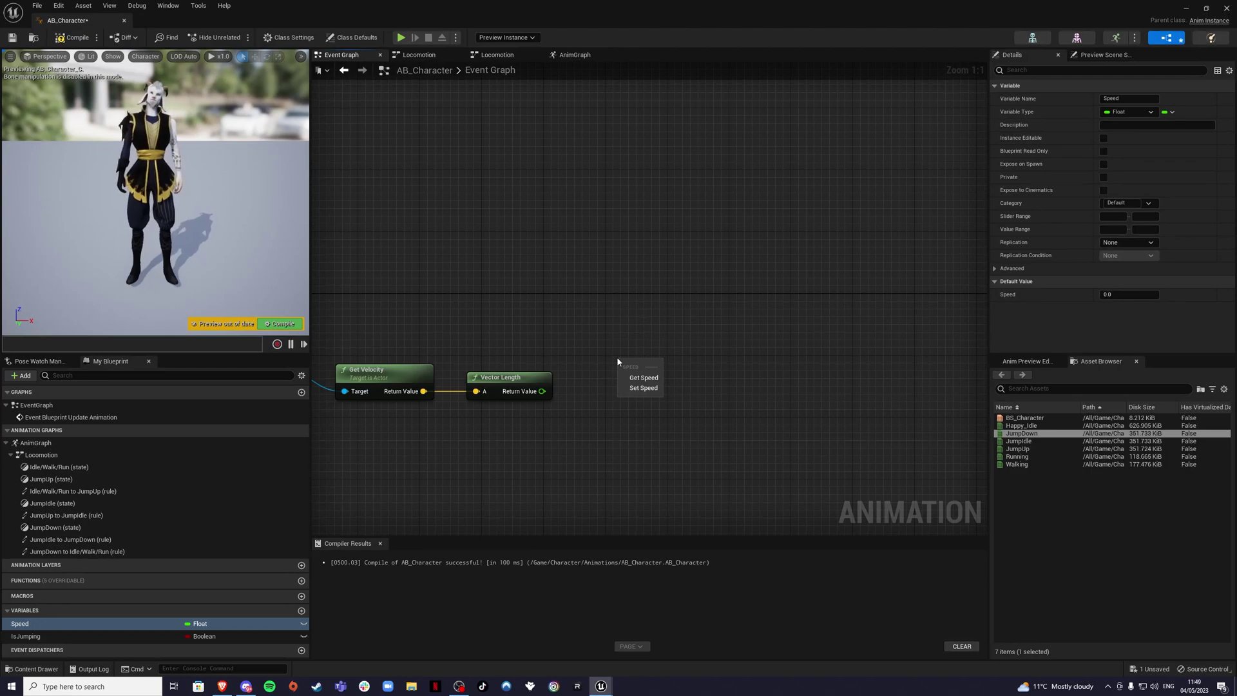
left_click(643, 387)
left_click_drag(541, 391, 624, 382)
Connect the execution output of Event Blueprint Update Animation to Set Speed and raise the setter level with the event
right_click_drag(561, 340, 616, 299)
right_click_drag(342, 277, 462, 273)
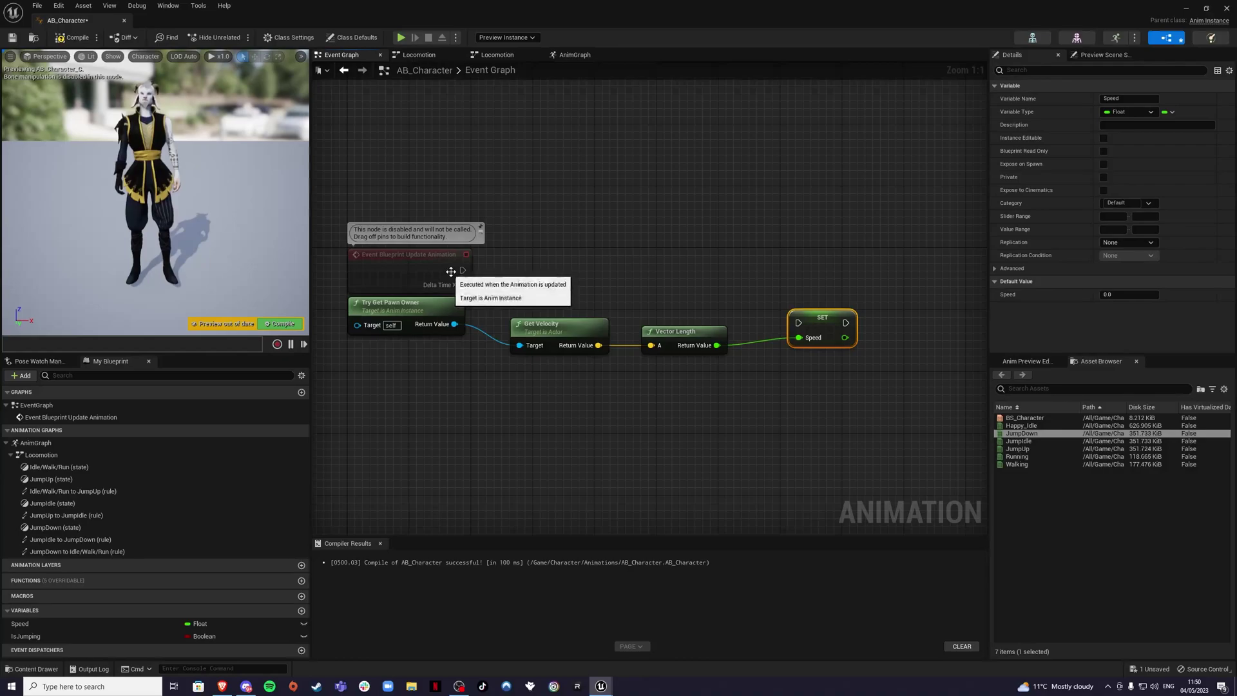
left_click_drag(462, 269, 810, 273)
right_click_drag(788, 382, 723, 376)
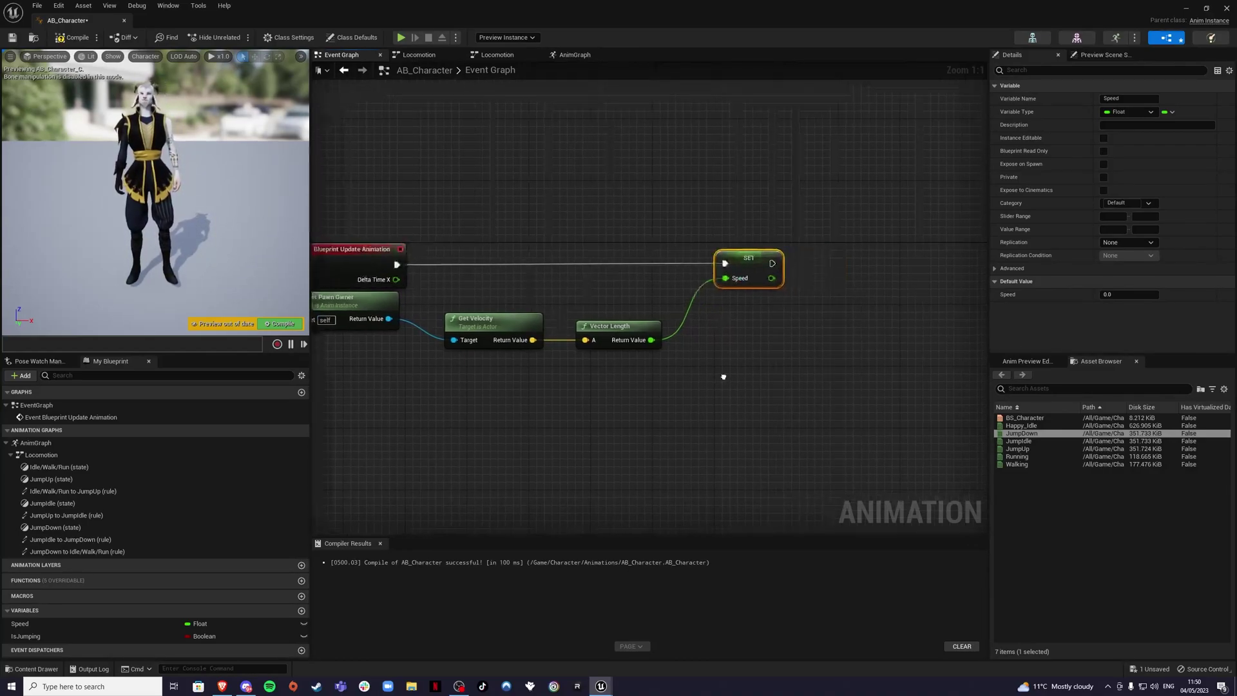
Tidy the Get Velocity, Vector Length and Set Speed nodes into a compact, aligned layout
left_click_drag(590, 281, 483, 265)
left_click_drag(494, 317, 486, 309)
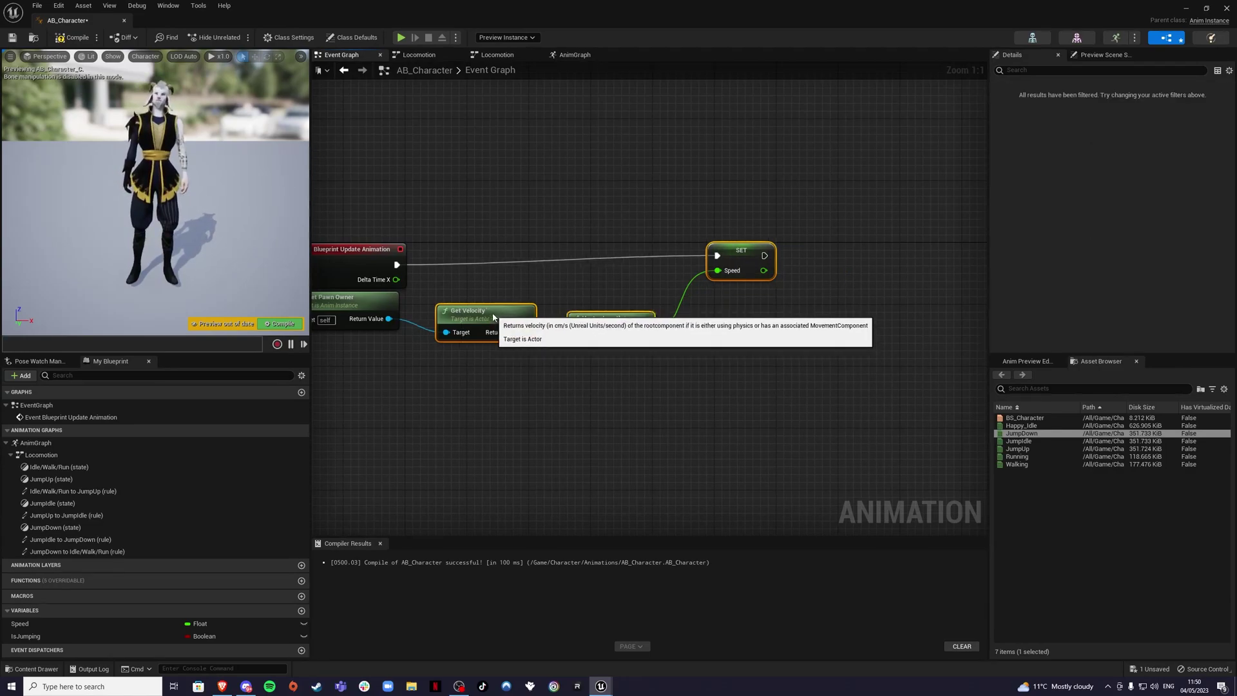
left_click_drag(741, 253, 741, 261)
left_click(723, 242)
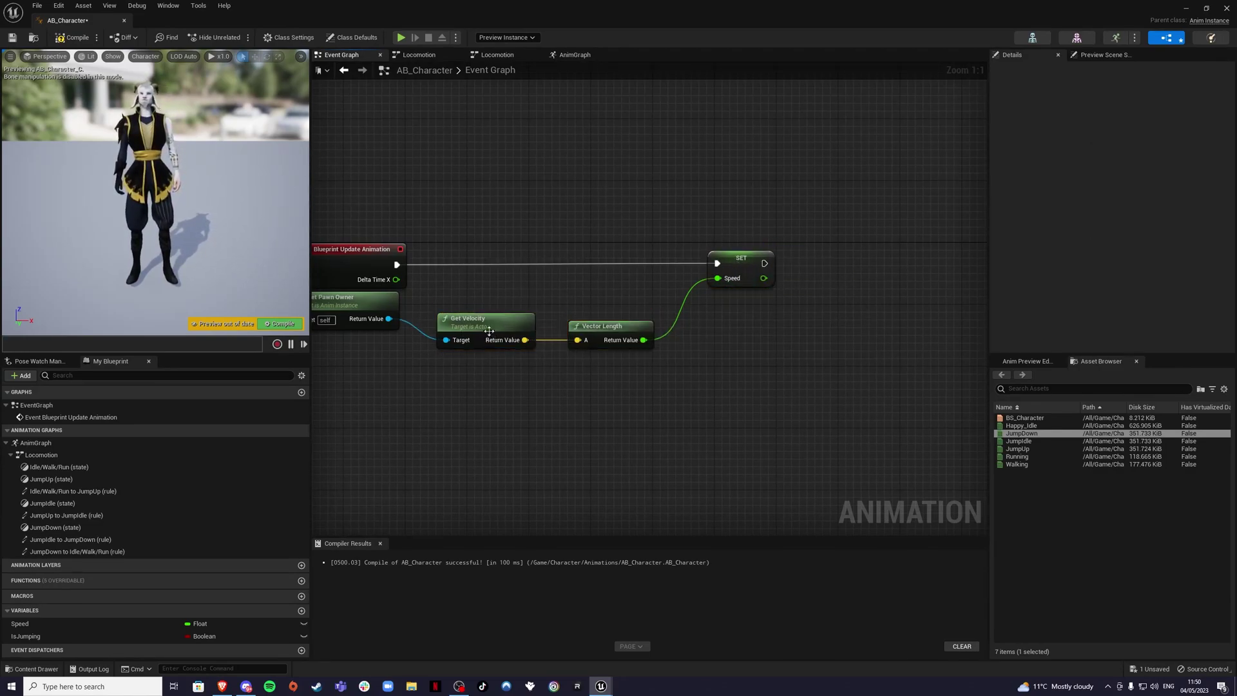
left_click_drag(487, 325, 487, 316)
left_click_drag(599, 323, 583, 318)
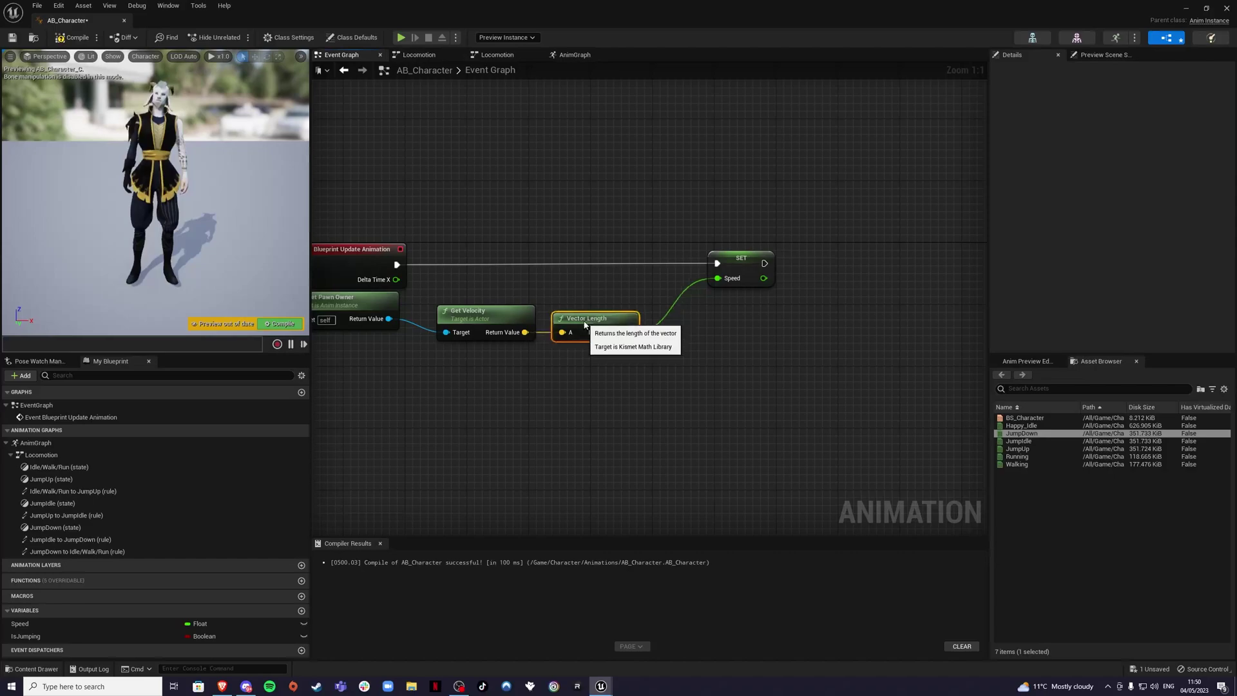
left_click_drag(724, 270, 717, 270)
left_click(683, 356)
Add a Get Movement Component node from Try Get Pawn Owner's return value and place it below Get Velocity
right_click_drag(501, 384, 593, 357)
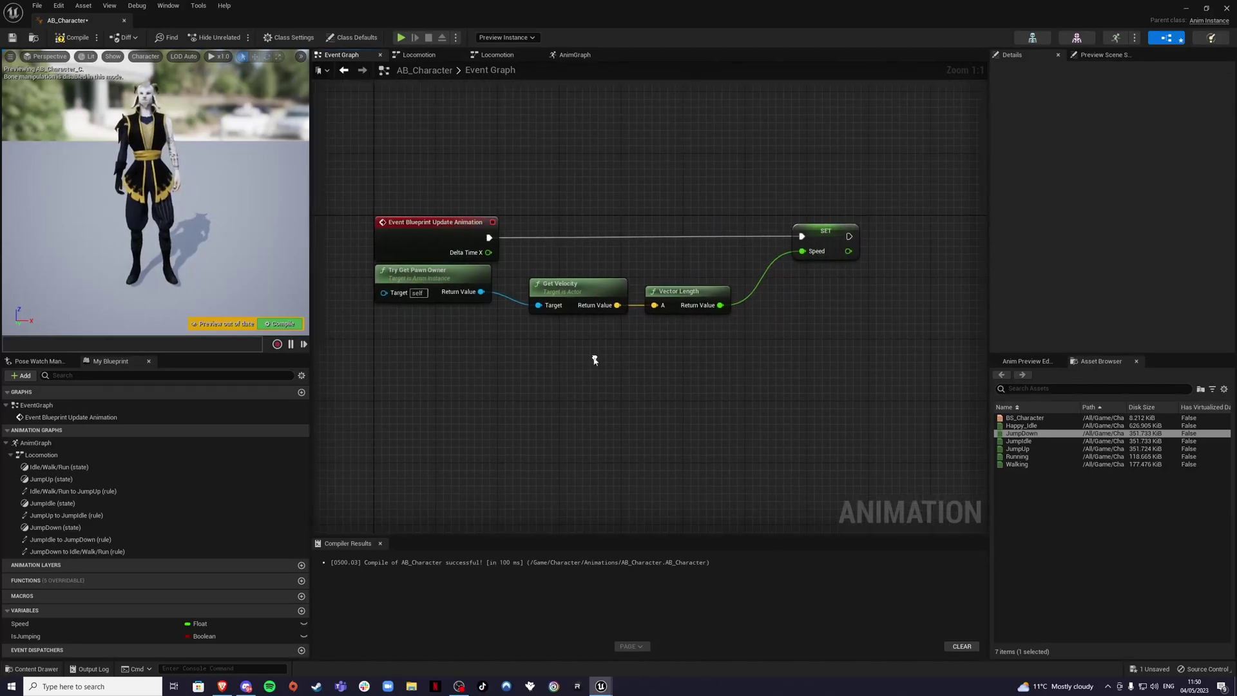
left_click_drag(480, 291, 552, 386)
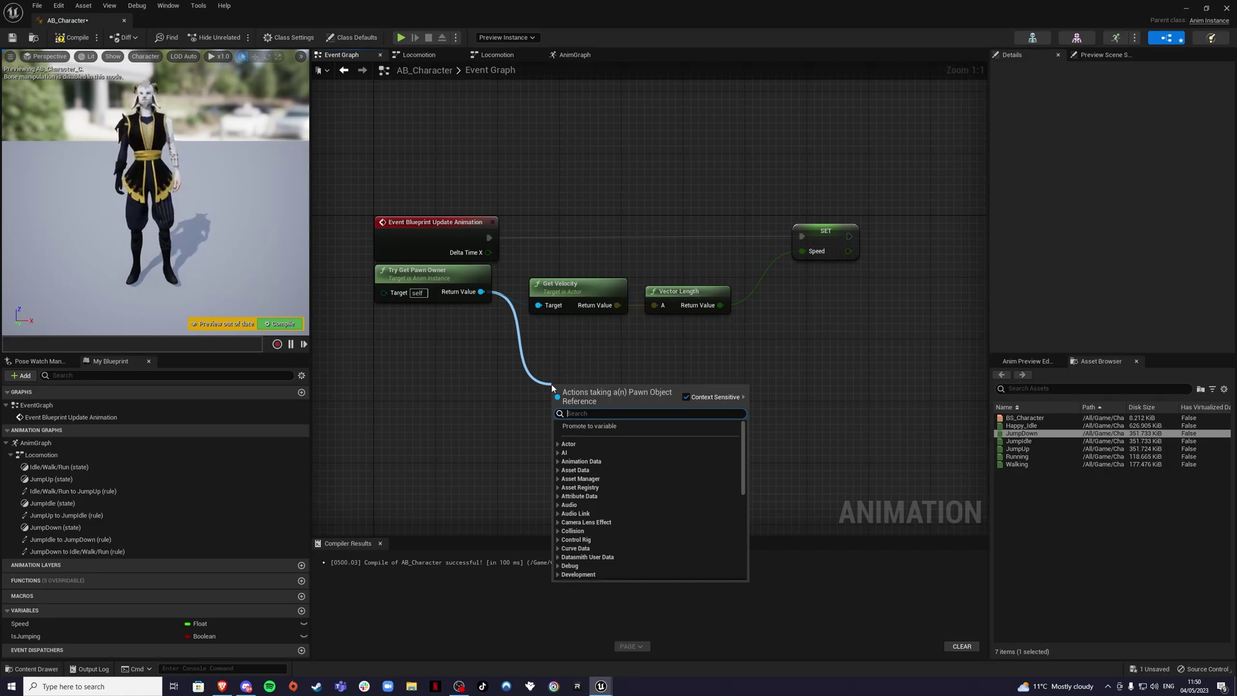
type("get movement")
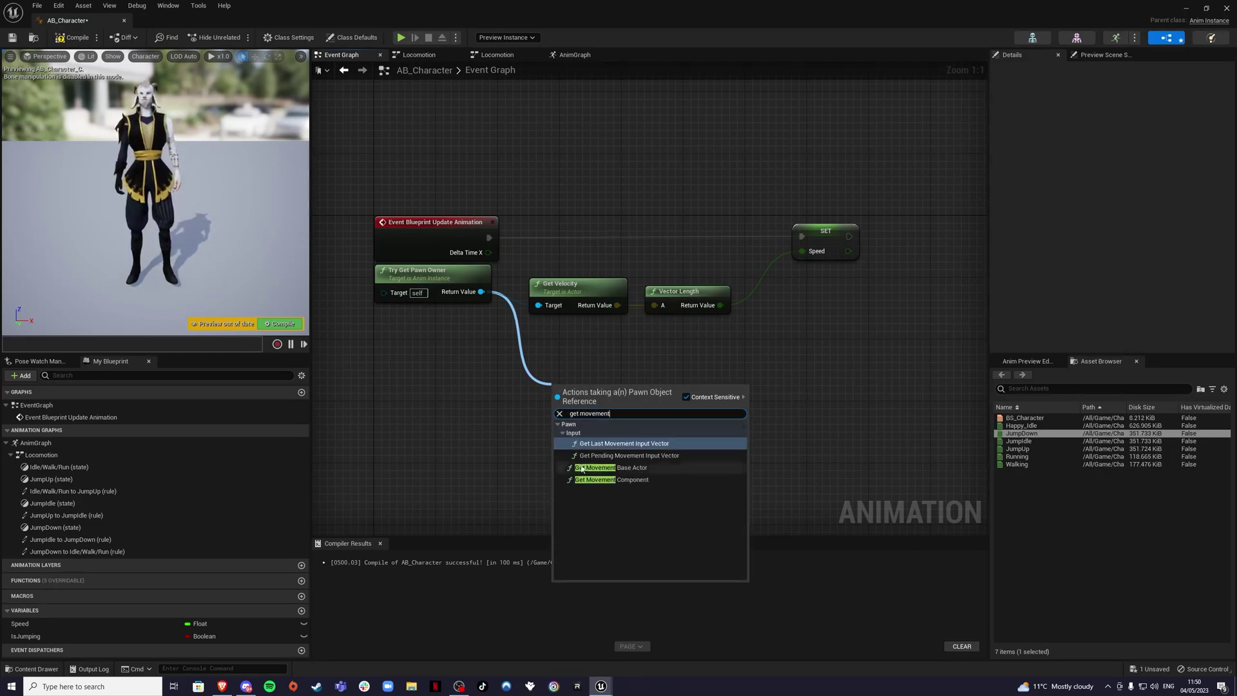
left_click(612, 480)
left_click_drag(599, 402, 580, 347)
Add an Is Falling node from Get Movement Component's return value and align the two nodes
right_click_drag(618, 428, 529, 450)
left_click(532, 433)
left_click_drag(536, 388, 596, 407)
type("is fallin")
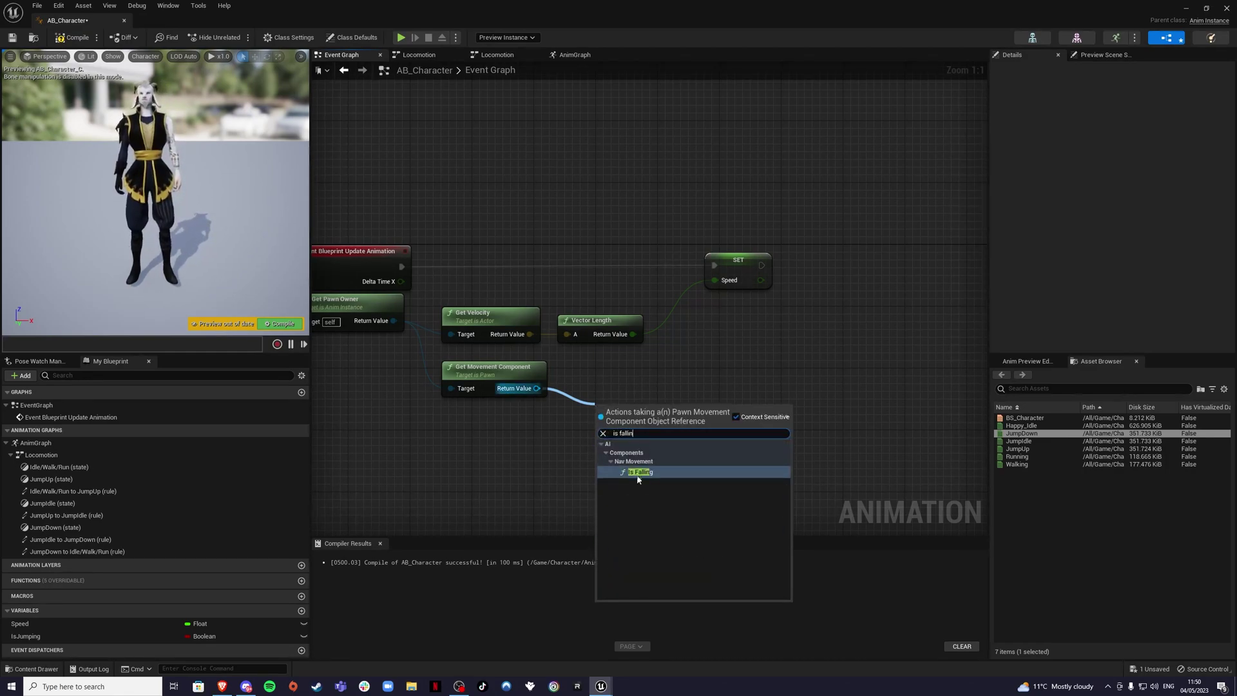
left_click(637, 475)
left_click_drag(628, 409, 613, 370)
Place a Set IsJumping node in the Event Graph beside Set Speed
right_click_drag(755, 366, 599, 391)
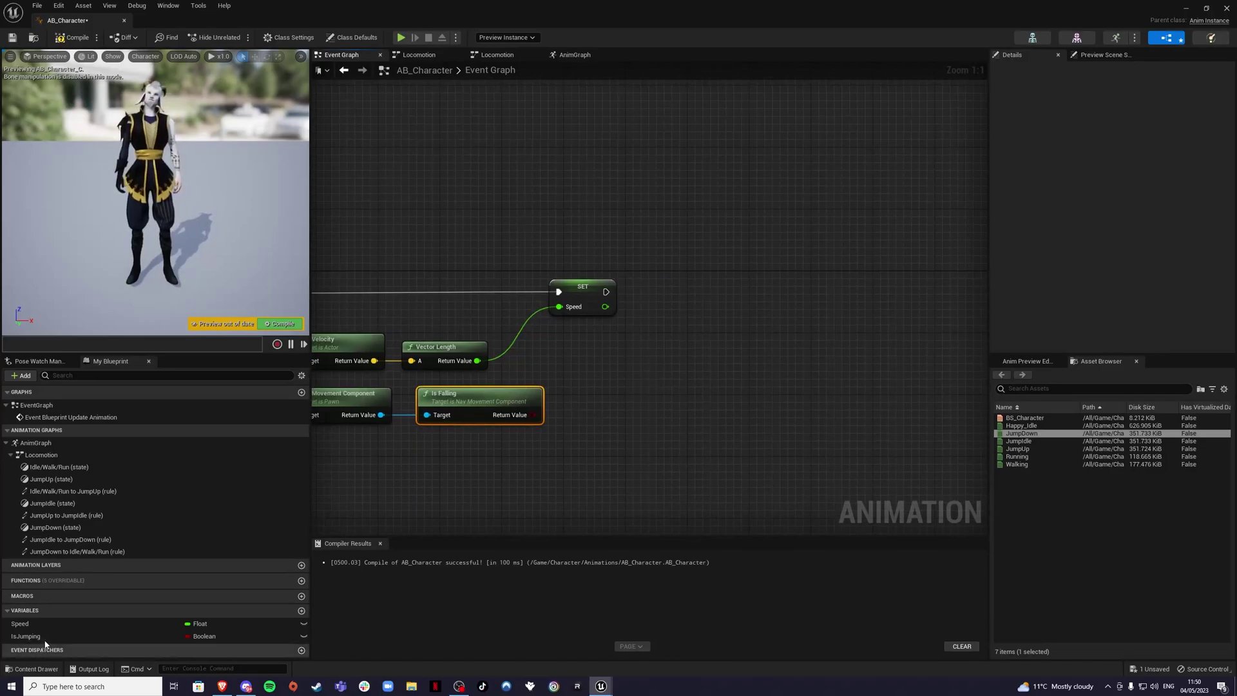
left_click_drag(43, 637, 447, 485)
left_click_drag(618, 359, 685, 281)
left_click(649, 385)
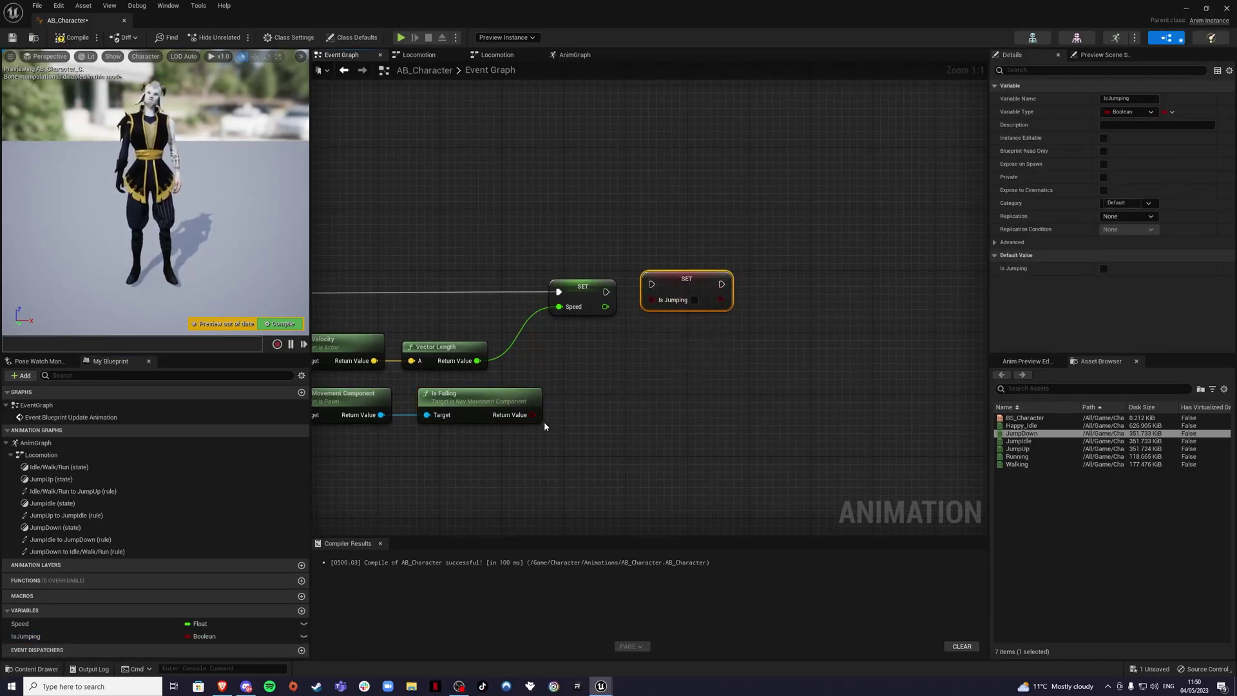
Wire Is Falling's result and Set Speed's execution output into Set IsJumping, and compile the blueprint
left_click_drag(534, 414, 654, 299)
left_click_drag(606, 292, 661, 285)
left_click(610, 326)
right_click_drag(619, 394, 770, 387)
left_click(59, 38)
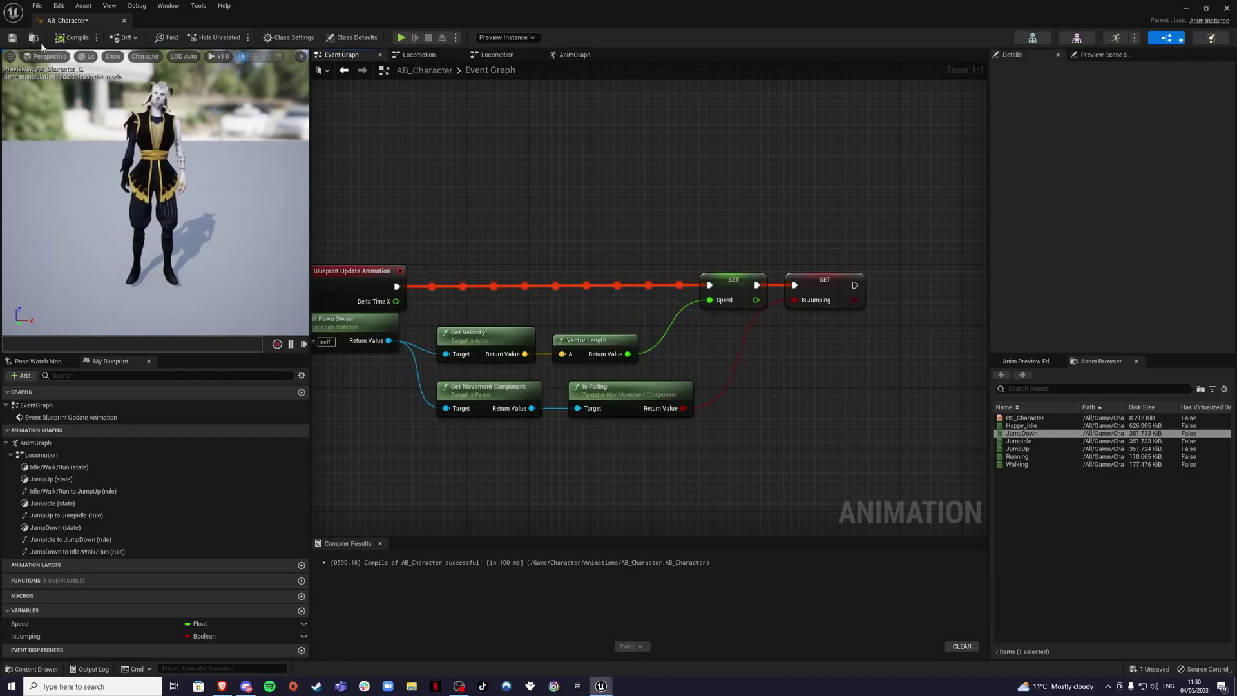
Close the duplicate Locomotion graph and show the AnimGraph
right_click_drag(385, 323, 432, 316)
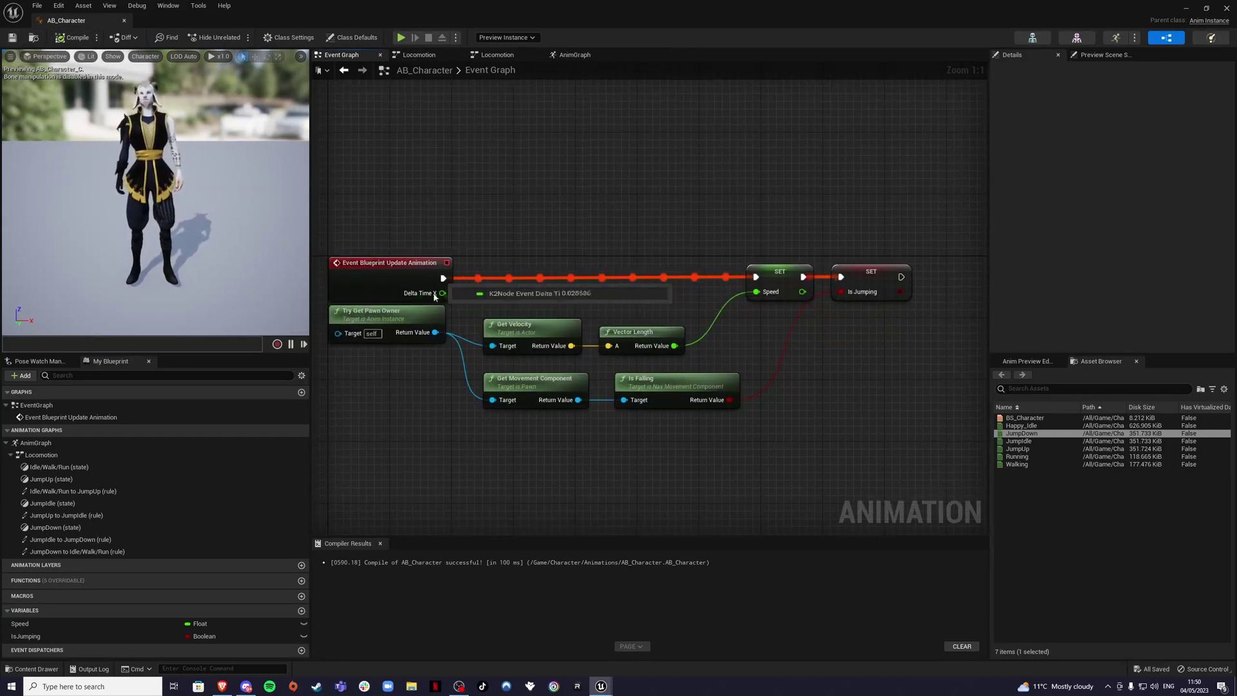
left_click(418, 56)
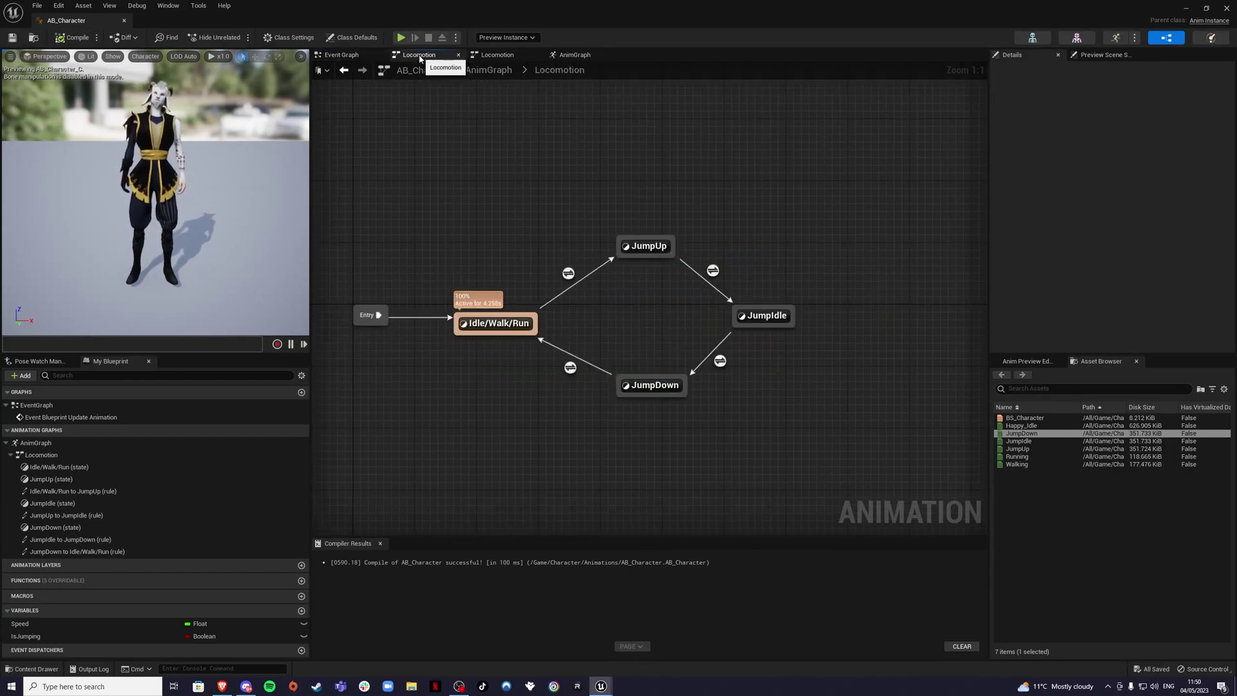
left_click(488, 55)
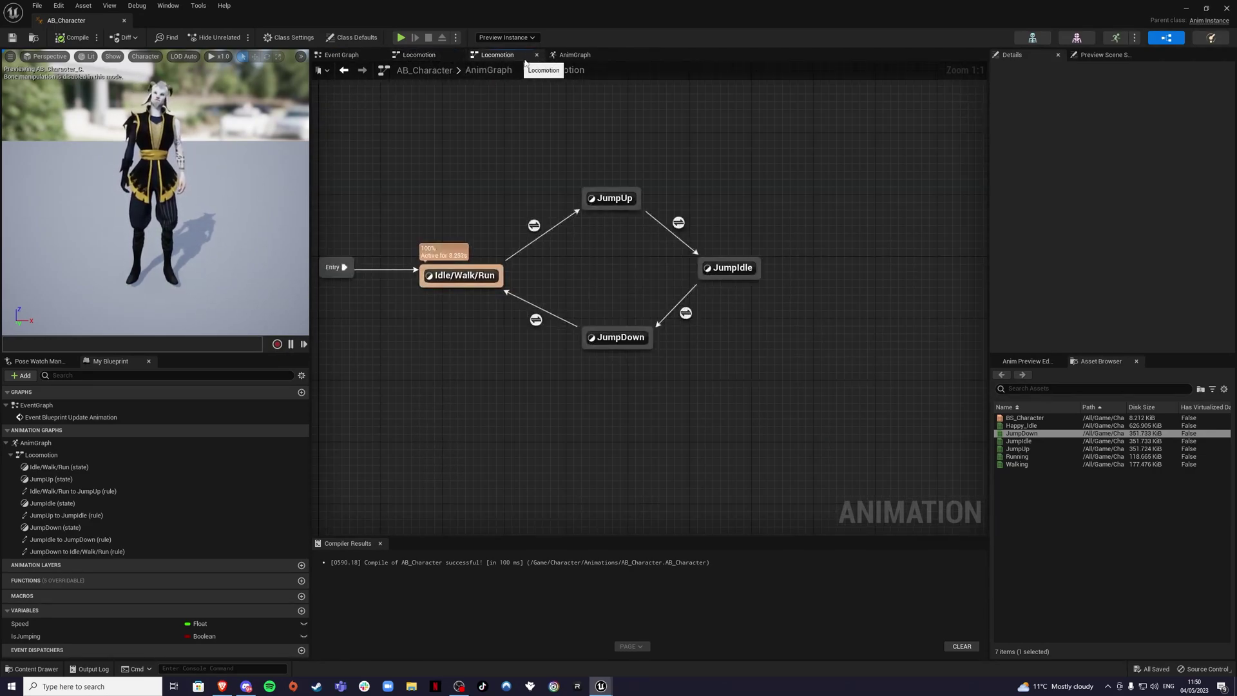
left_click(537, 56)
left_click(496, 55)
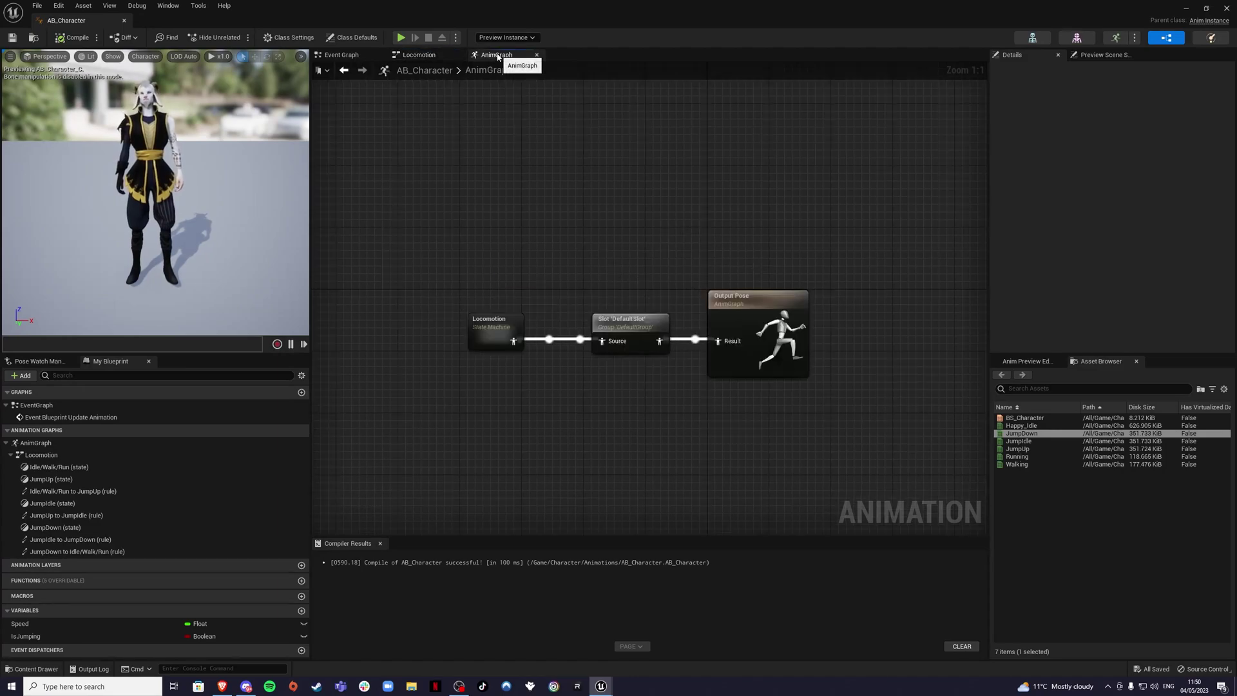
Move the Locomotion node closer to the DefaultSlot node, then save and close the AB_Character animation blueprint
right_click_drag(613, 183, 595, 159)
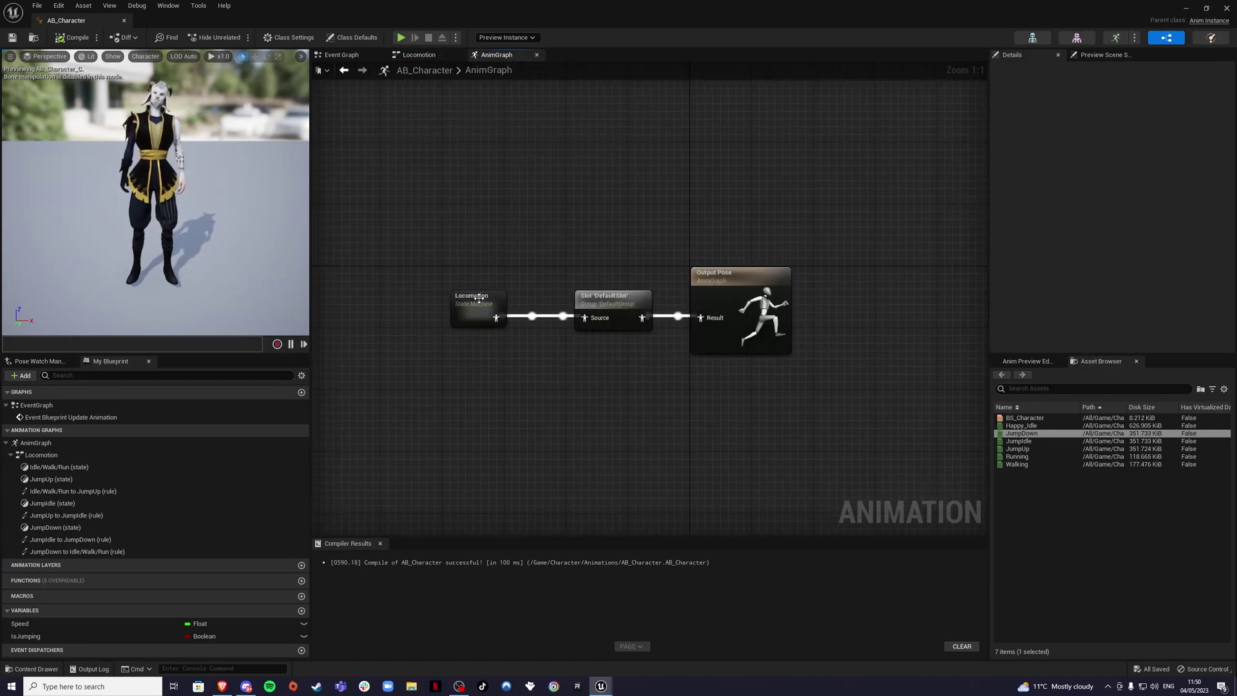
left_click_drag(479, 298, 500, 298)
left_click_drag(471, 204, 845, 404)
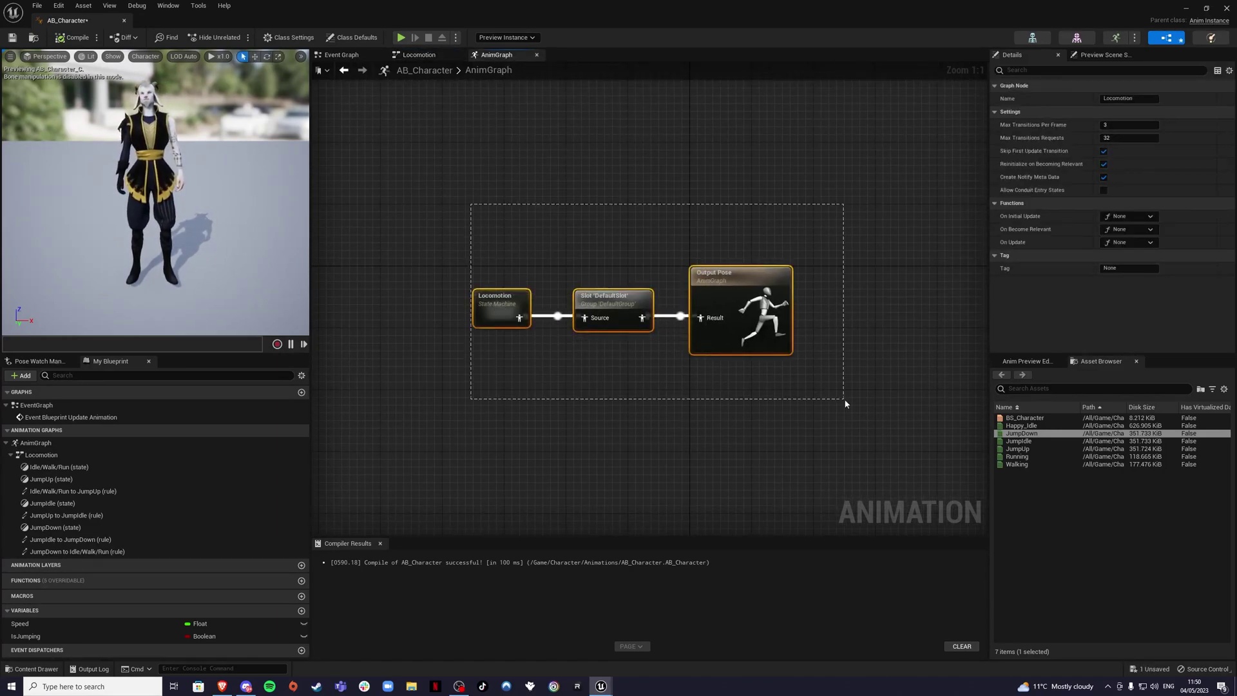
left_click(594, 225)
left_click_drag(483, 185, 525, 271)
left_click(12, 38)
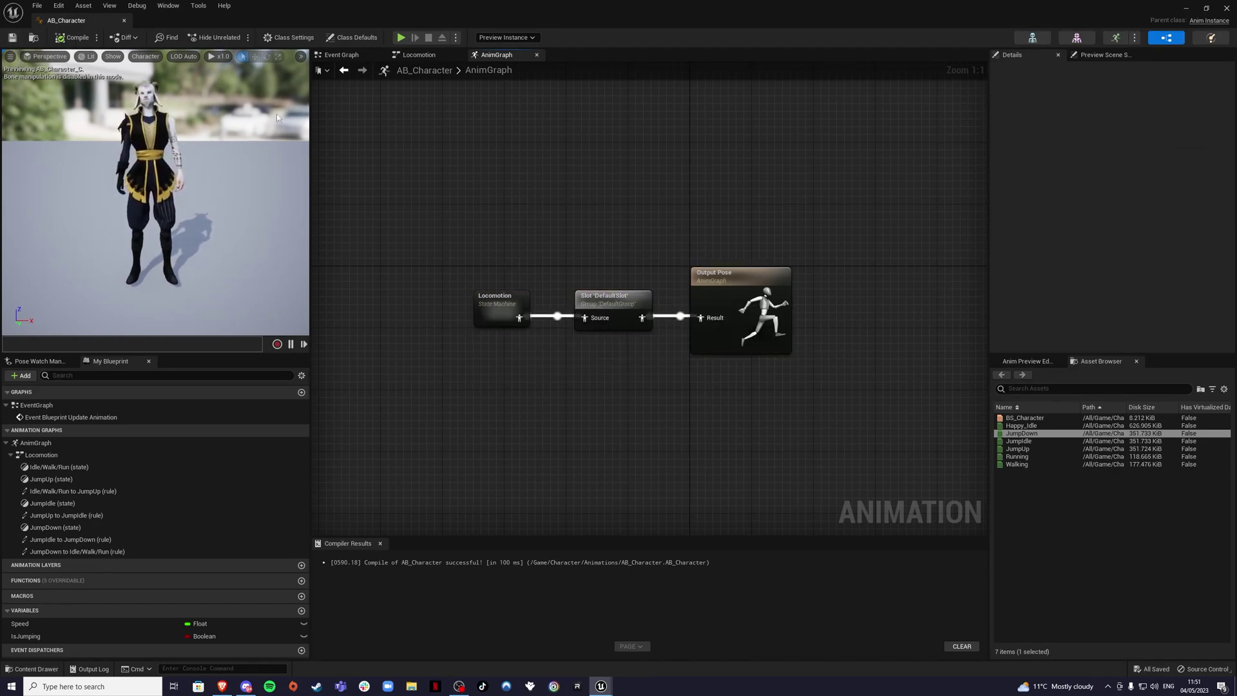
left_click(1227, 9)
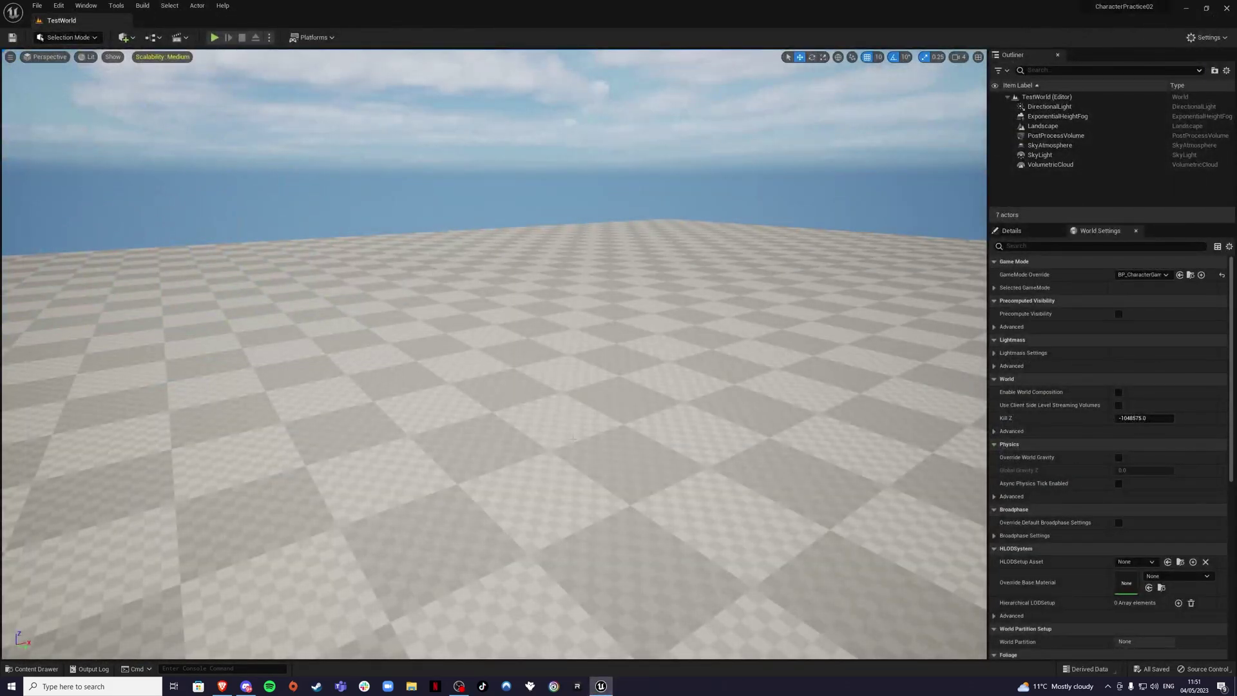
Open the BP_Character blueprint from the Character folder and show its viewport
left_click(35, 669)
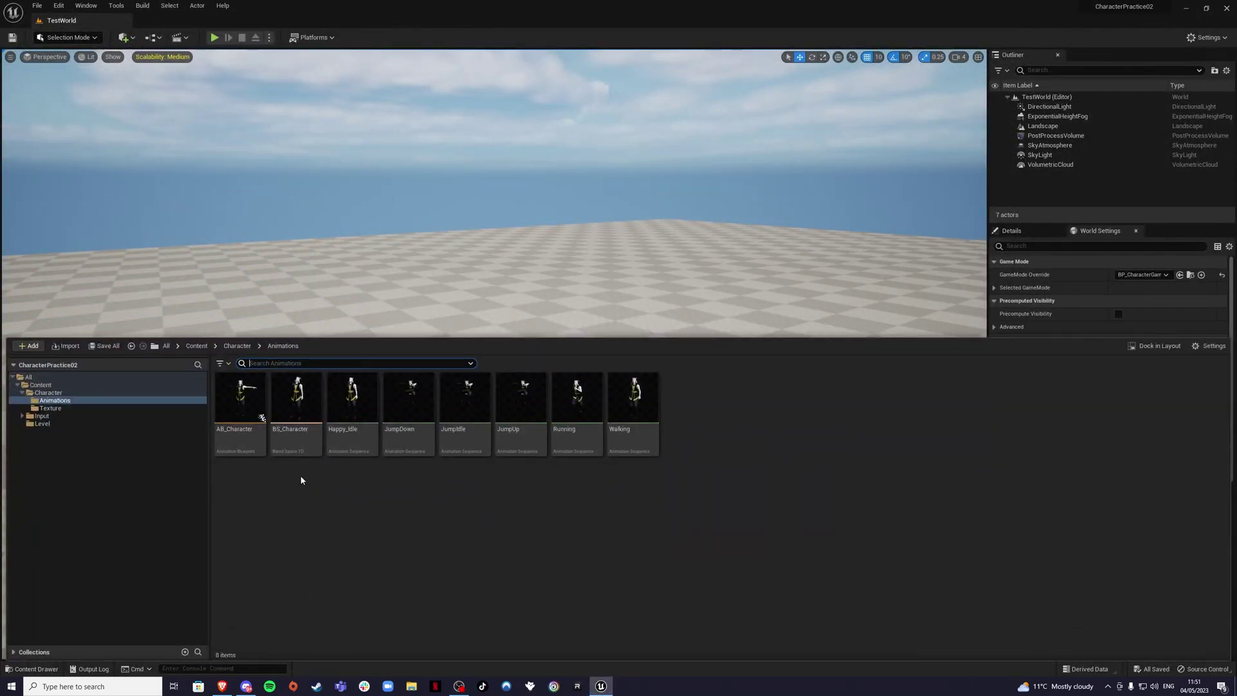
left_click(238, 345)
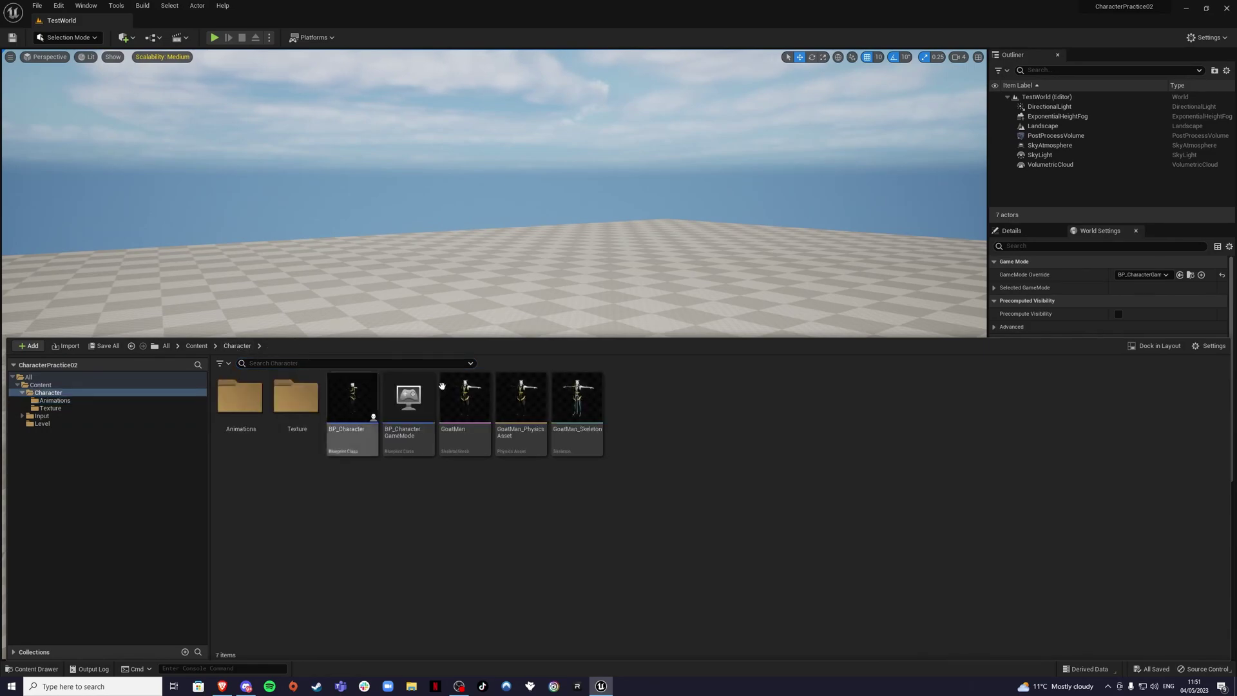
double_click(353, 400)
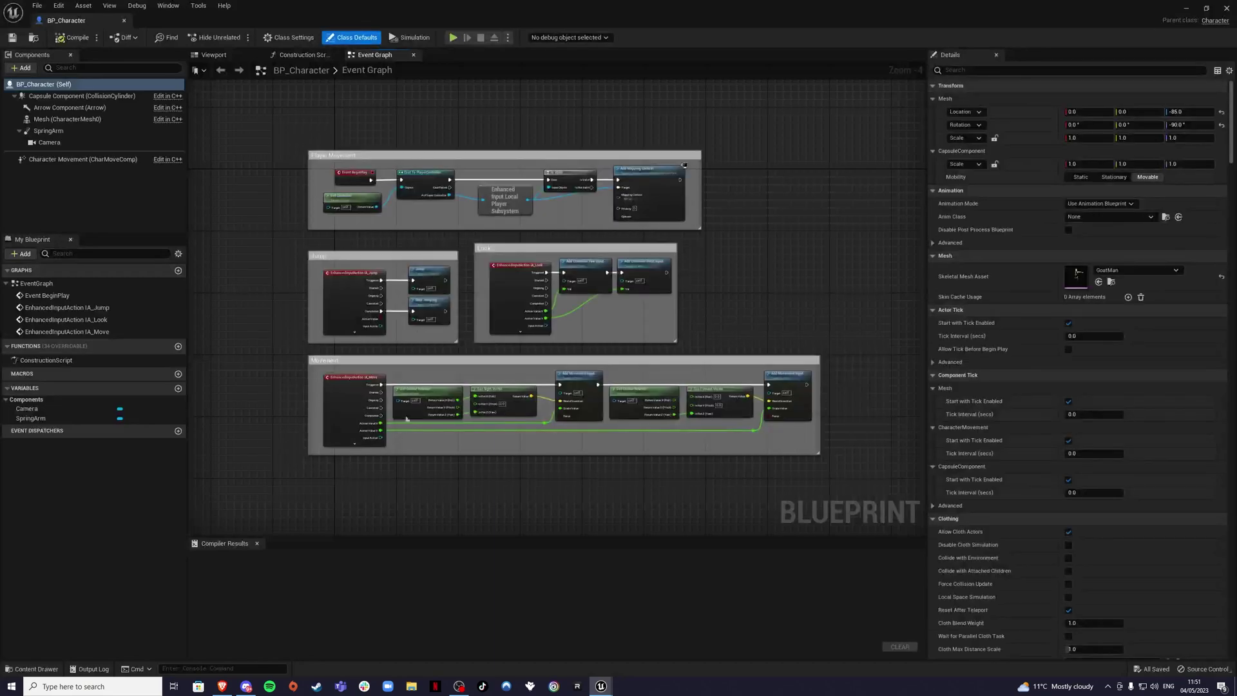
left_click(214, 55)
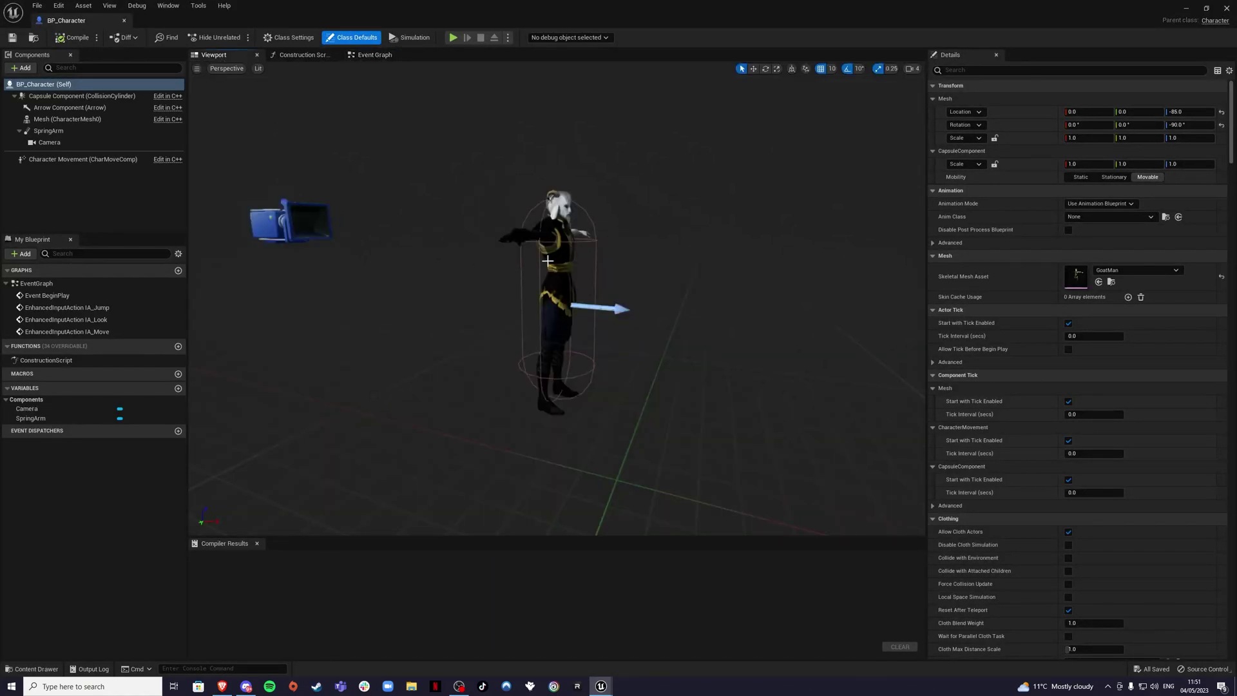
Assign AB_Character as the Anim Class of the character's mesh, then compile and save the blueprint
left_click(551, 219)
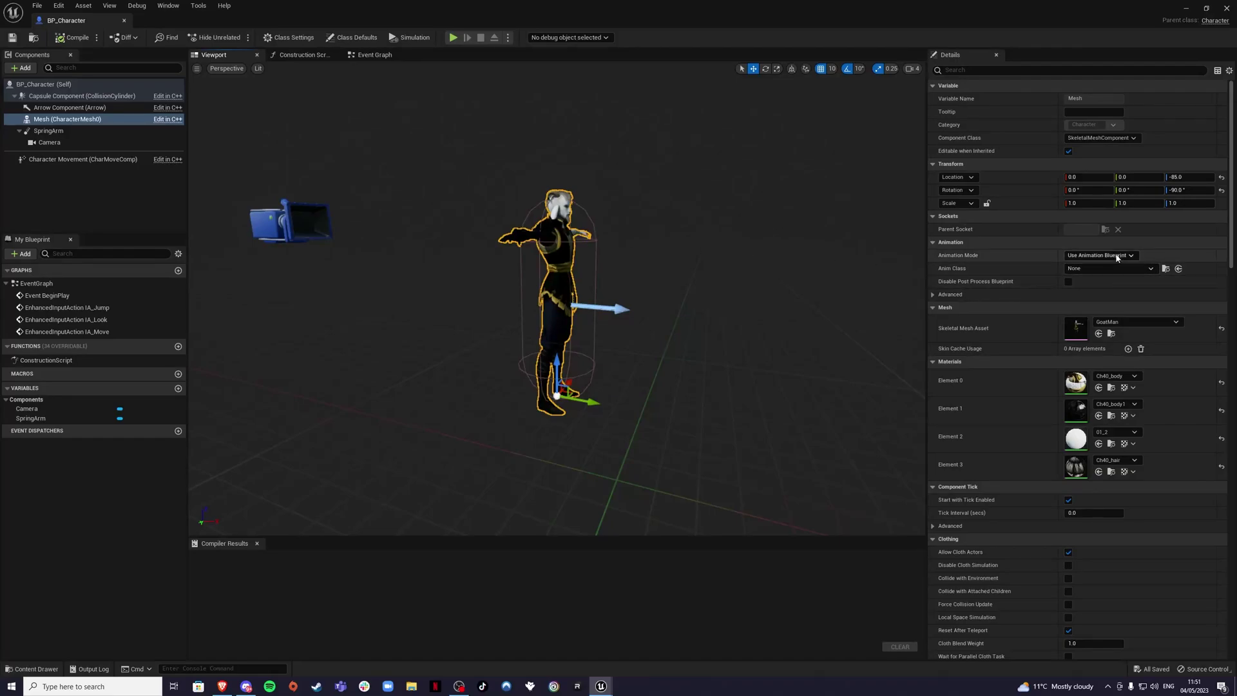
left_click(1087, 270)
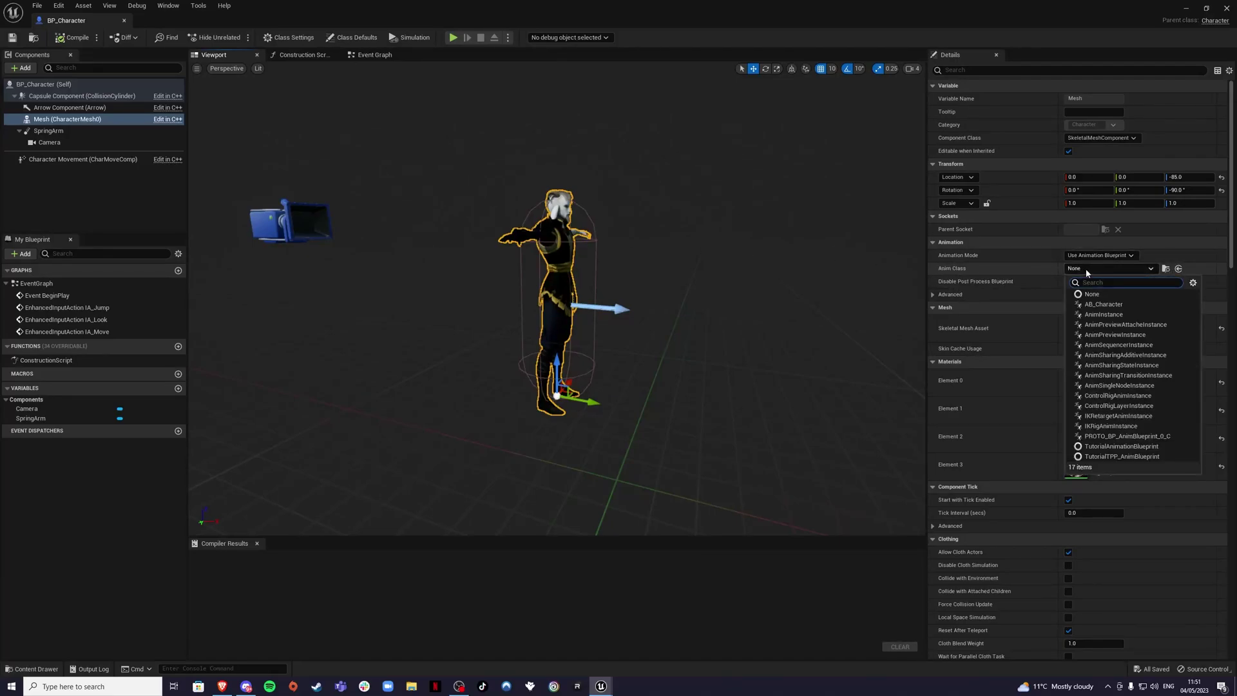
left_click(1101, 304)
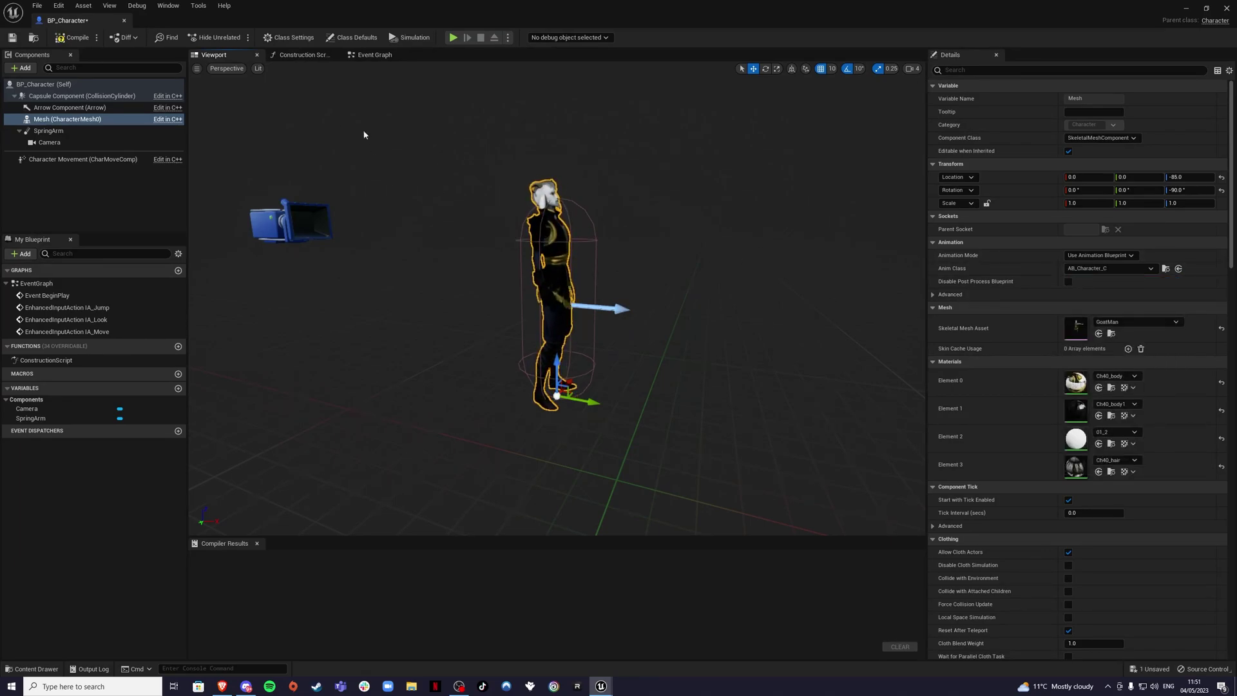
left_click(73, 38)
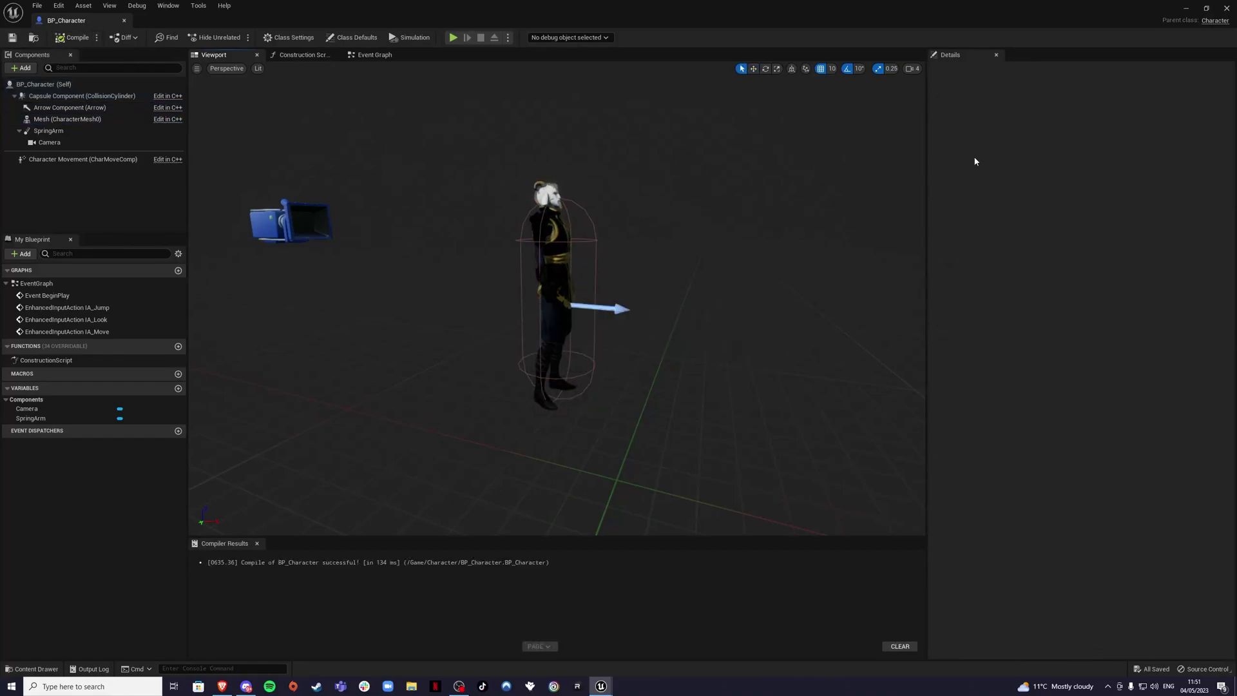
Play the TestWorld level, run the character around in all directions to test its animations, and stop the session
left_click(1190, 10)
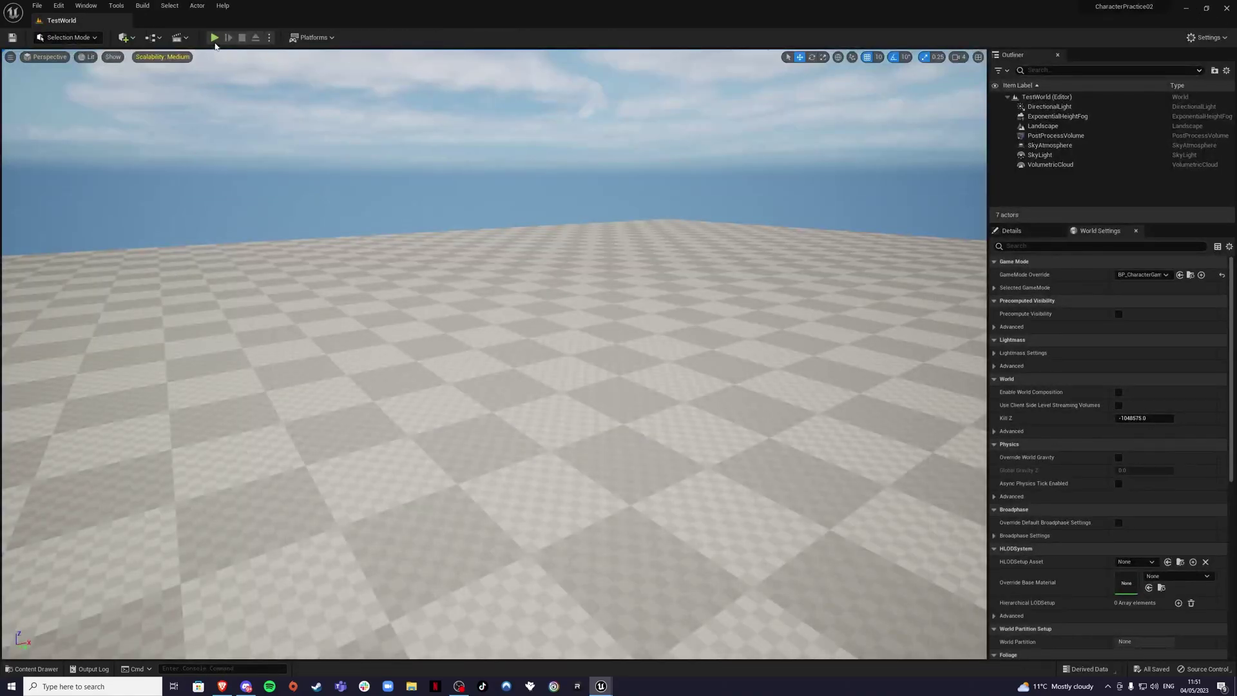
left_click(216, 38)
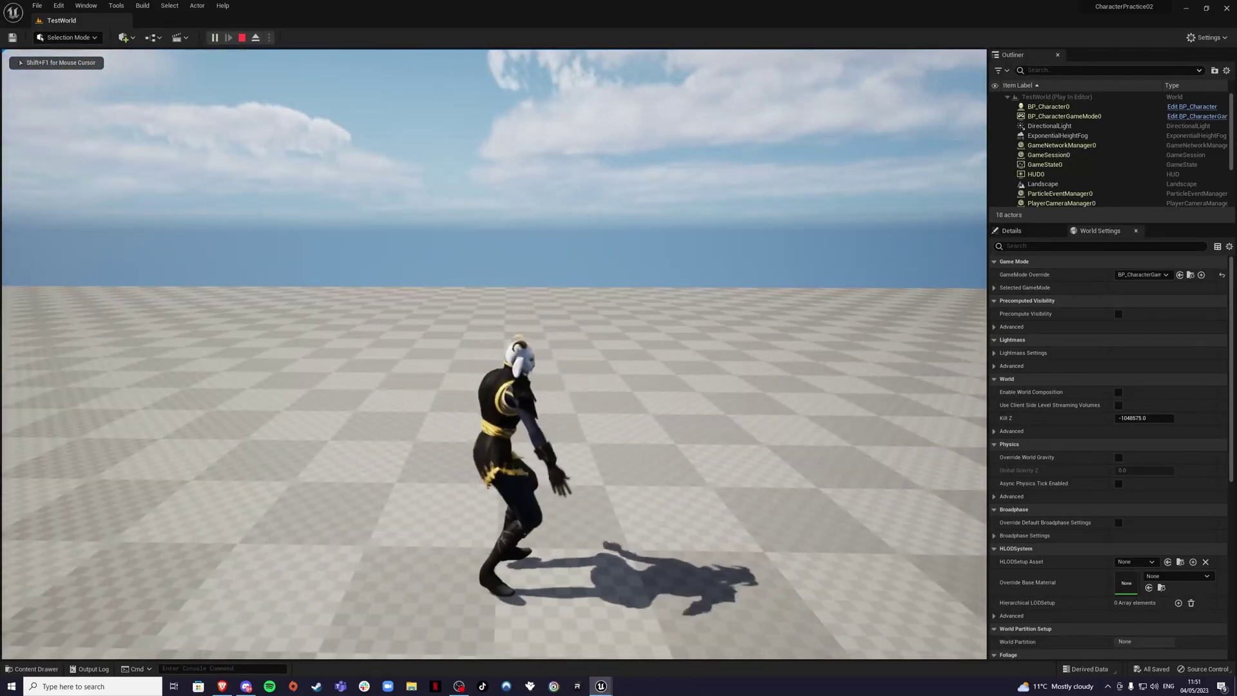
key("a")
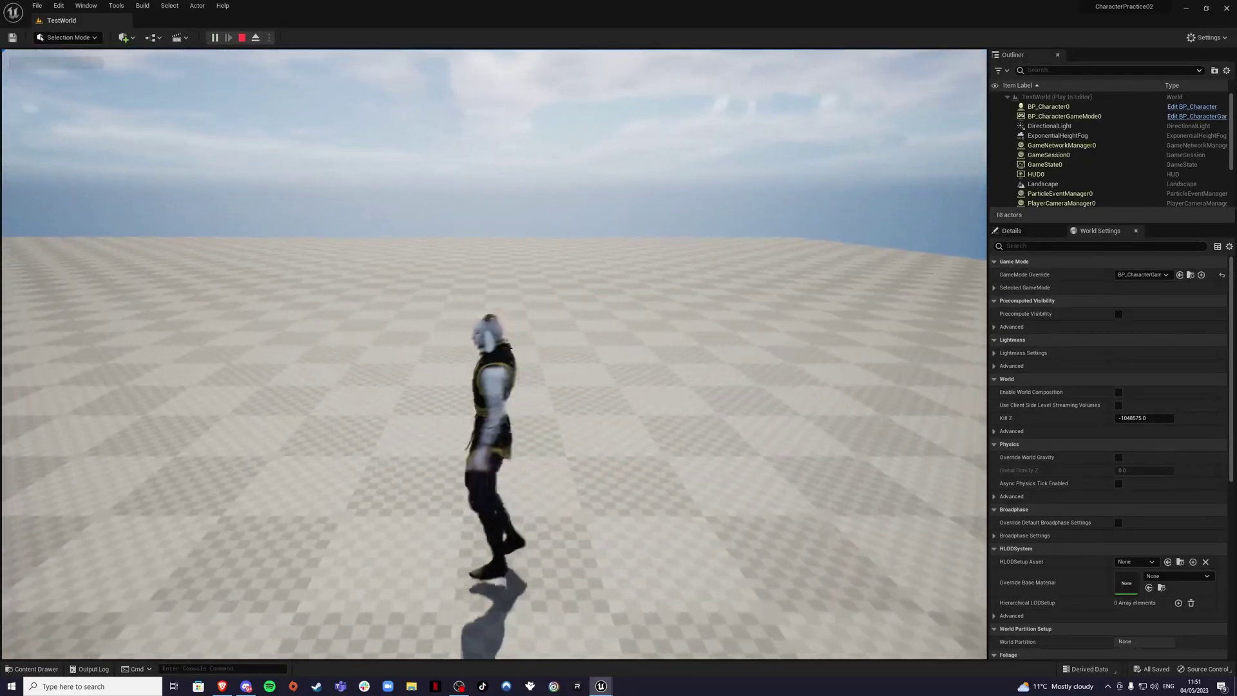
key("w")
key("d")
key("s")
key("a")
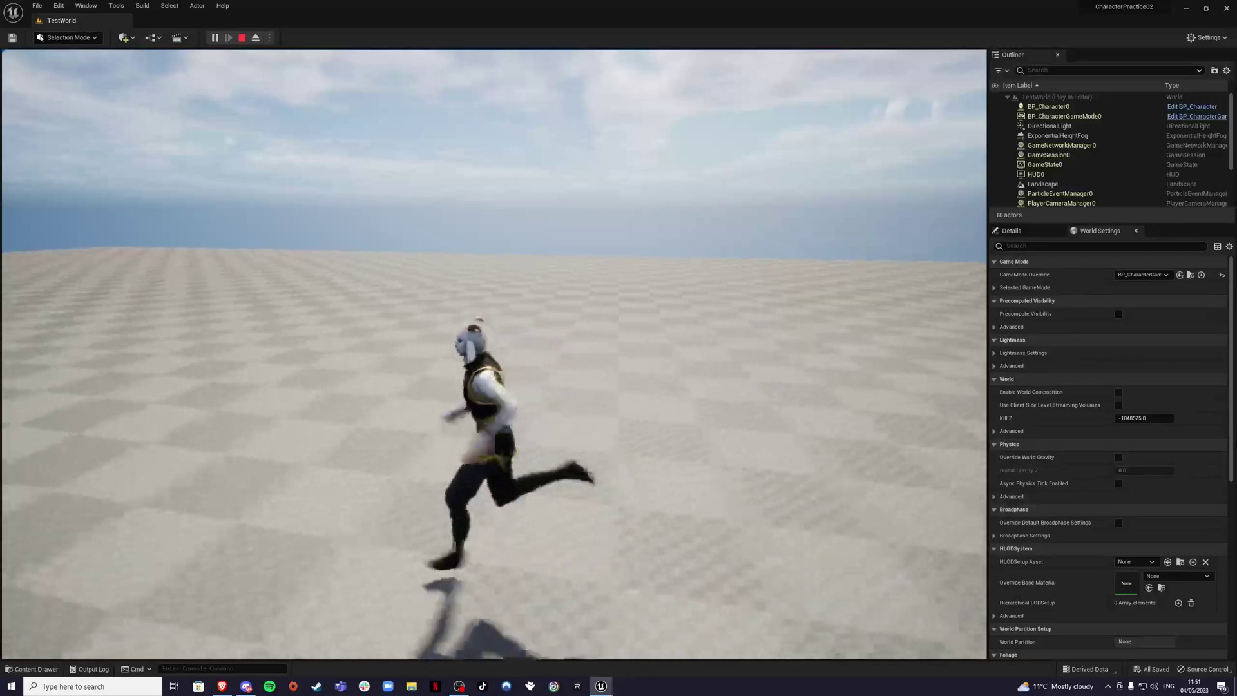
key("Escape")
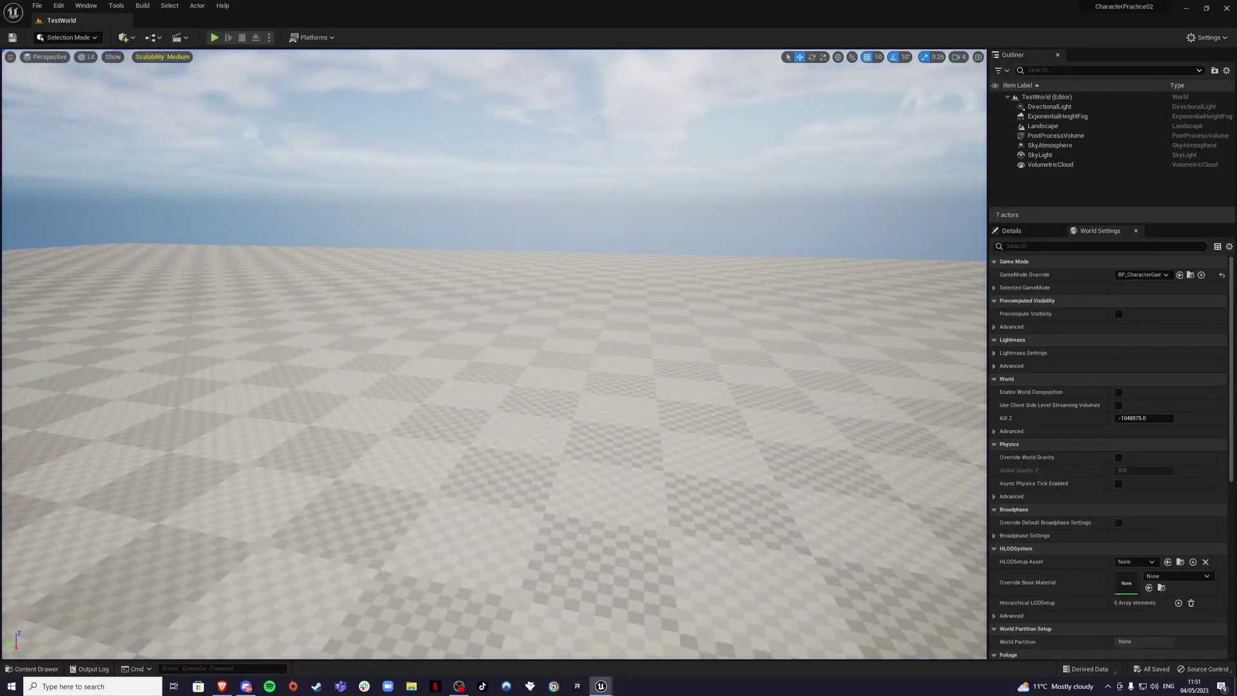
Open the JumpUp animation sequence from the Animations folder and pause its preview playback
left_click(35, 669)
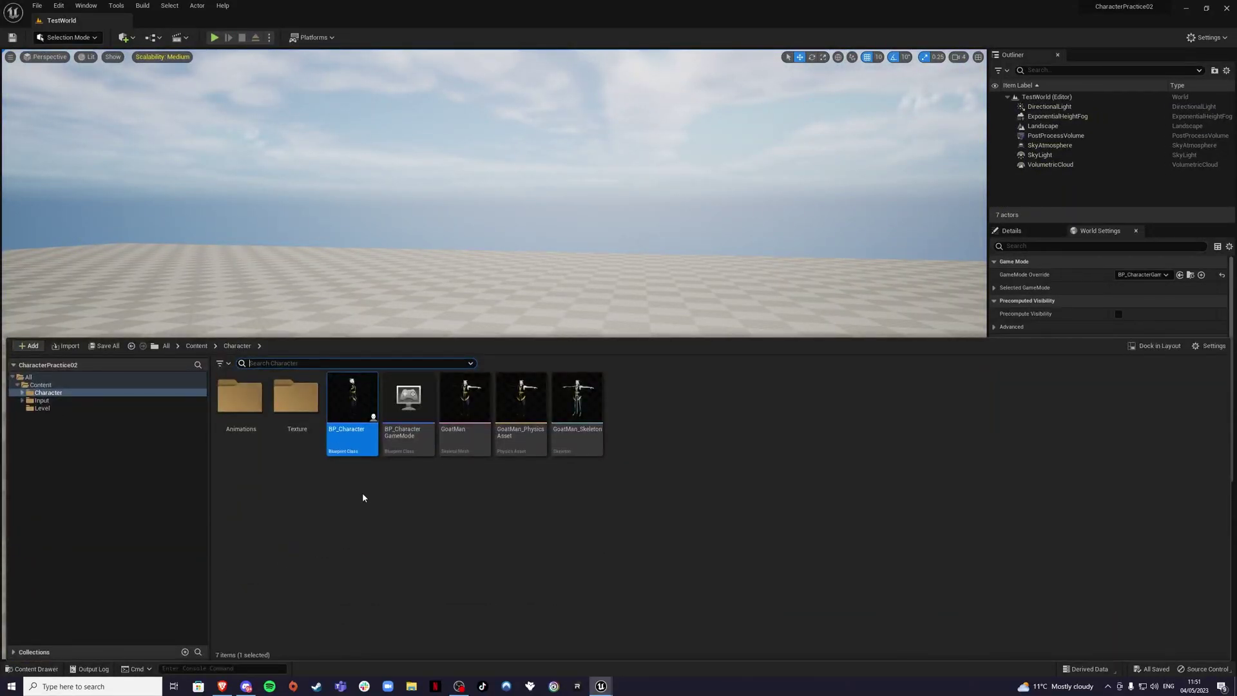
double_click(239, 396)
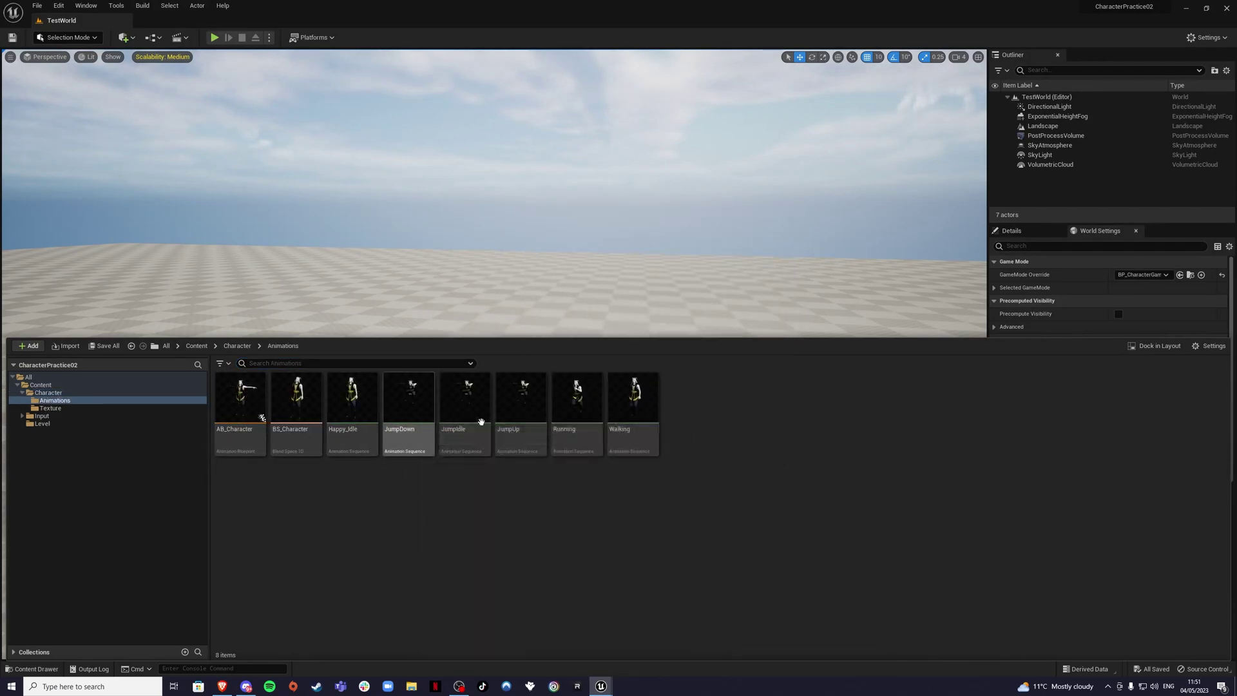
double_click(520, 402)
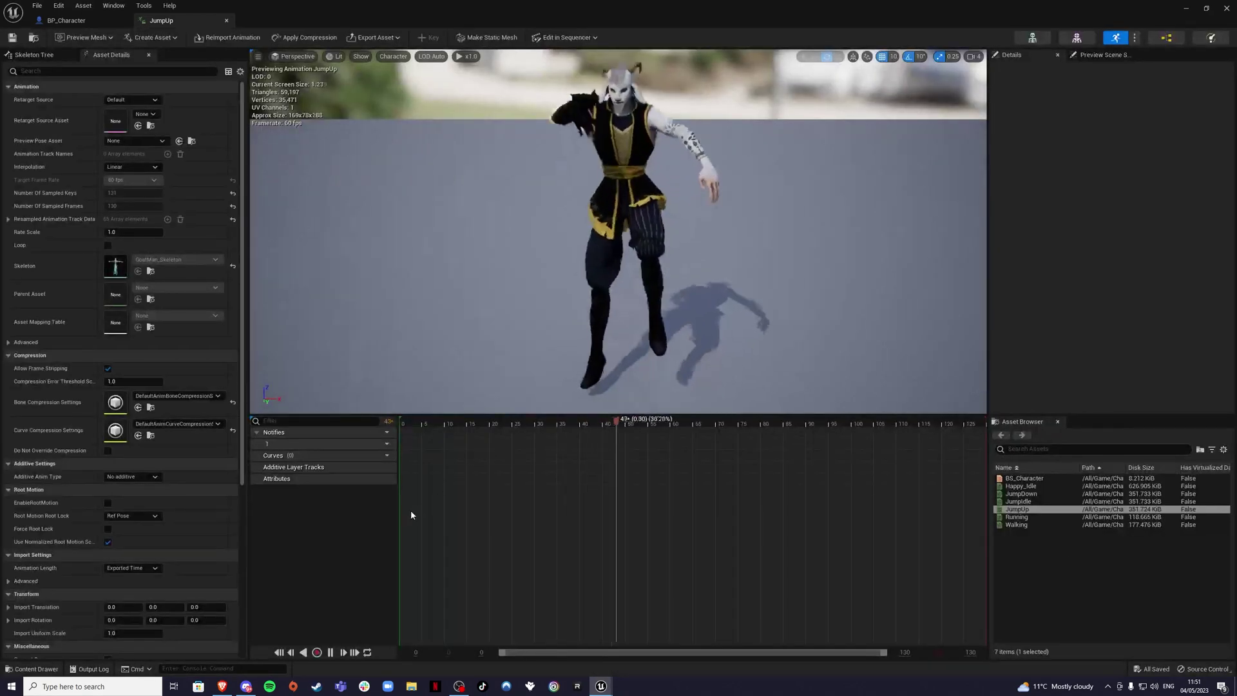
left_click(330, 652)
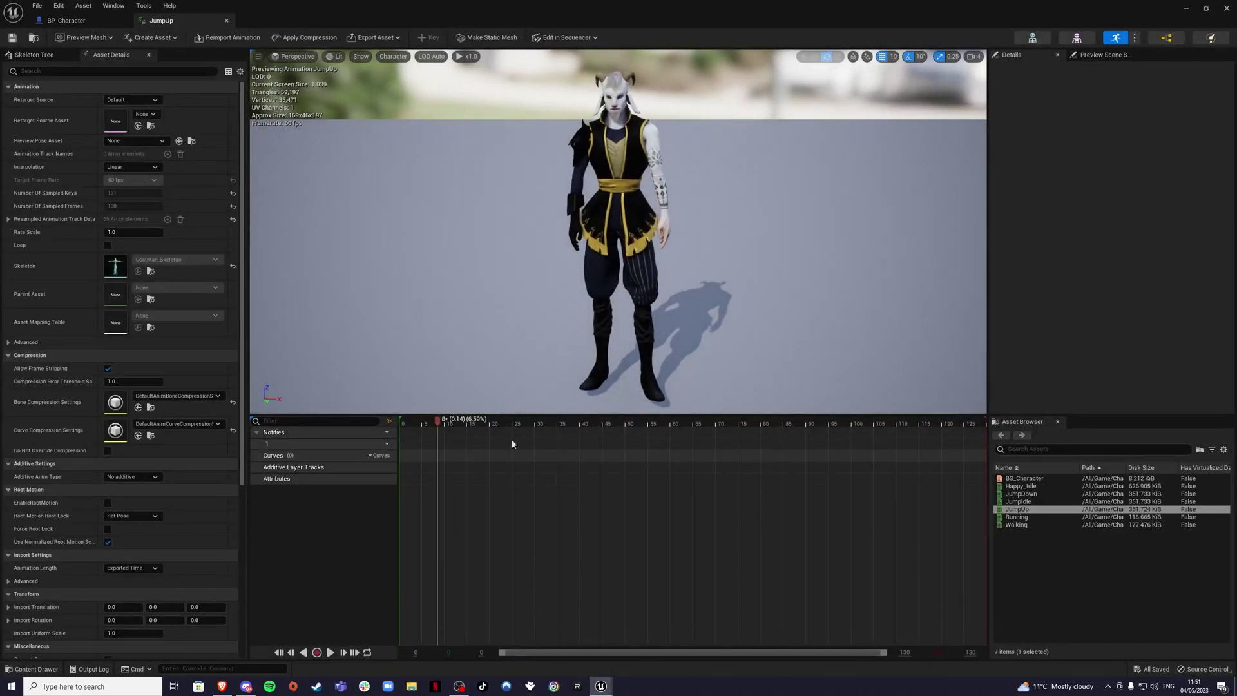
Trim the start of the JumpUp animation by removing frames 0 to 20
left_click_drag(428, 424, 491, 428)
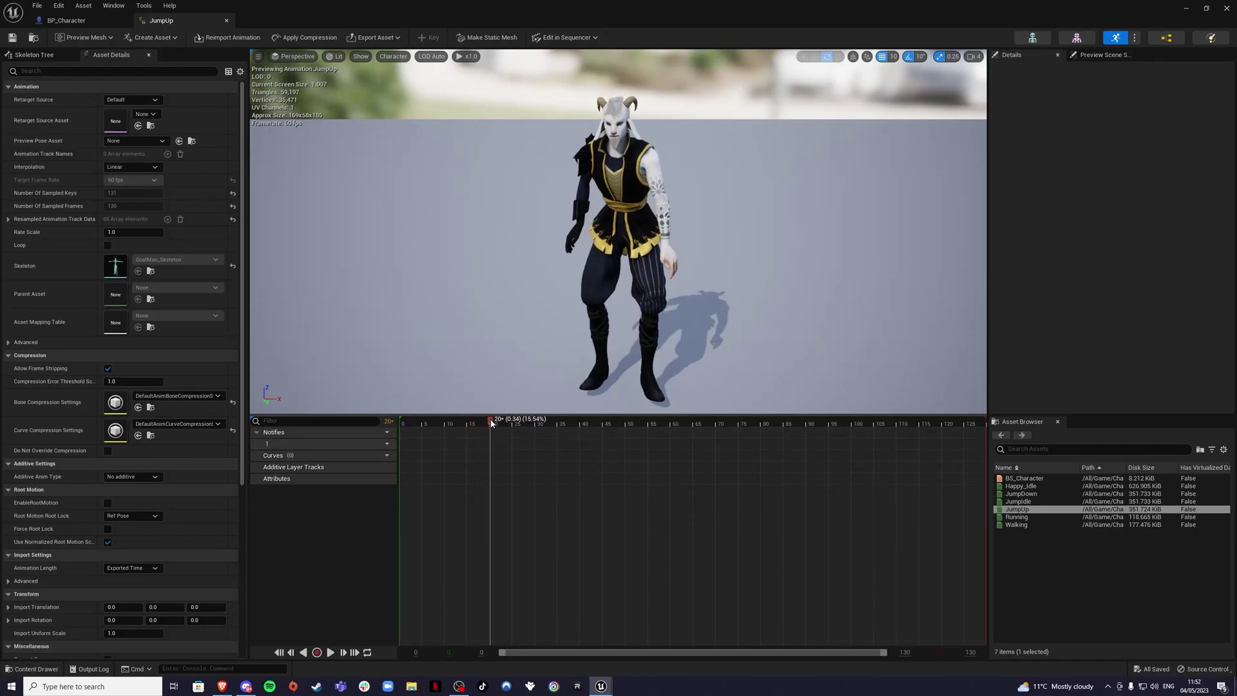
right_click(491, 425)
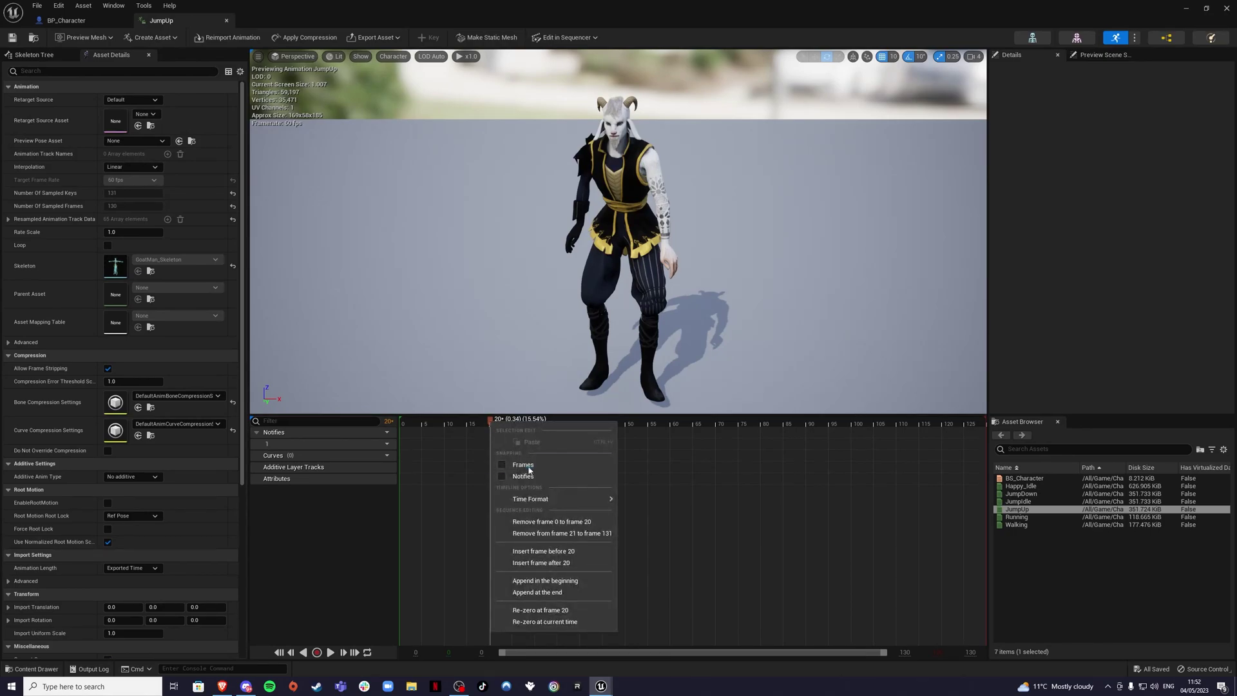
left_click(552, 521)
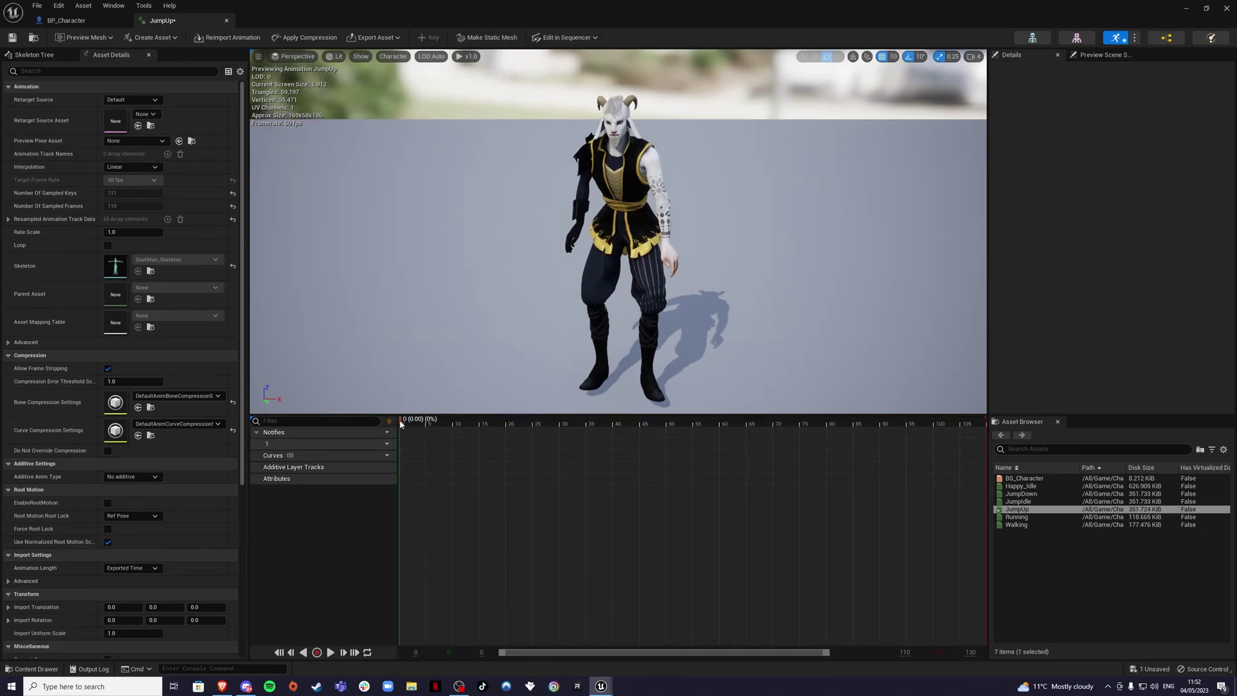
Remove frames 41 to 111 from the end of the JumpUp animation, scrub through the trimmed motion, and save it
left_click_drag(403, 424, 614, 423)
right_click(614, 423)
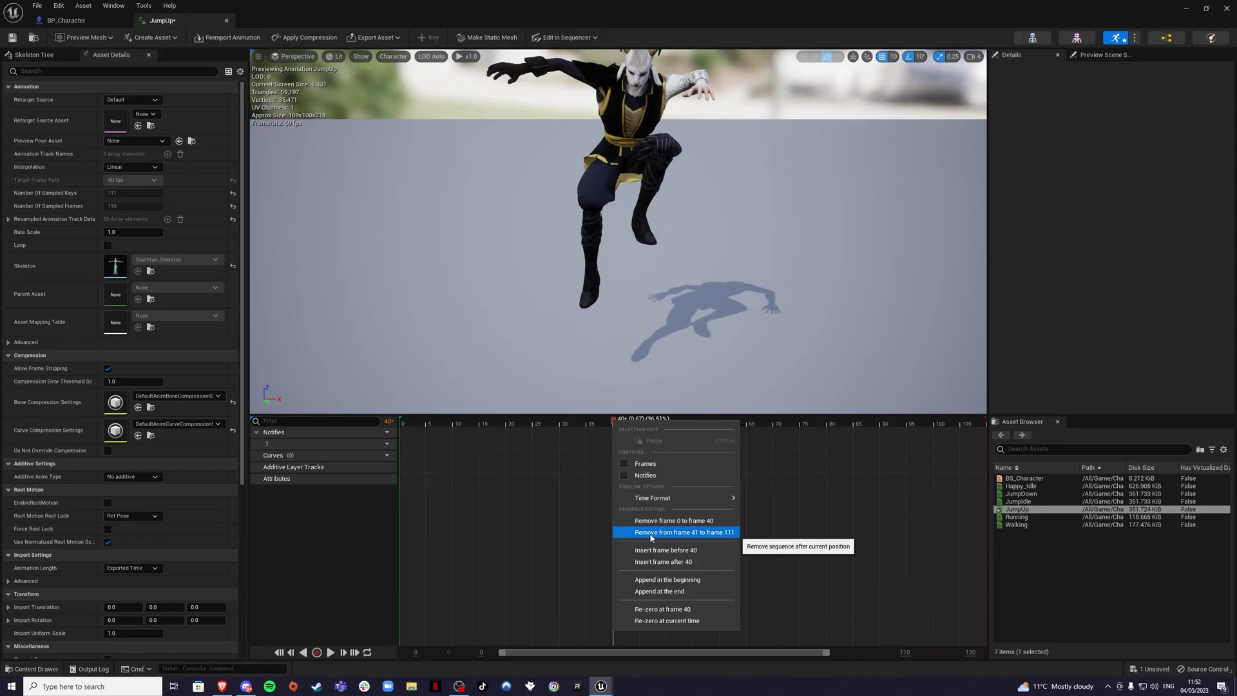
left_click(695, 533)
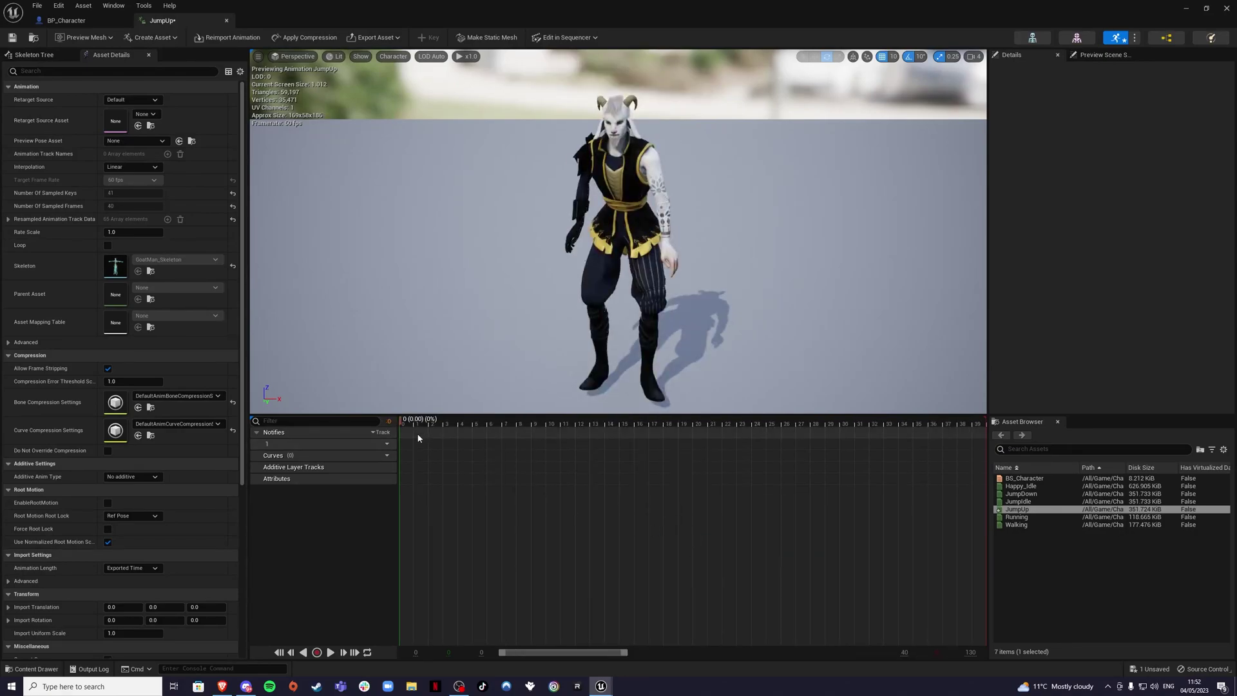
left_click_drag(540, 427, 402, 439)
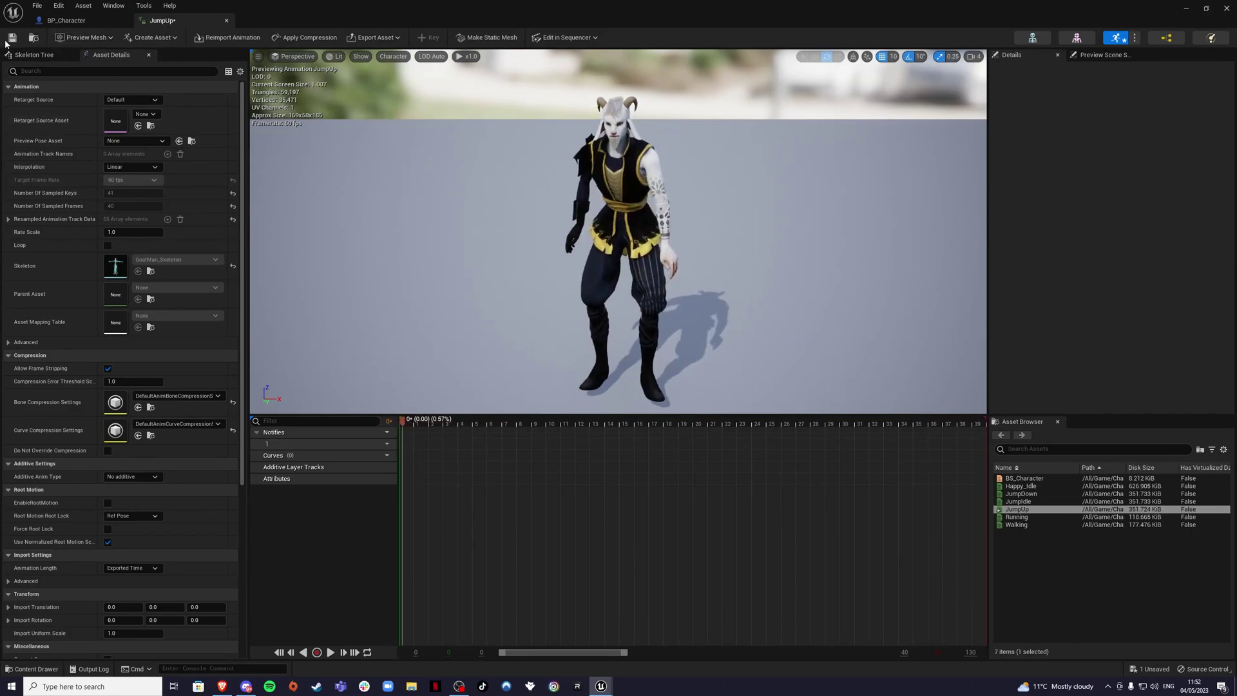
Open the JumpIdle animation sequence from the Animations folder and play its preview
left_click(56, 666)
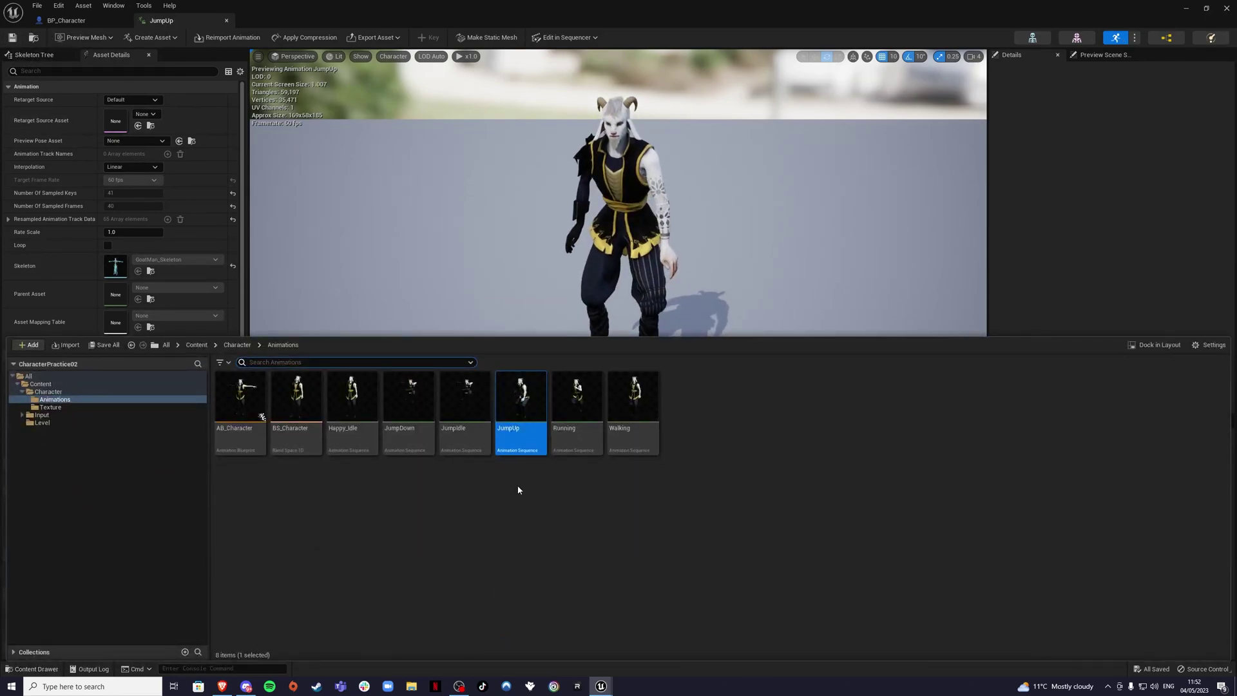
left_click(458, 401)
double_click(457, 402)
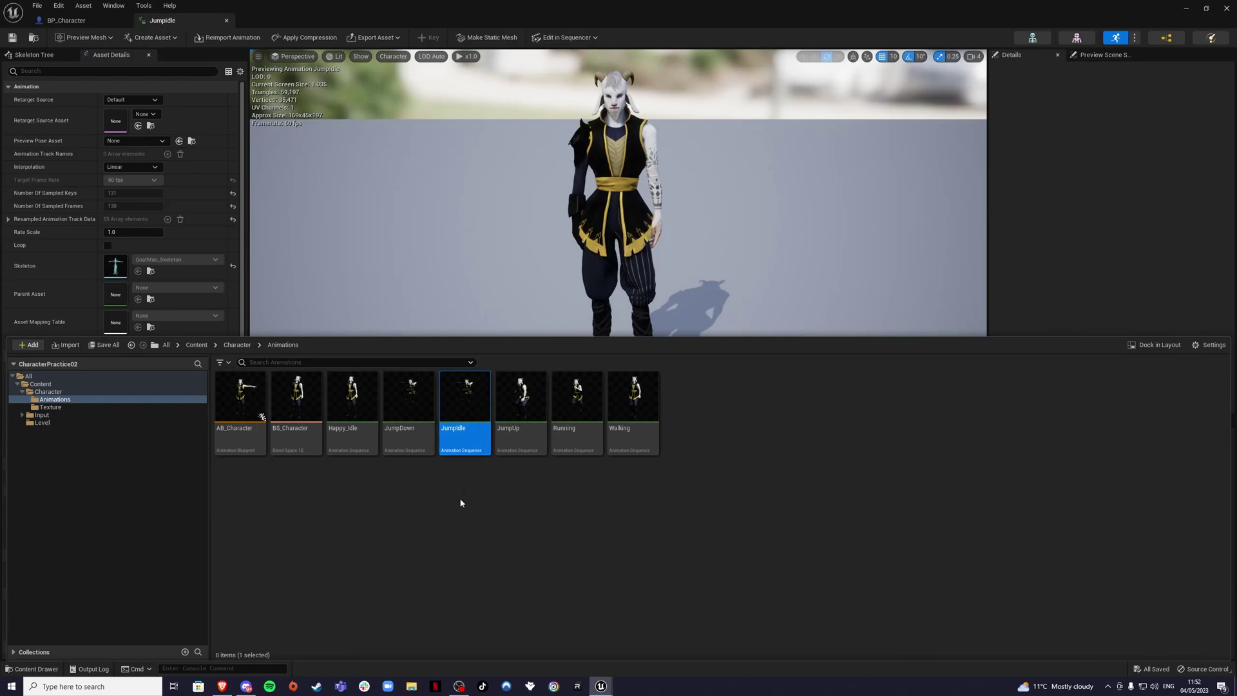
left_click(478, 459)
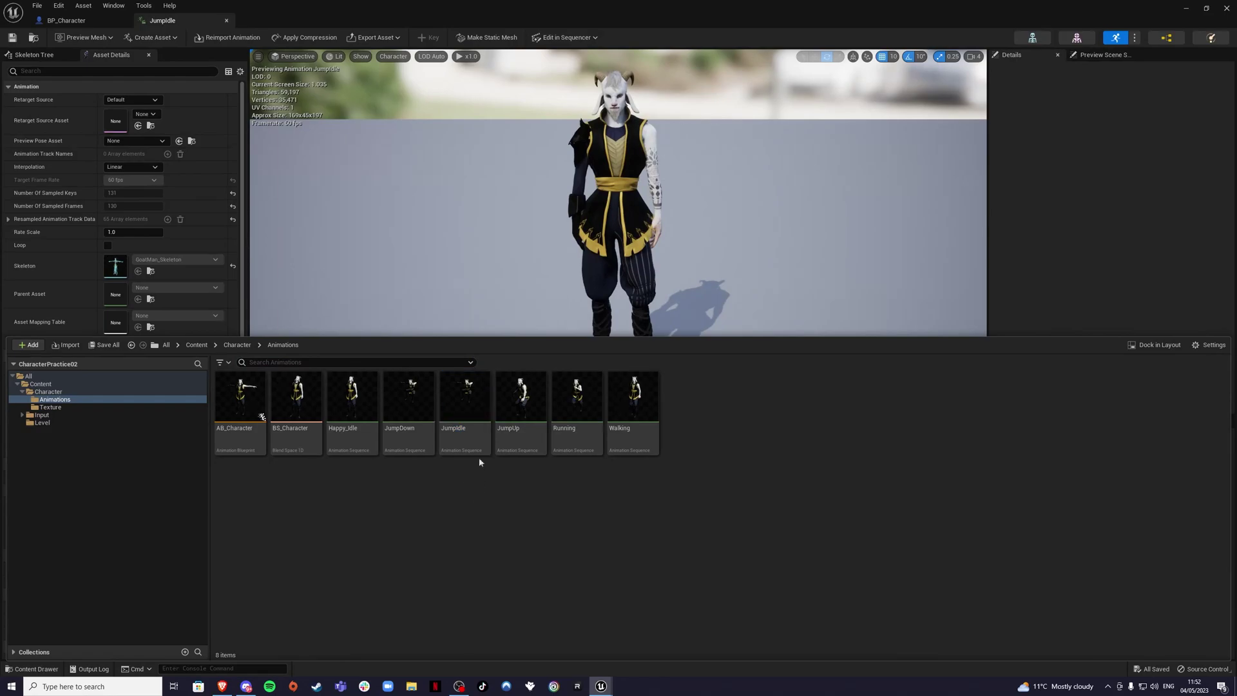
left_click(464, 411)
left_click(502, 291)
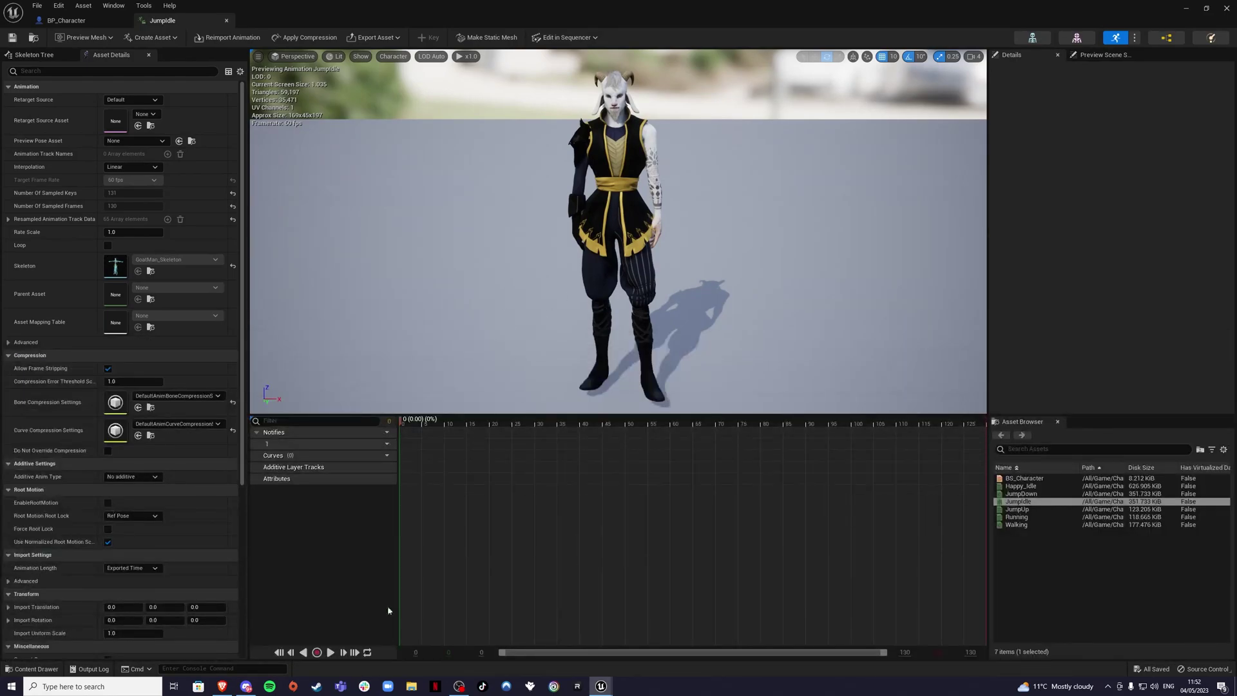
left_click(330, 652)
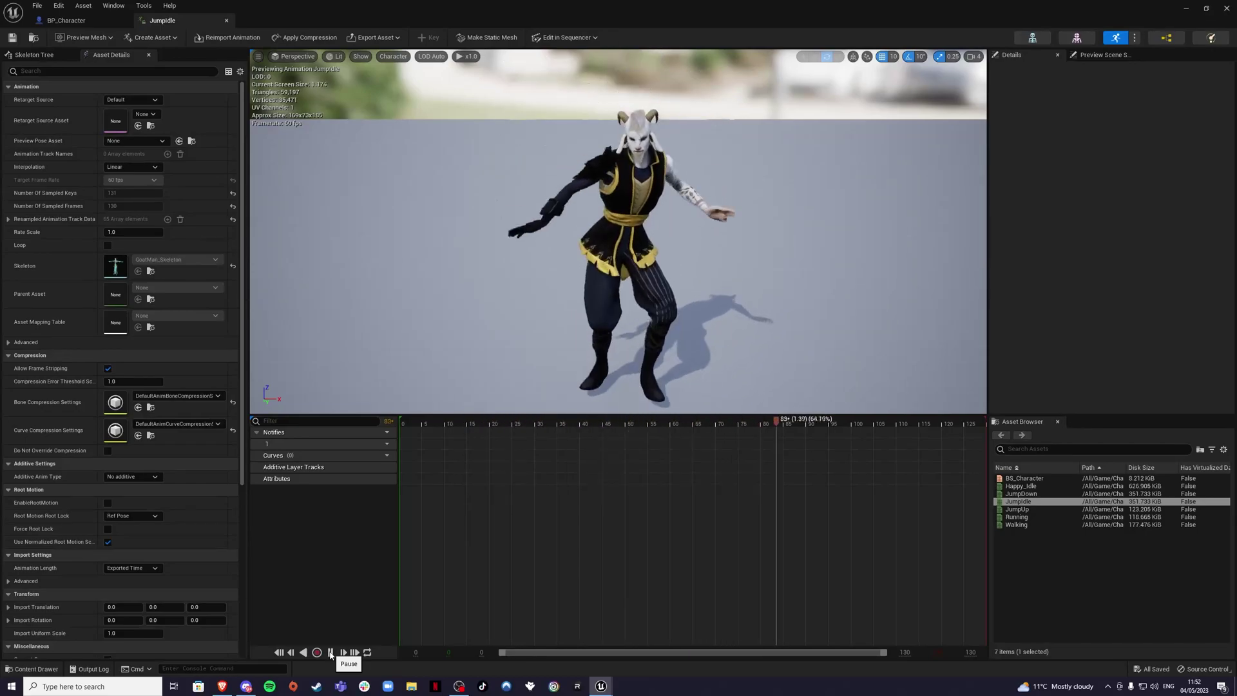
Trim the start of the JumpIdle animation by removing frames 0 to 39
left_click_drag(882, 419, 580, 431)
right_click(579, 421)
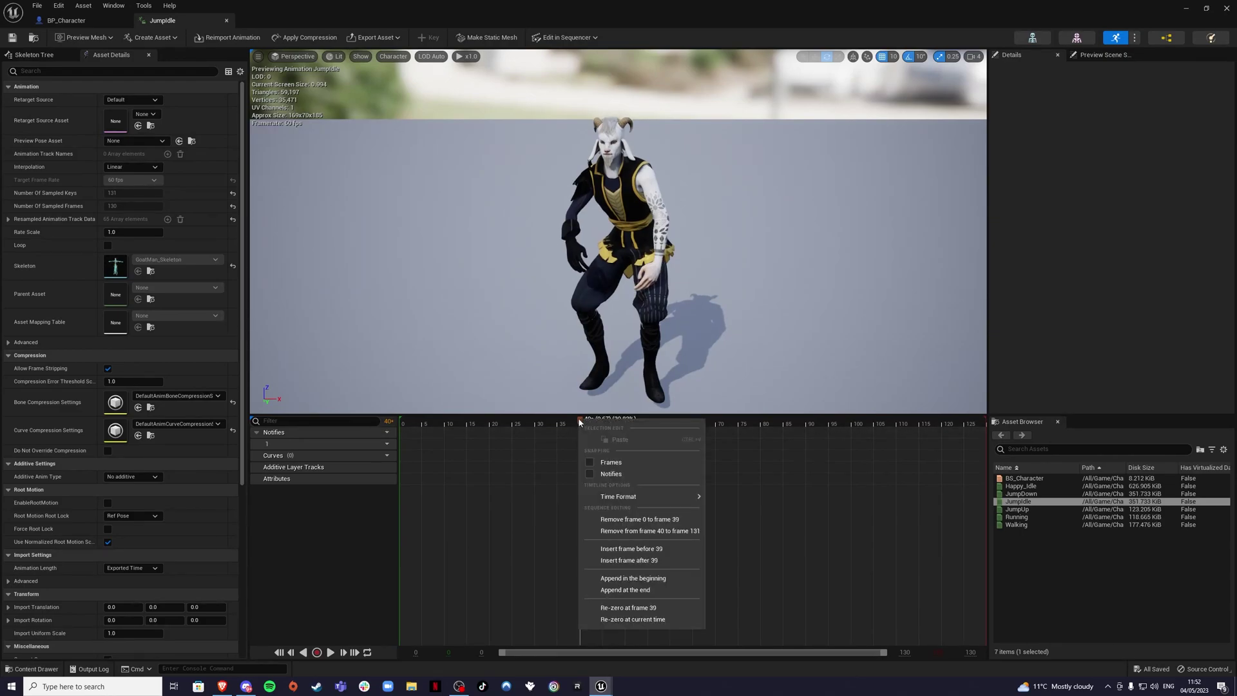
left_click(640, 521)
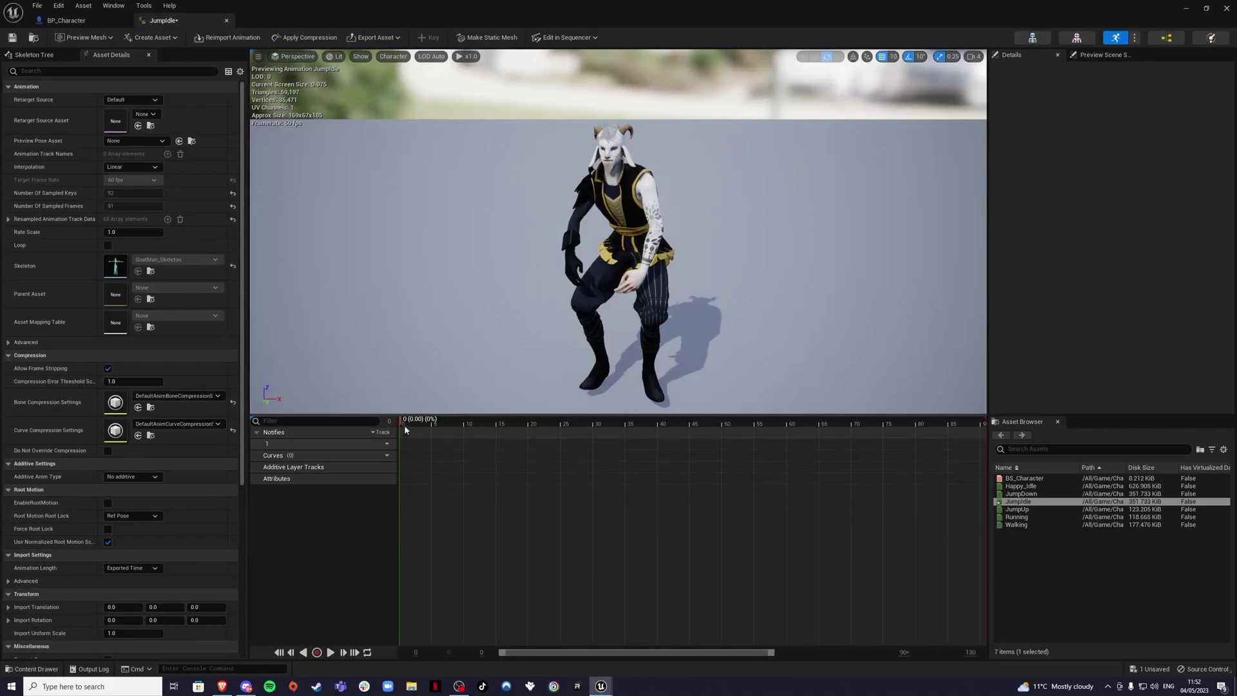
left_click_drag(404, 420, 399, 422)
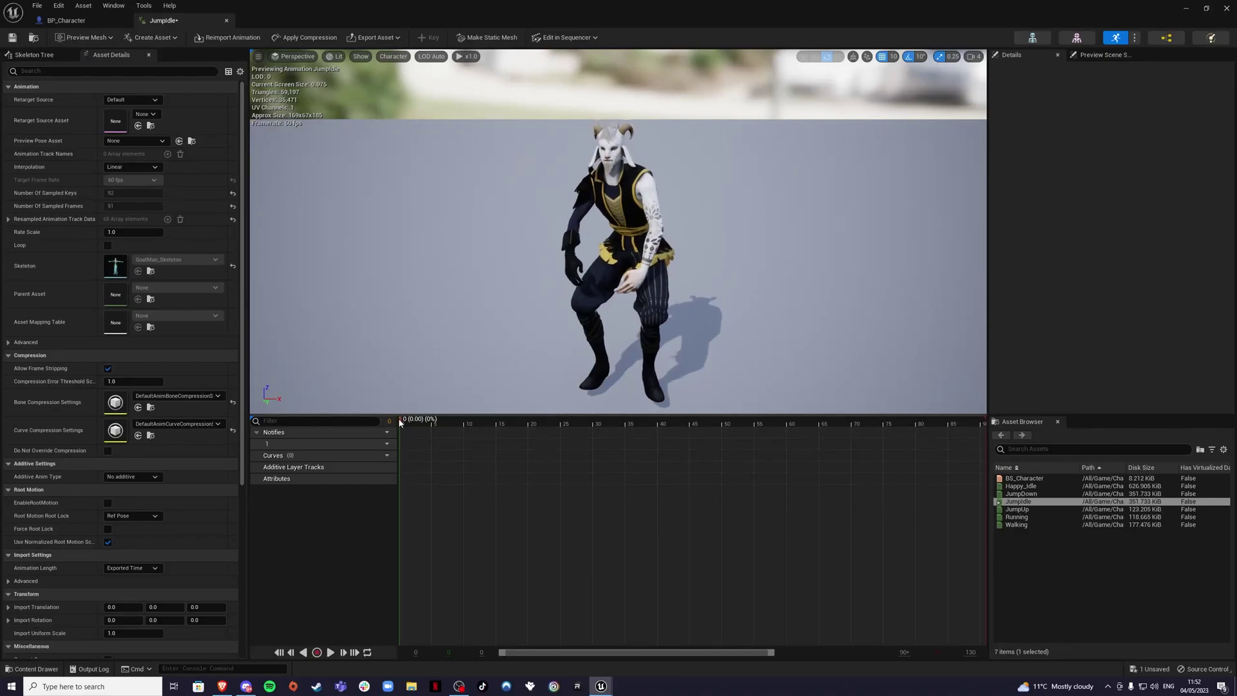
Trim the start of the JumpIdle animation further by removing everything up to about frame 24
right_click(401, 422)
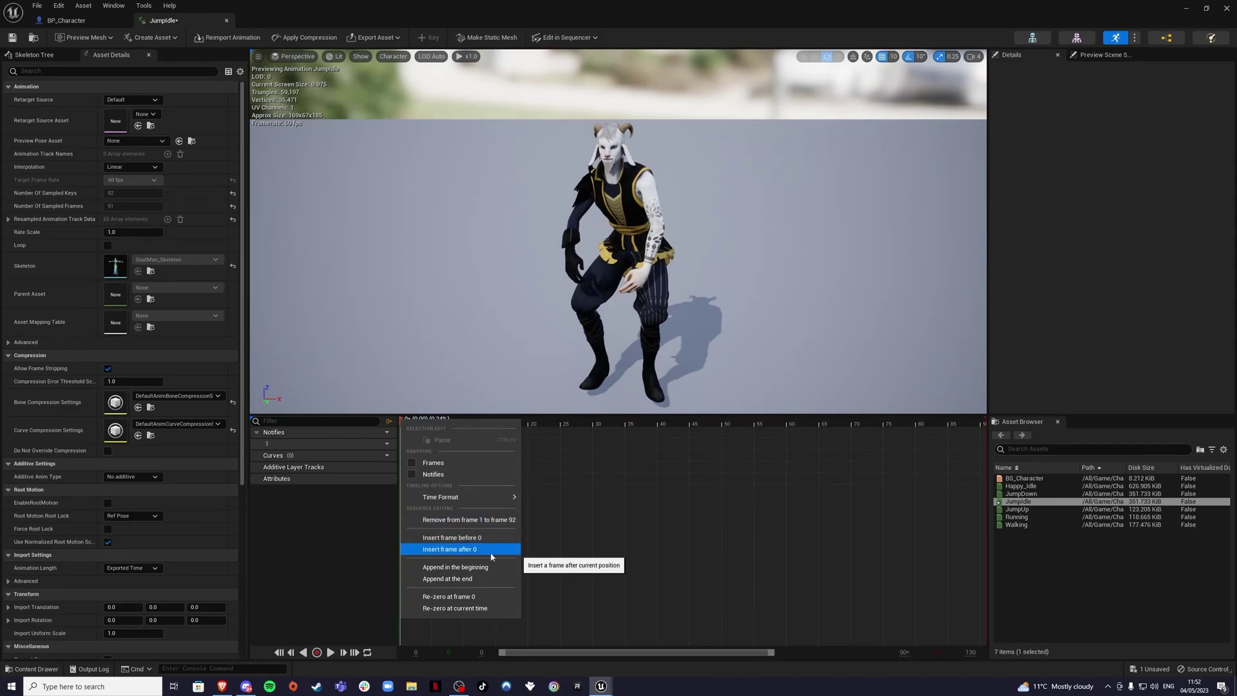
left_click(454, 521)
left_click_drag(393, 425, 552, 423)
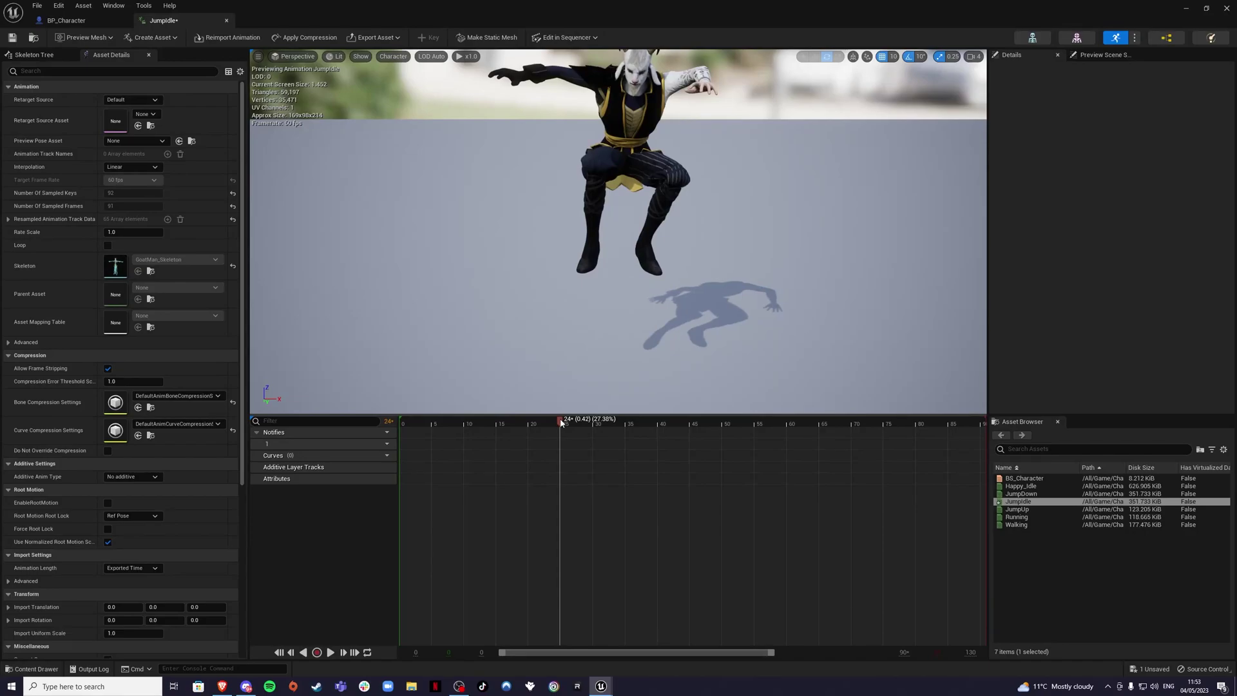
right_click(560, 421)
left_click(631, 517)
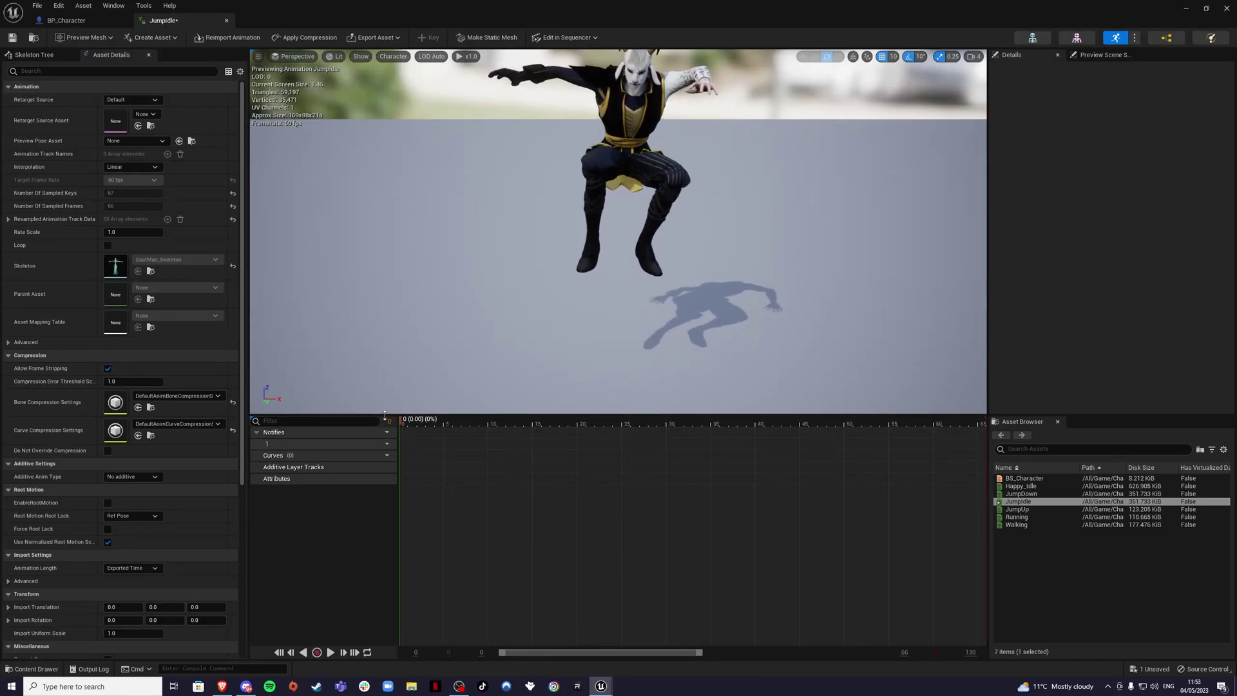
Remove frames 15 to 67 from the end of the JumpIdle animation, play the trimmed motion, and save it
left_click_drag(403, 420, 508, 422)
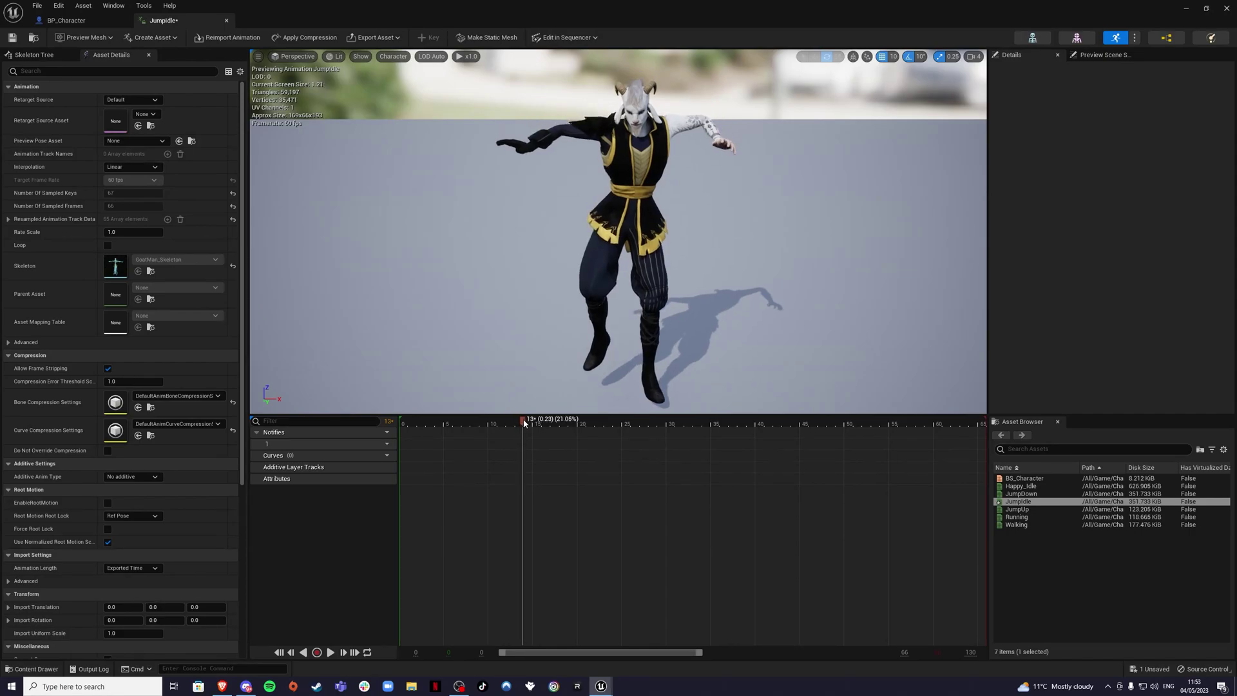
right_click(523, 422)
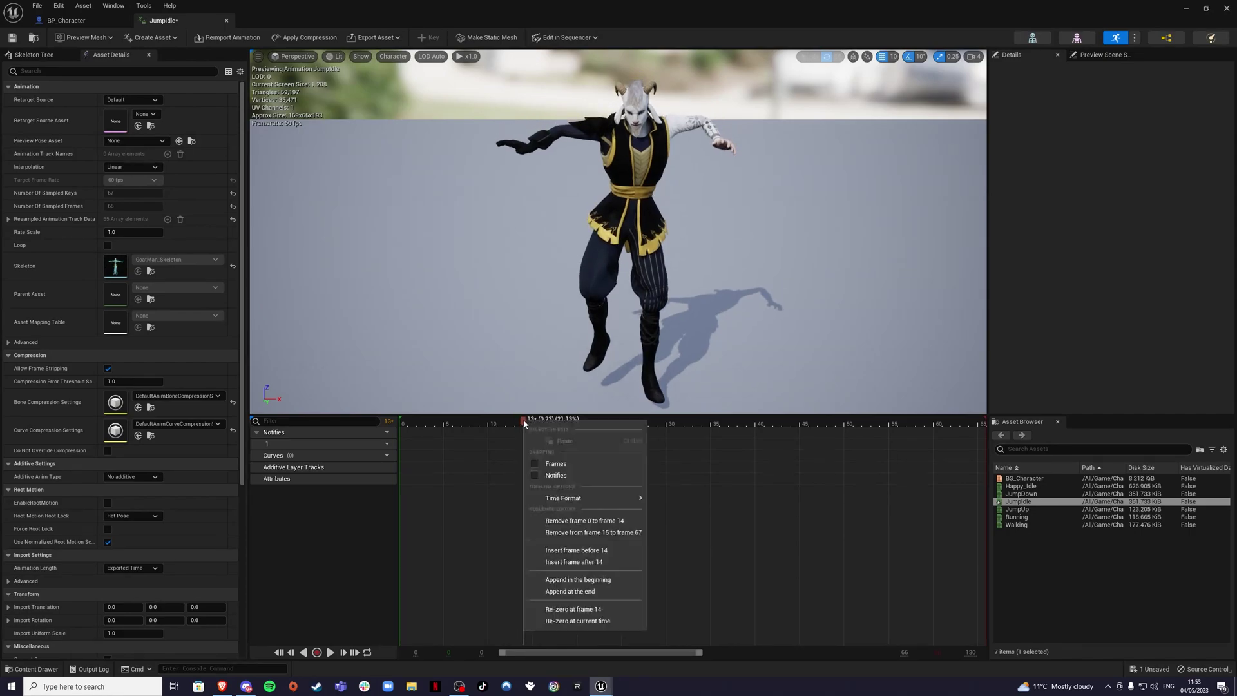
left_click(575, 532)
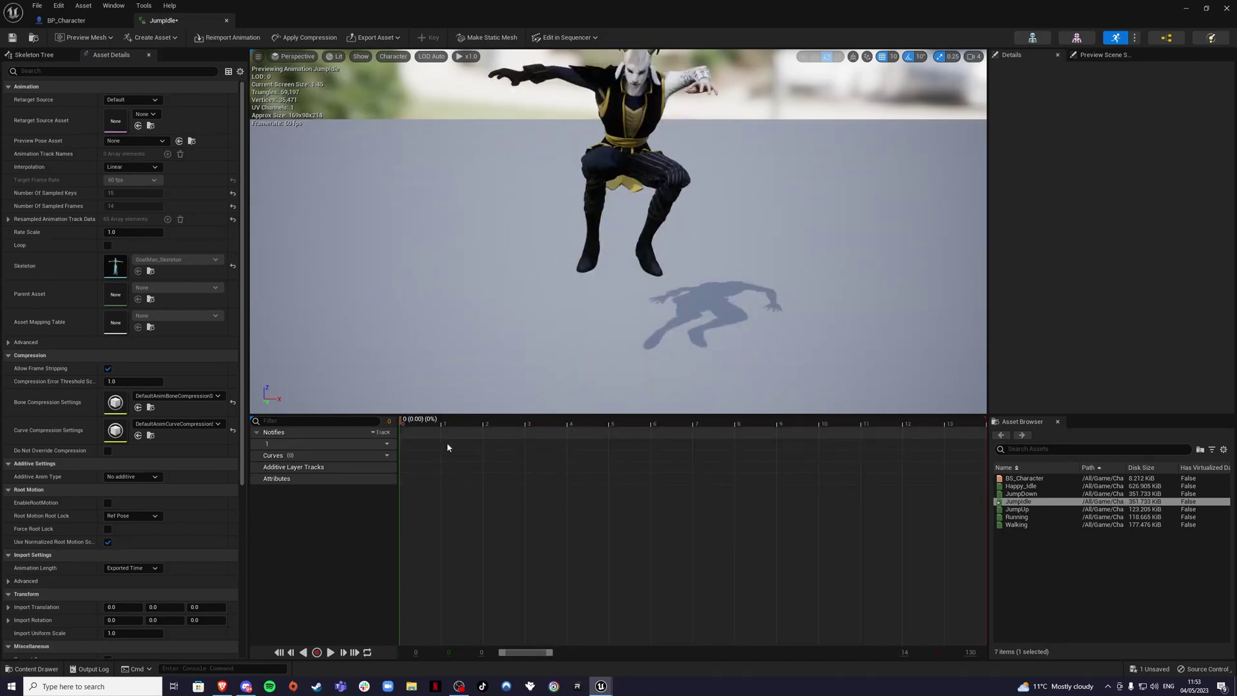
left_click(330, 653)
key("ctrl+s")
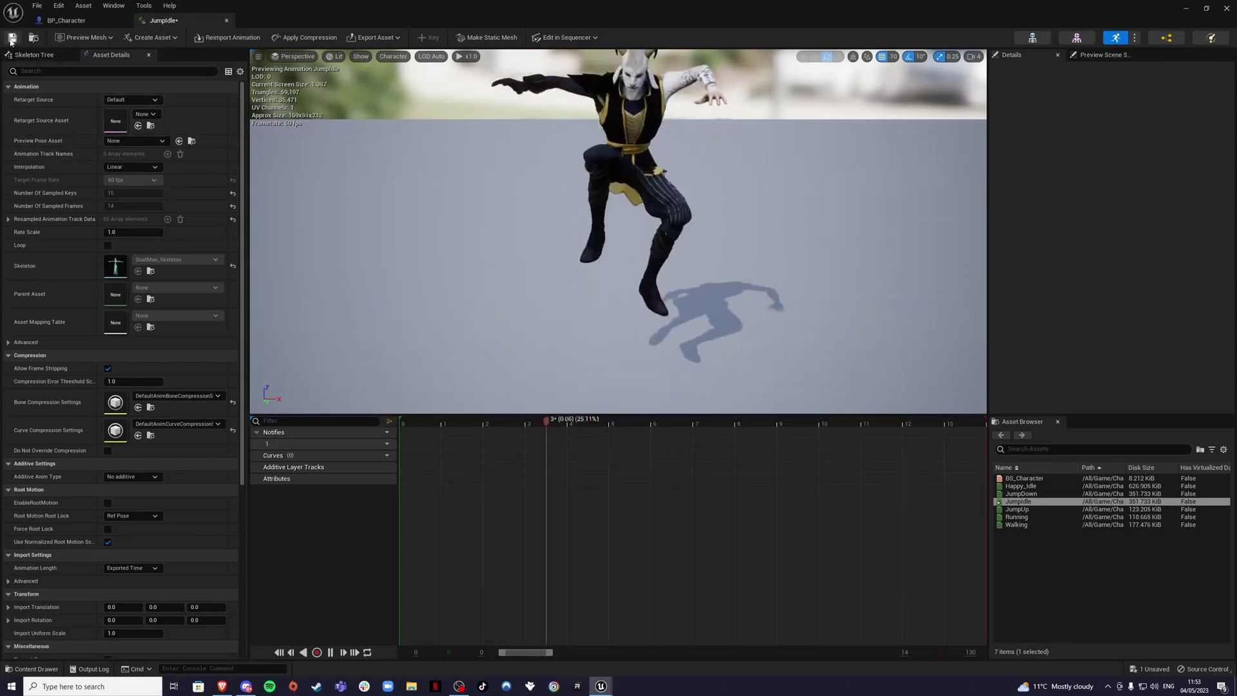
Open the JumpDown animation sequence from the Animations folder and remove its opening frames up to about frame 75
left_click(33, 669)
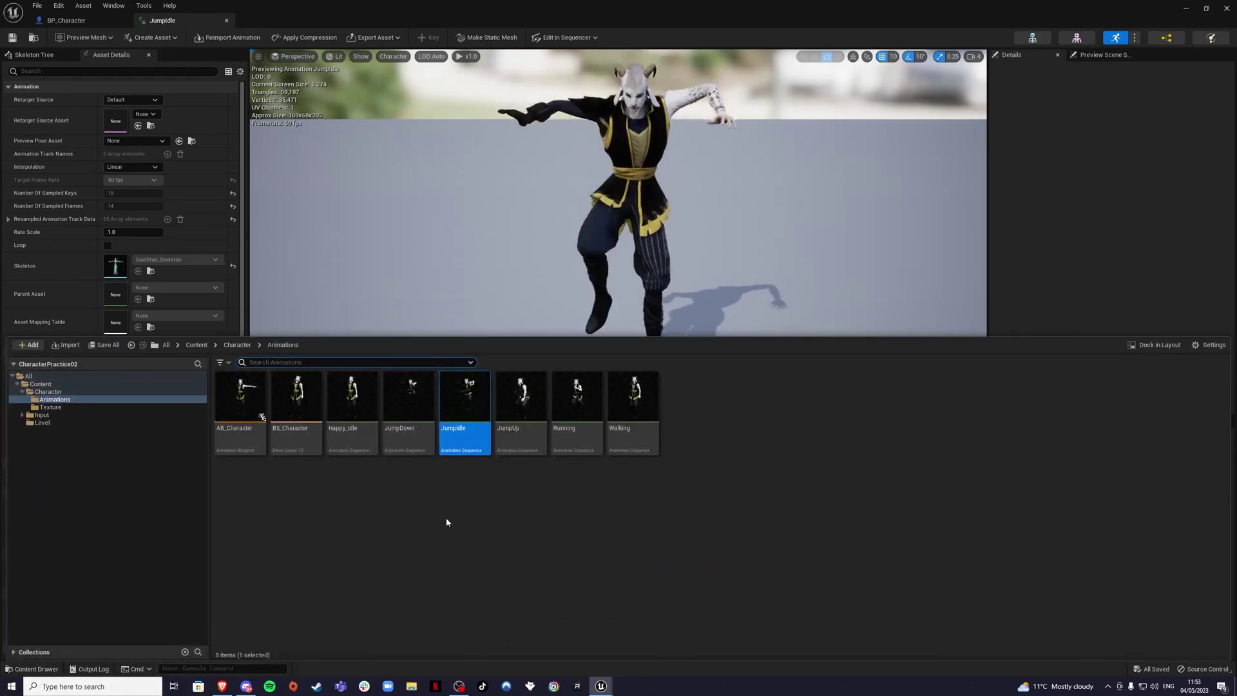
double_click(405, 413)
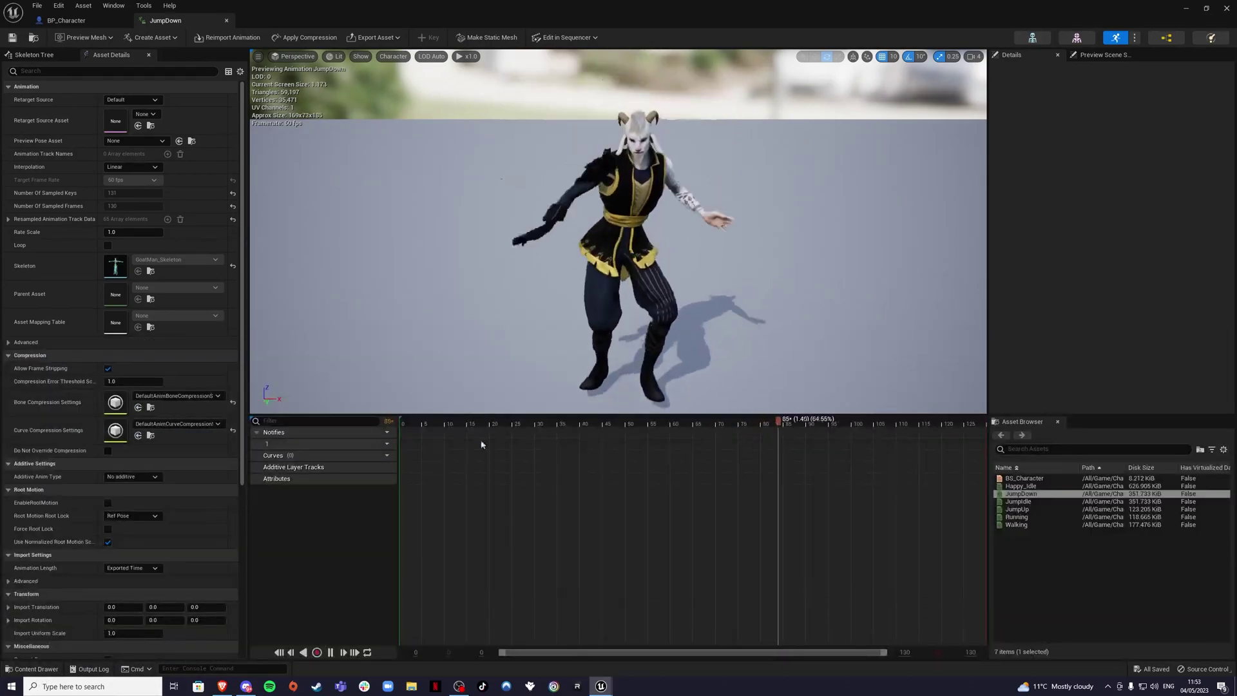
left_click(330, 652)
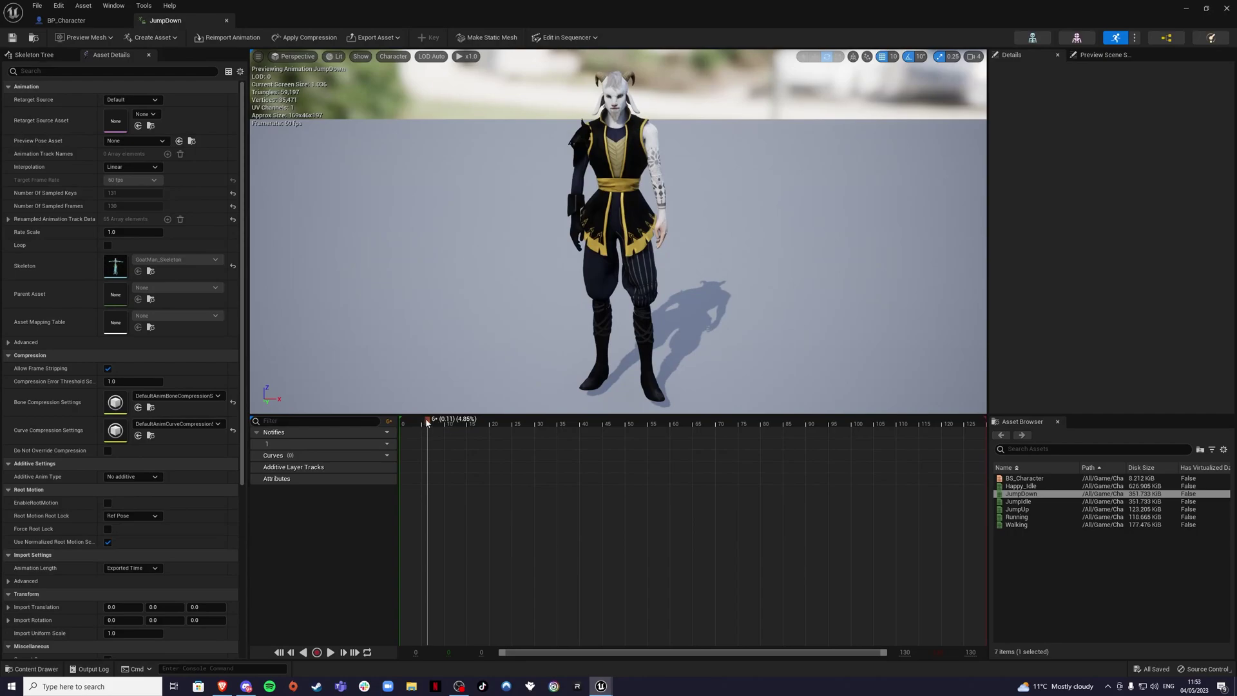
left_click_drag(450, 420, 739, 422)
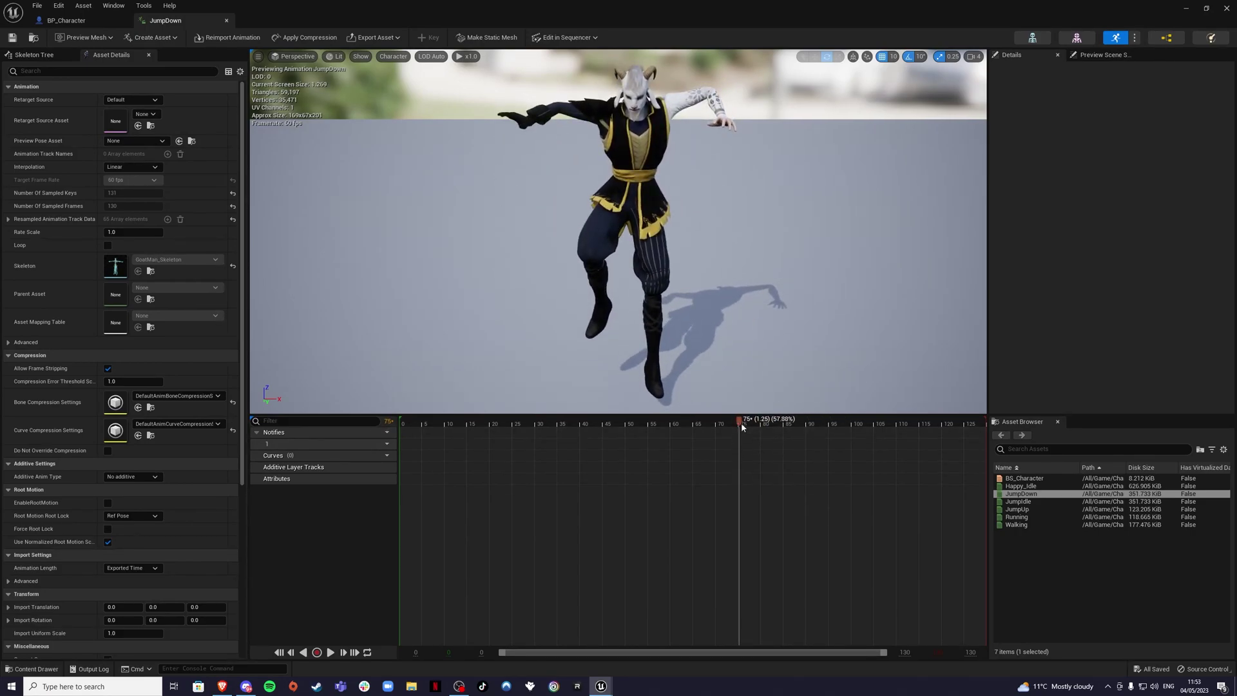
right_click(741, 422)
left_click(798, 521)
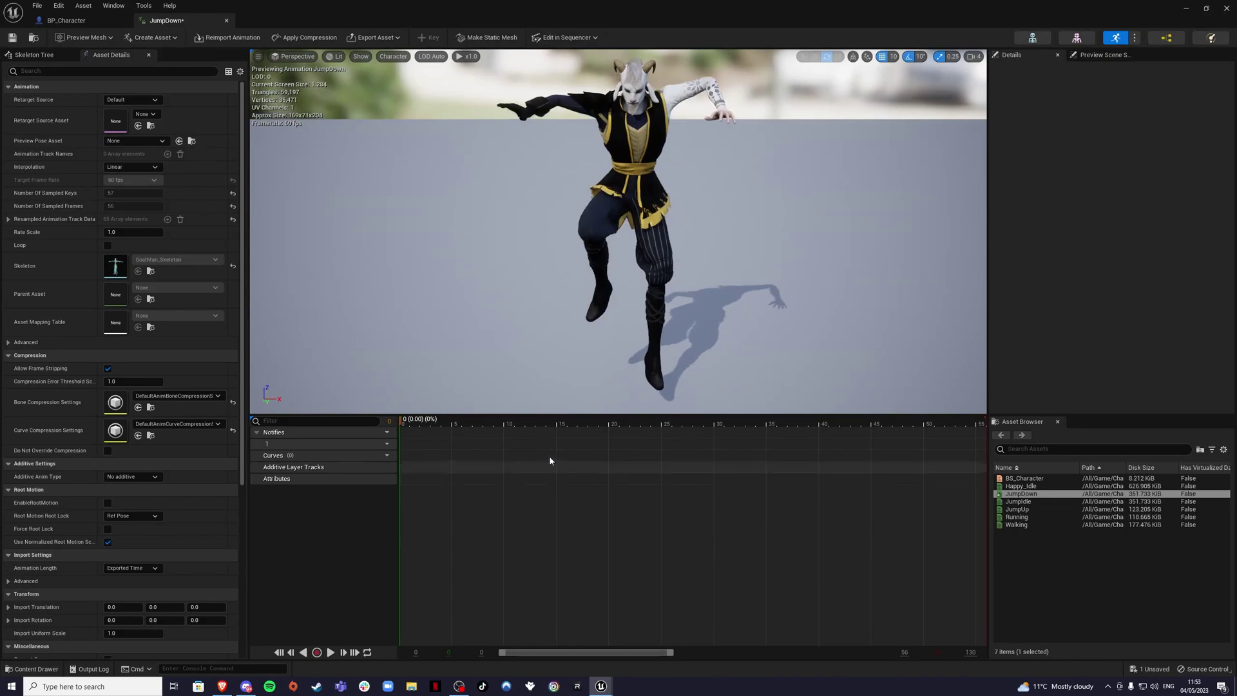
Remove frames 13 to 57 from the end of the JumpDown animation, play the result, then save and close it
left_click_drag(409, 423, 674, 437)
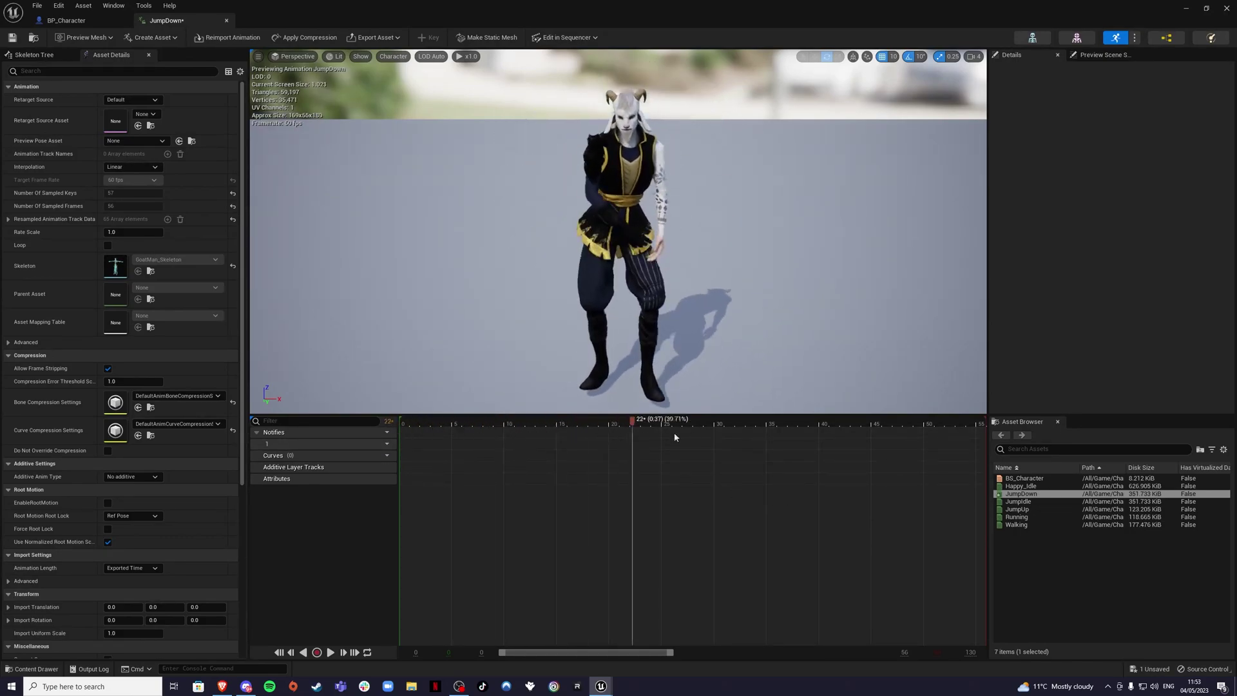
left_click_drag(965, 444, 521, 423)
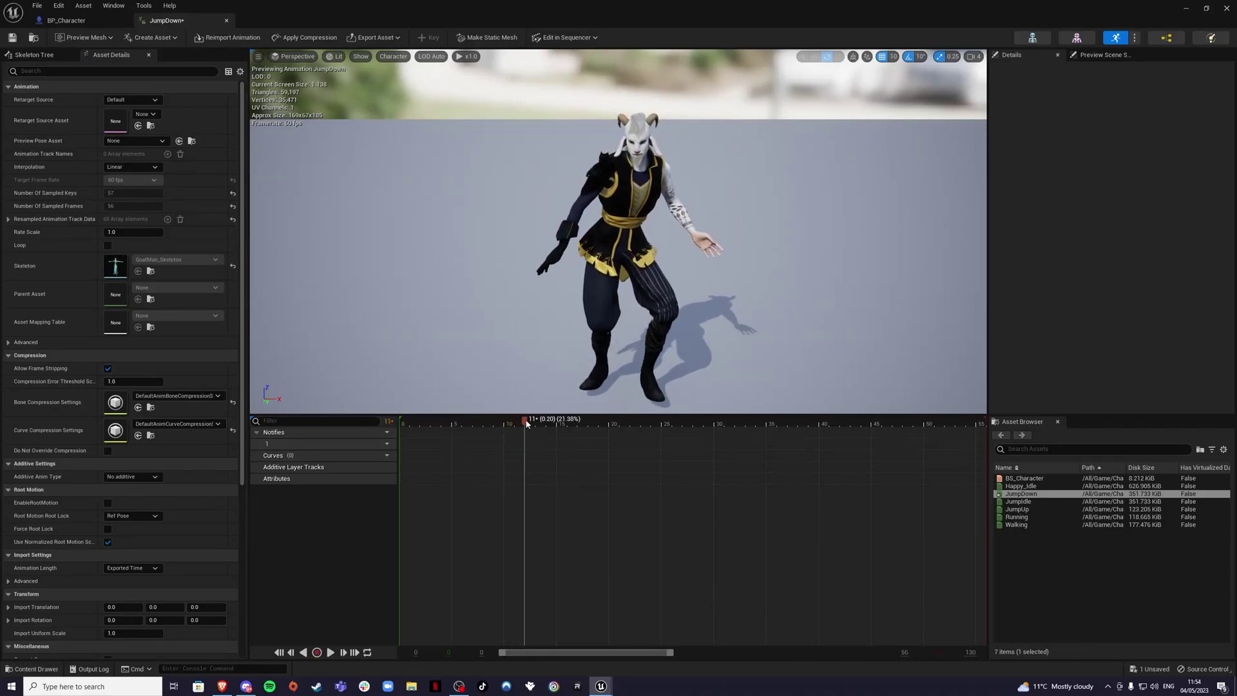
right_click(525, 423)
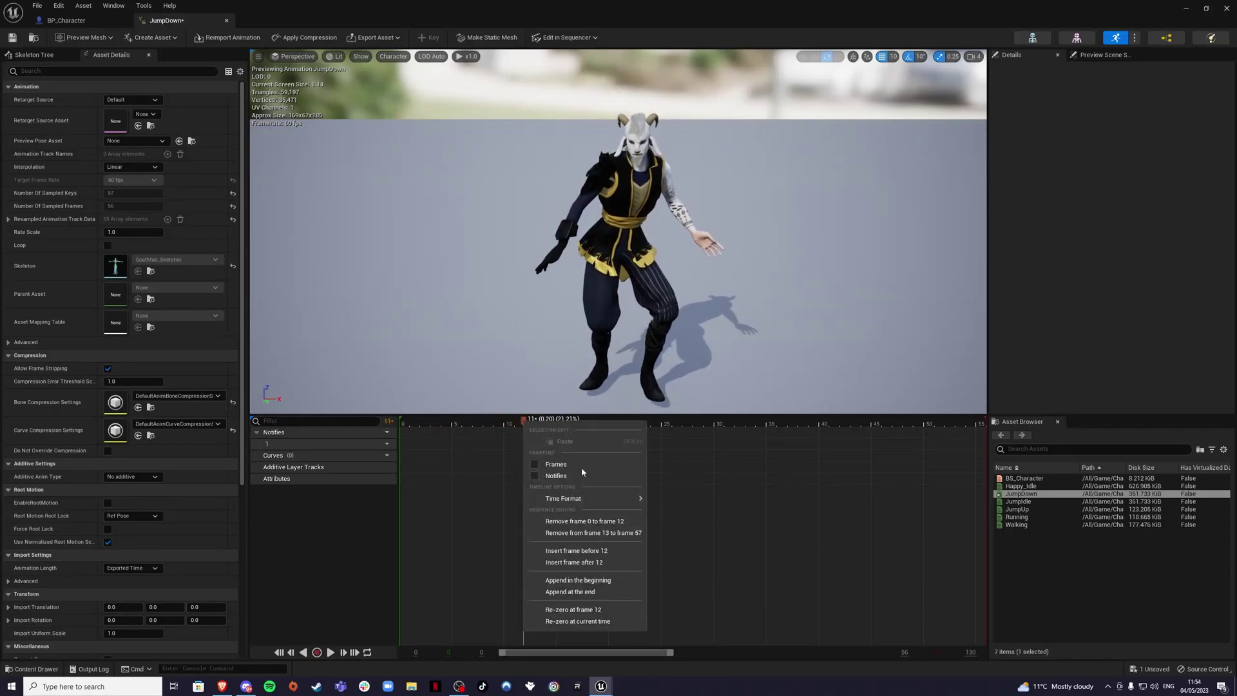
left_click(596, 533)
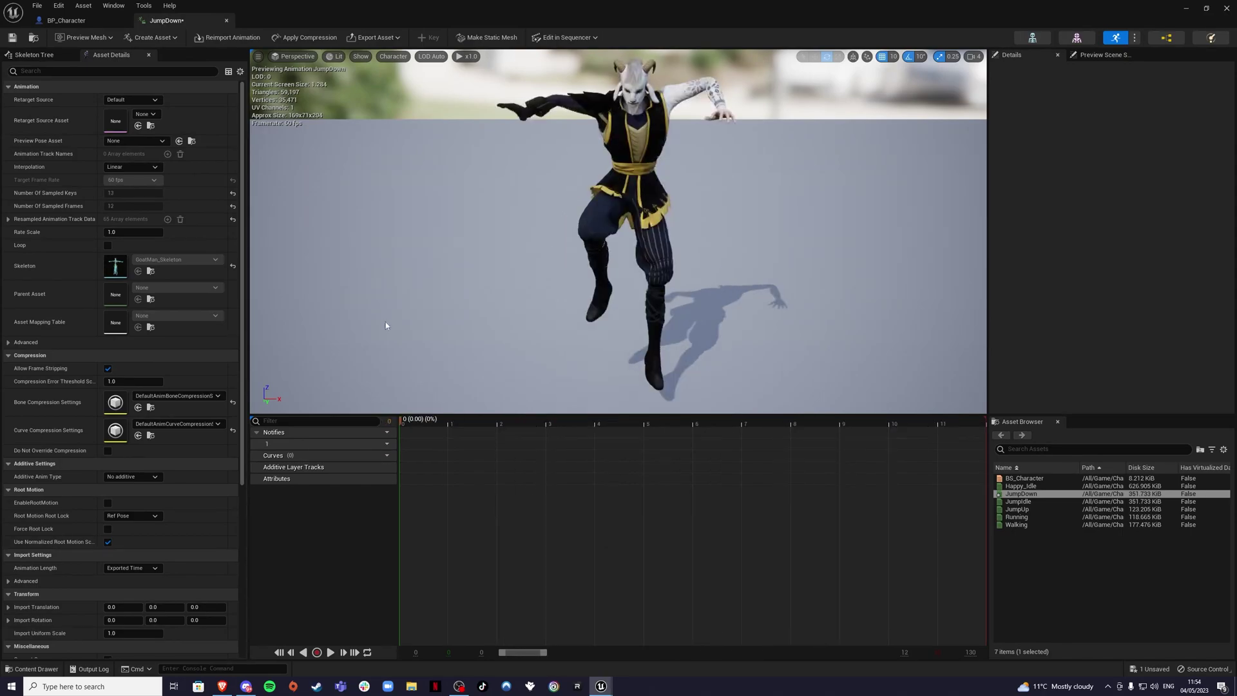
left_click(330, 652)
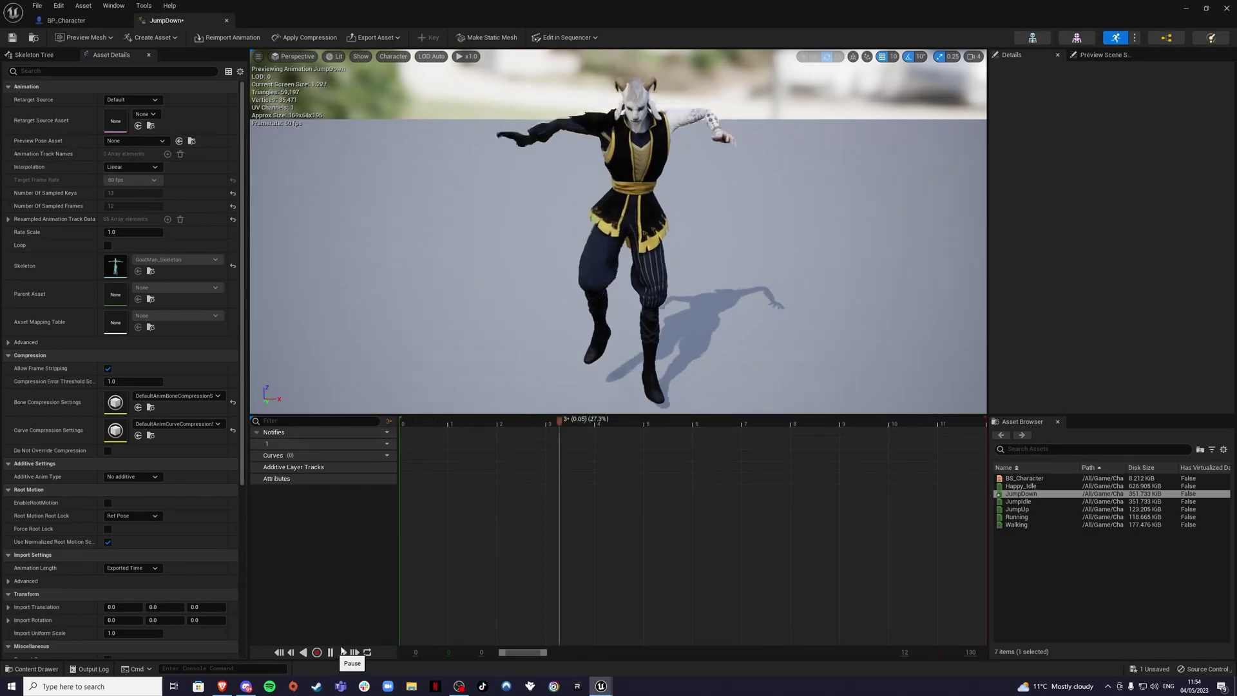
key("ctrl+s")
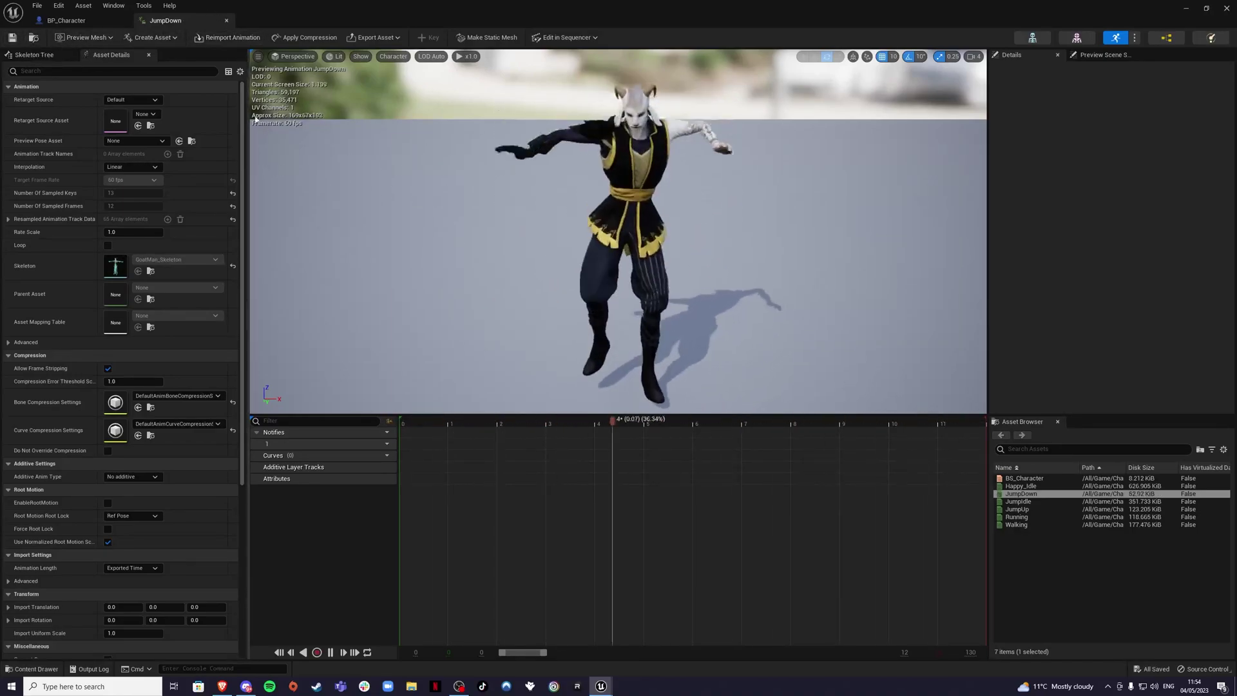
left_click(226, 21)
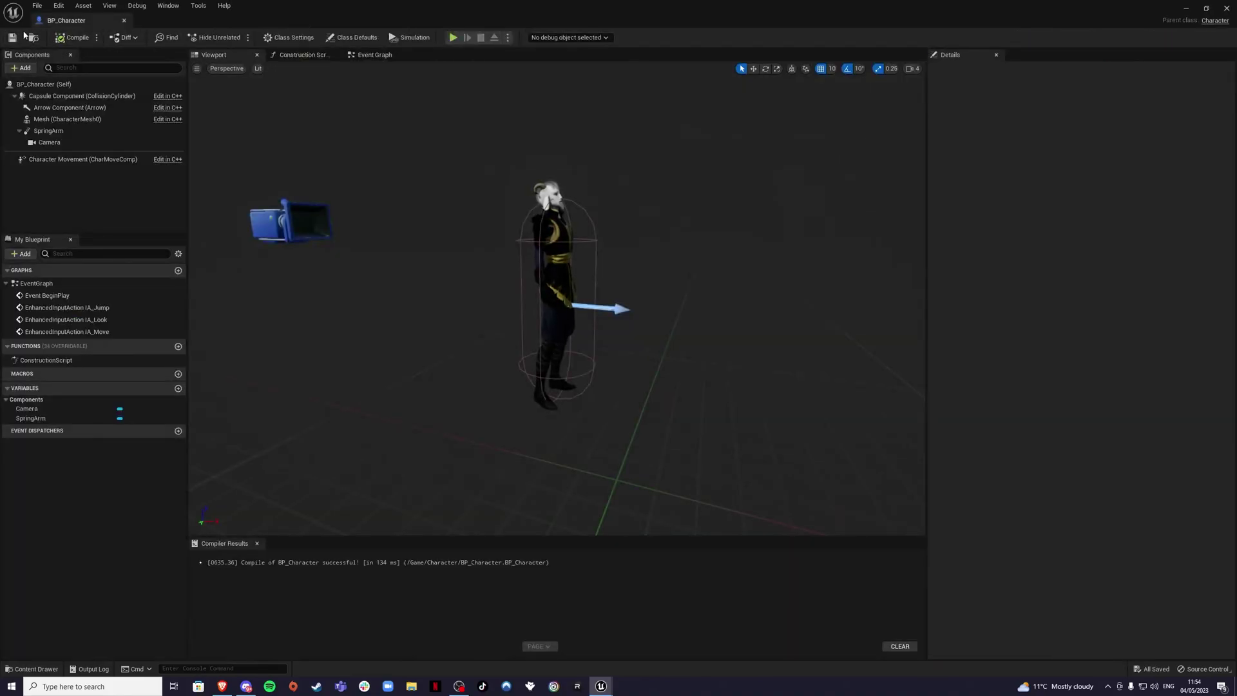
Play-test TestWorld by running and jumping with the character in several directions, then stop the session
left_click(1185, 9)
left_click(214, 37)
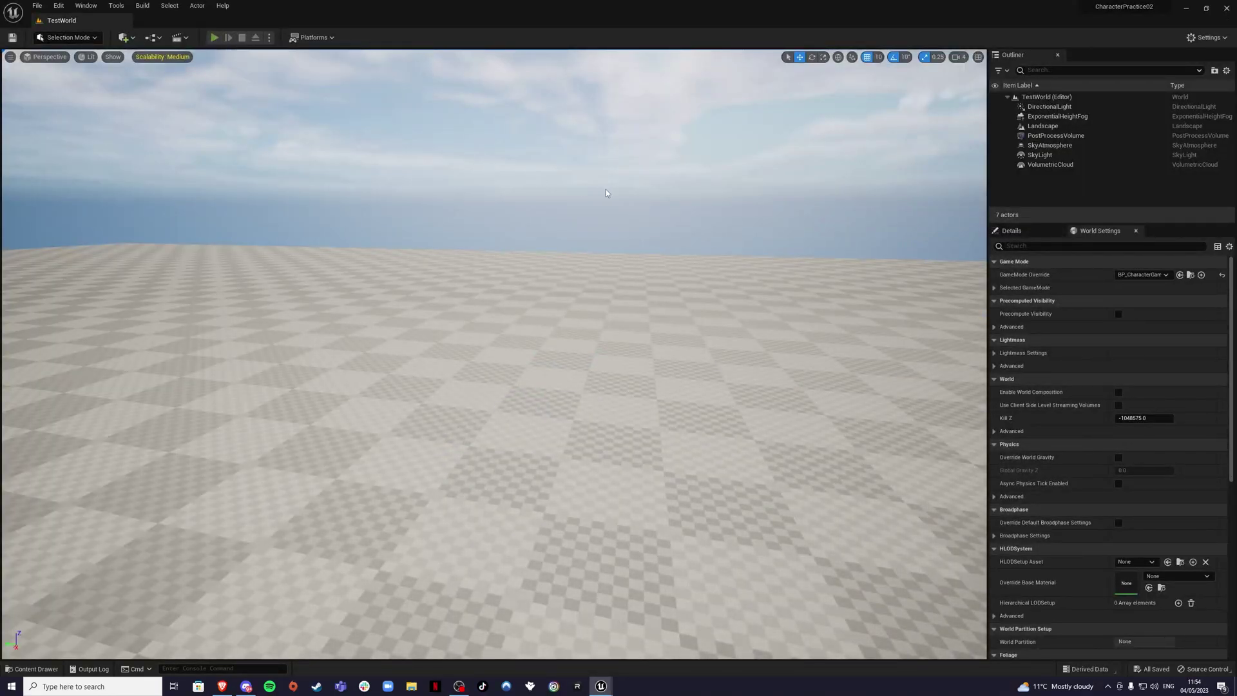
key("w")
key("space")
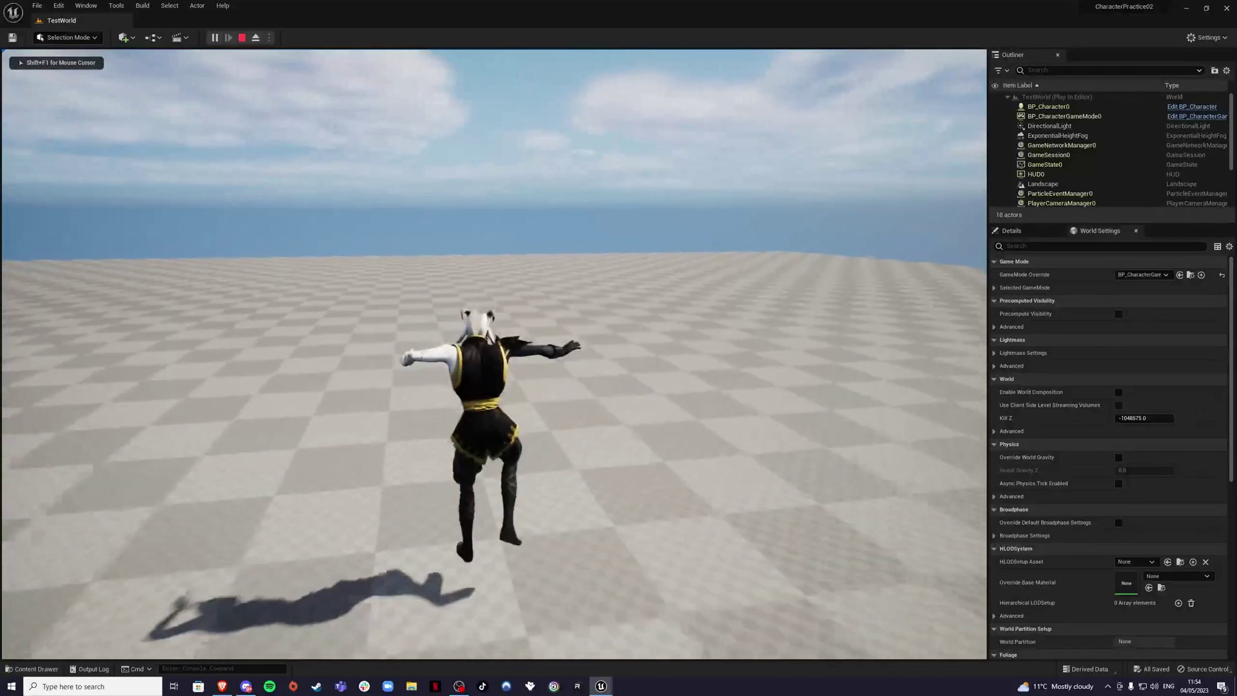
key("space")
key("d")
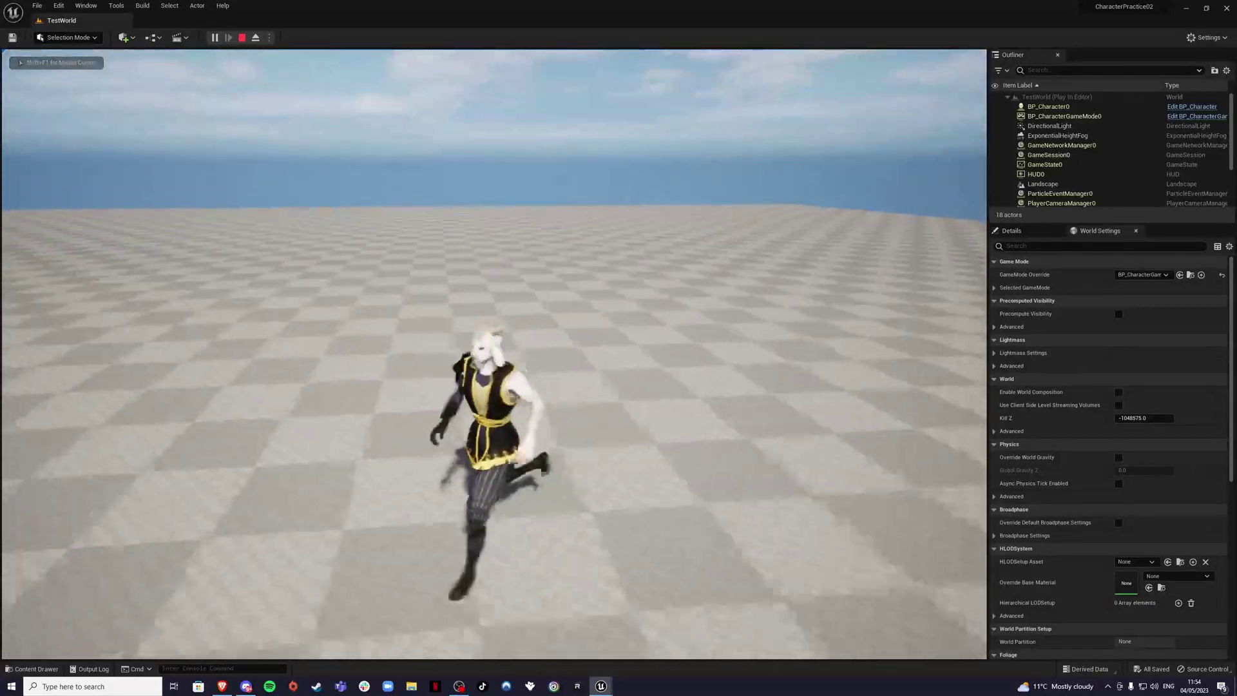
key("w")
key("space")
key("a")
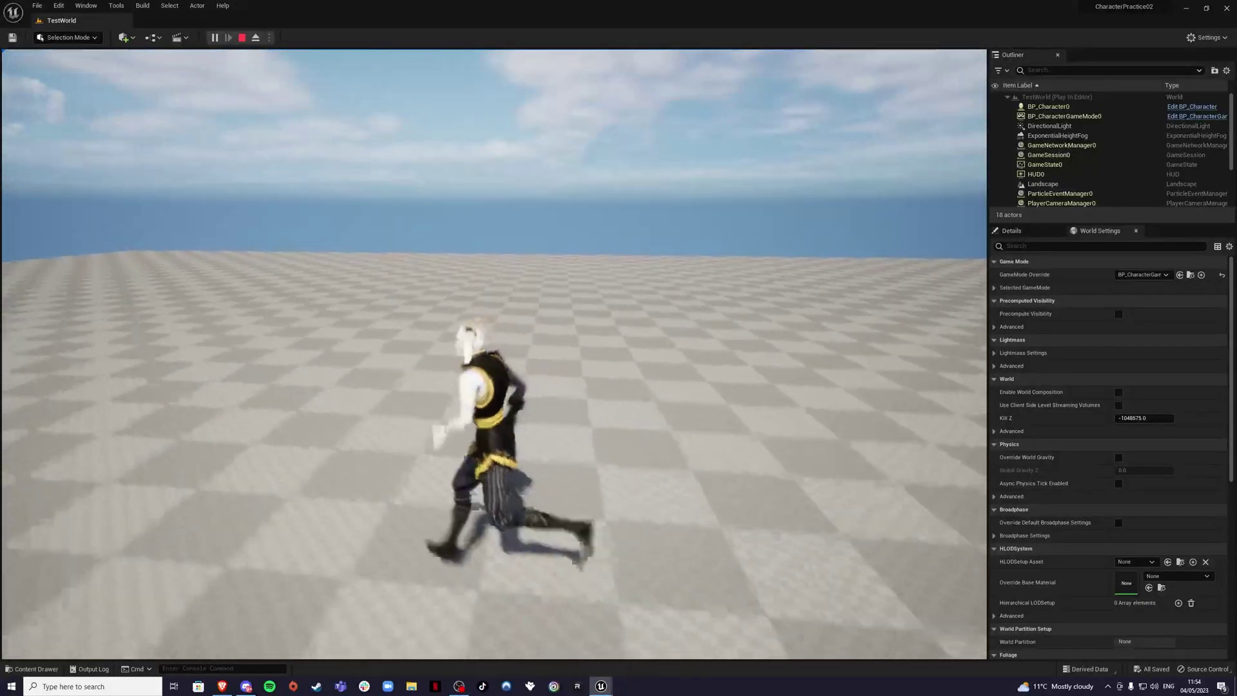
key("space")
key("Escape")
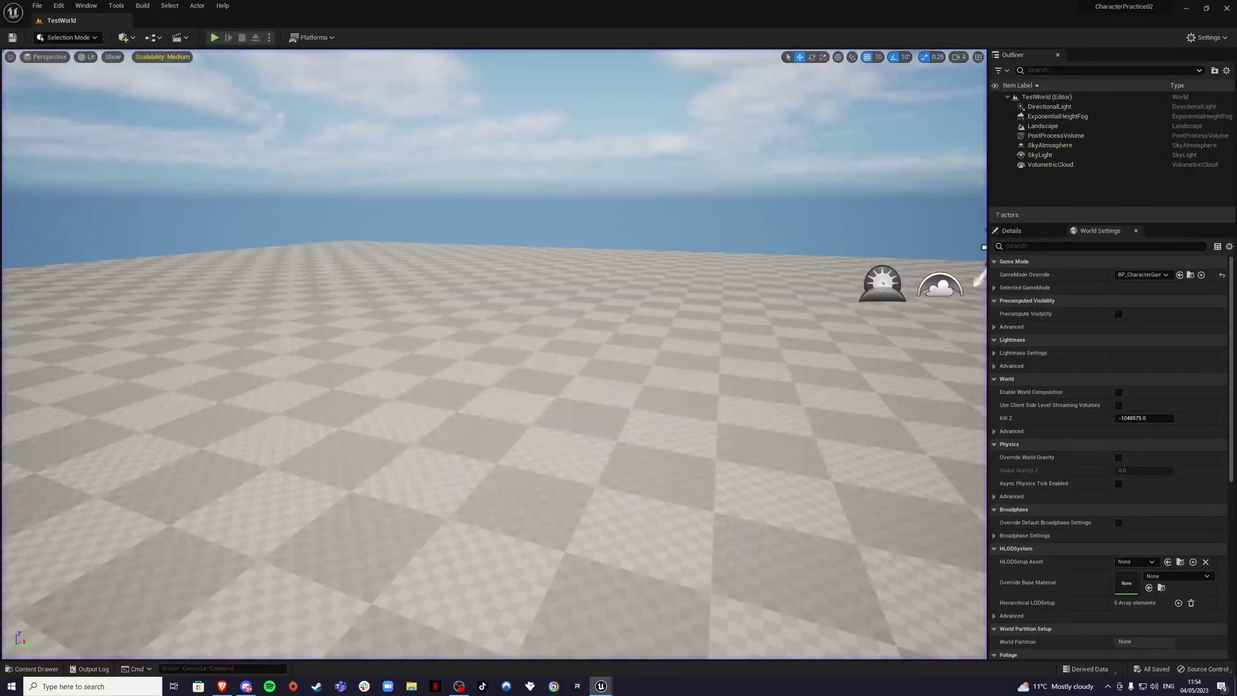
Reopen the JumpUp animation sequence, remove frames 0 to 22 from its start, then save and close it
left_click(33, 668)
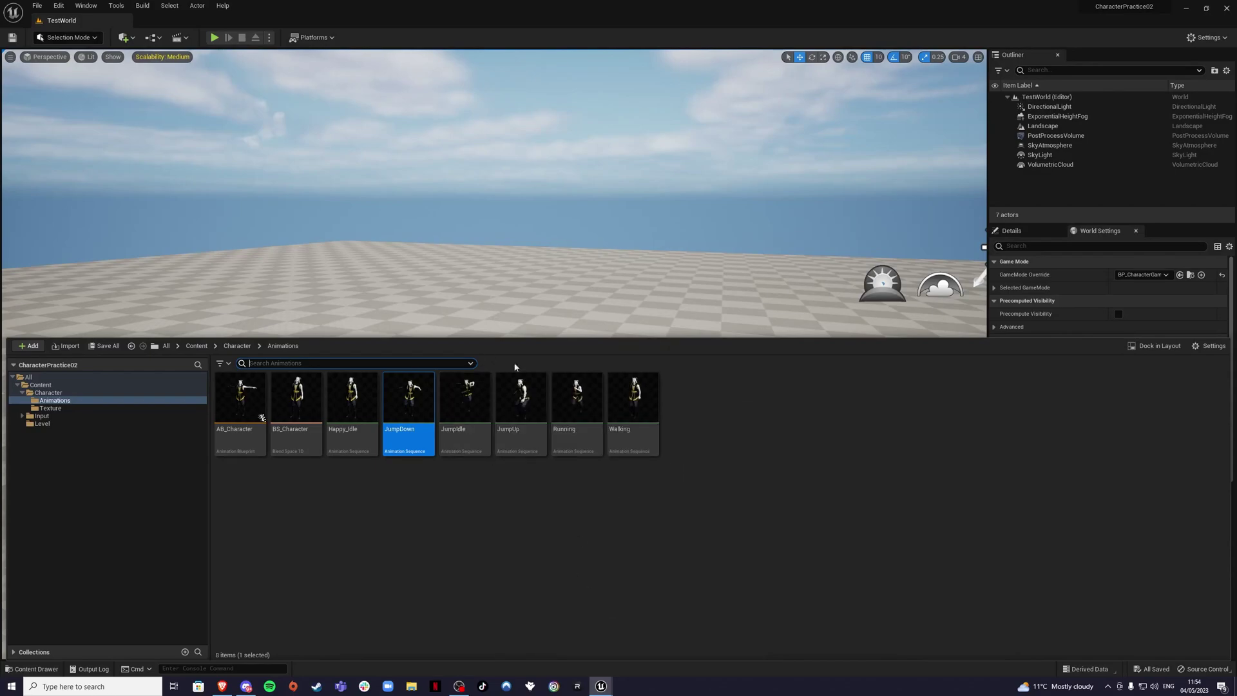
double_click(520, 399)
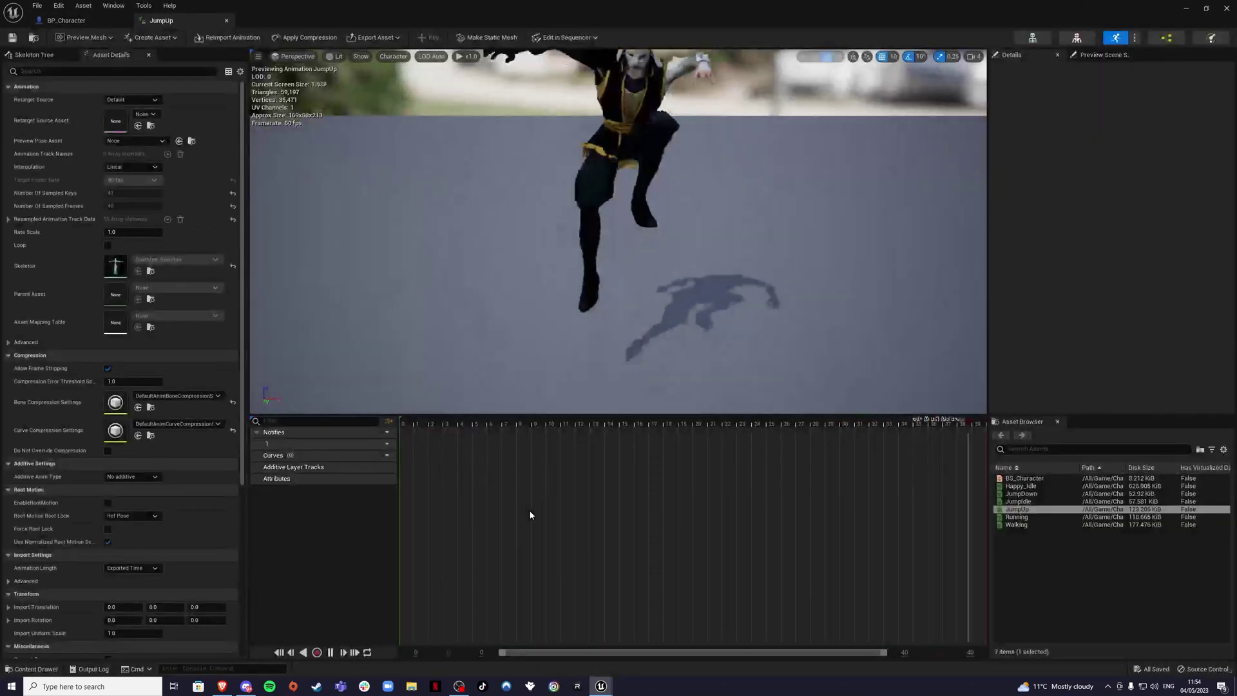
left_click(330, 652)
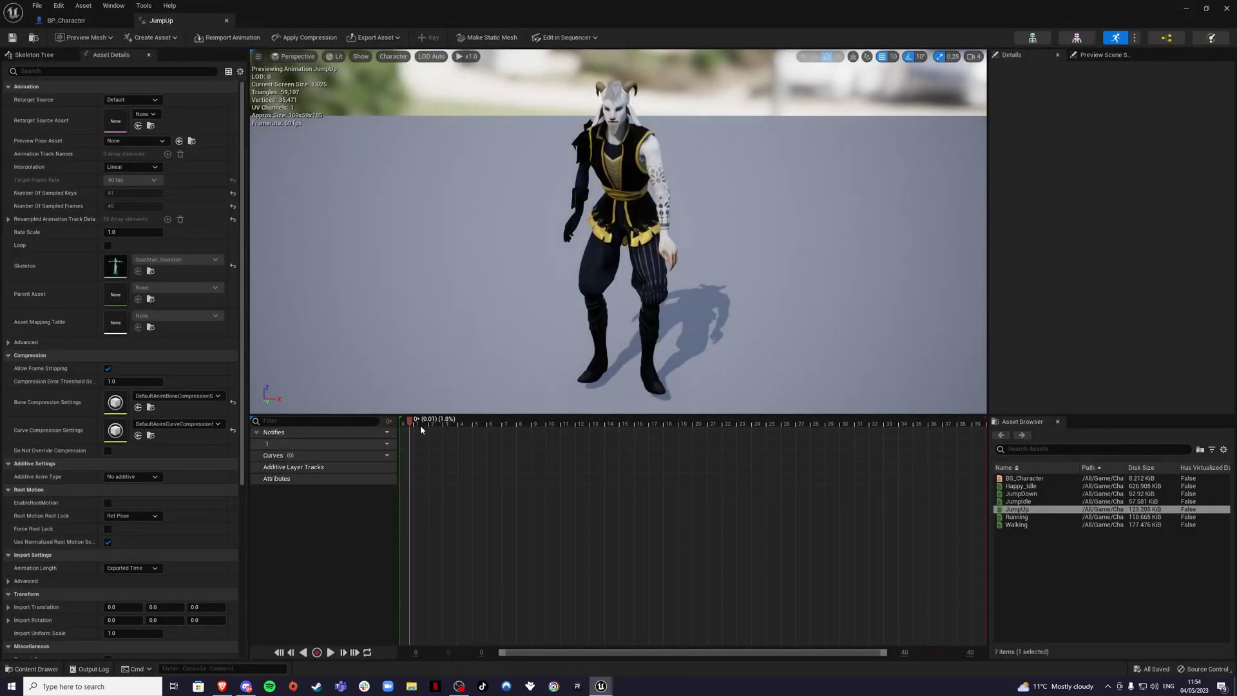
left_click_drag(404, 420, 722, 399)
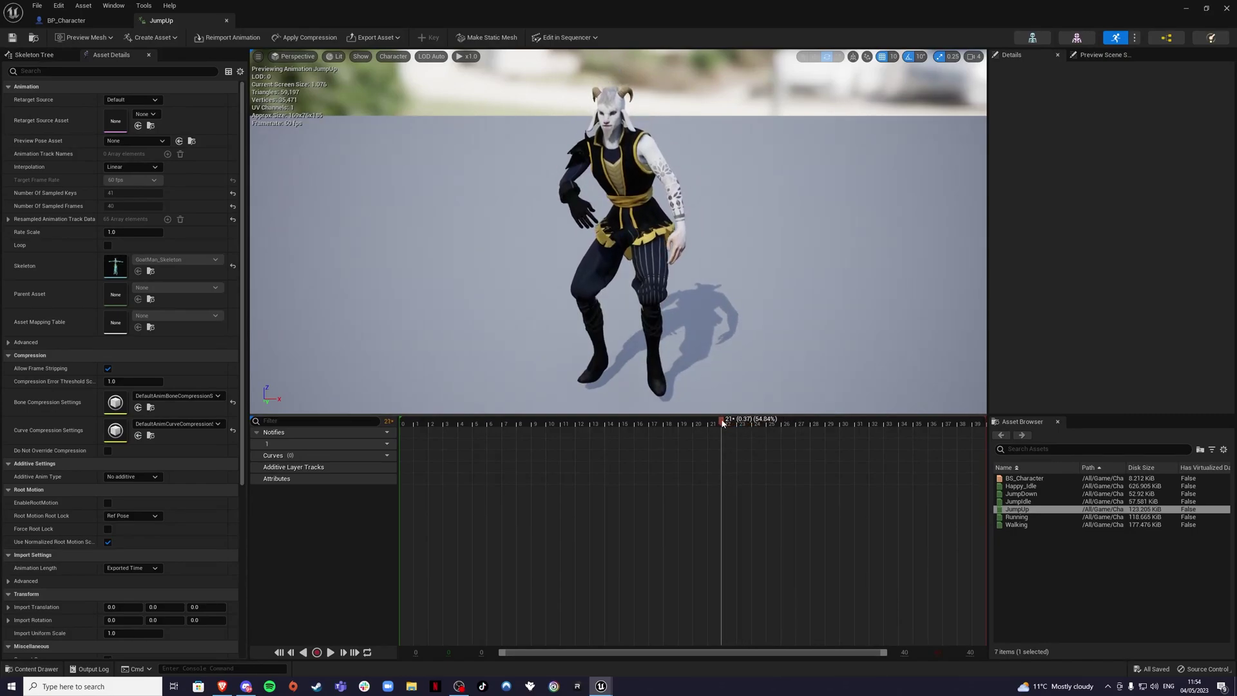
right_click(722, 423)
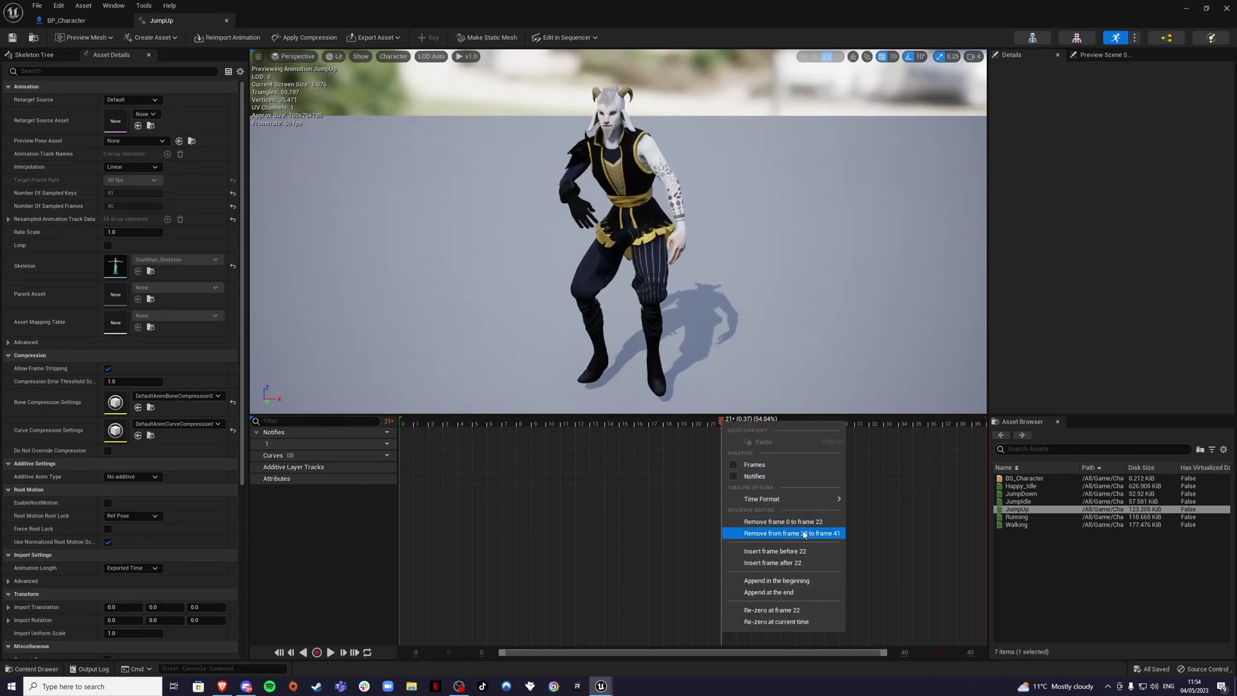
left_click(782, 521)
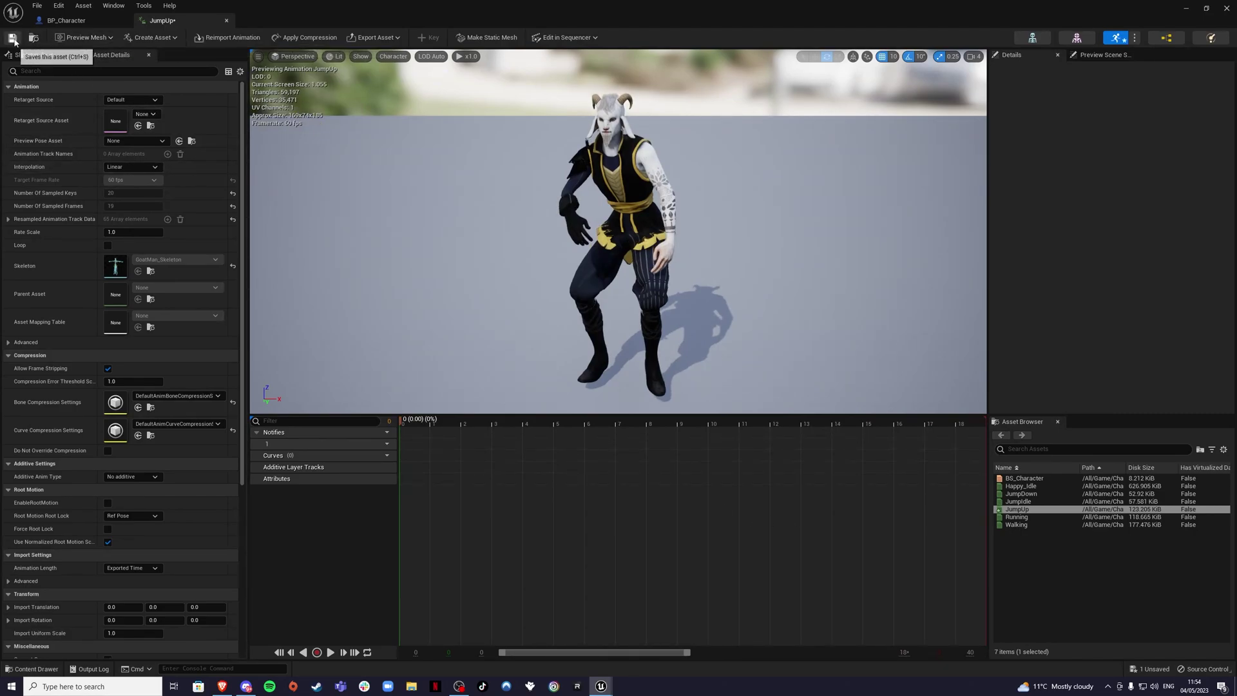
left_click(226, 20)
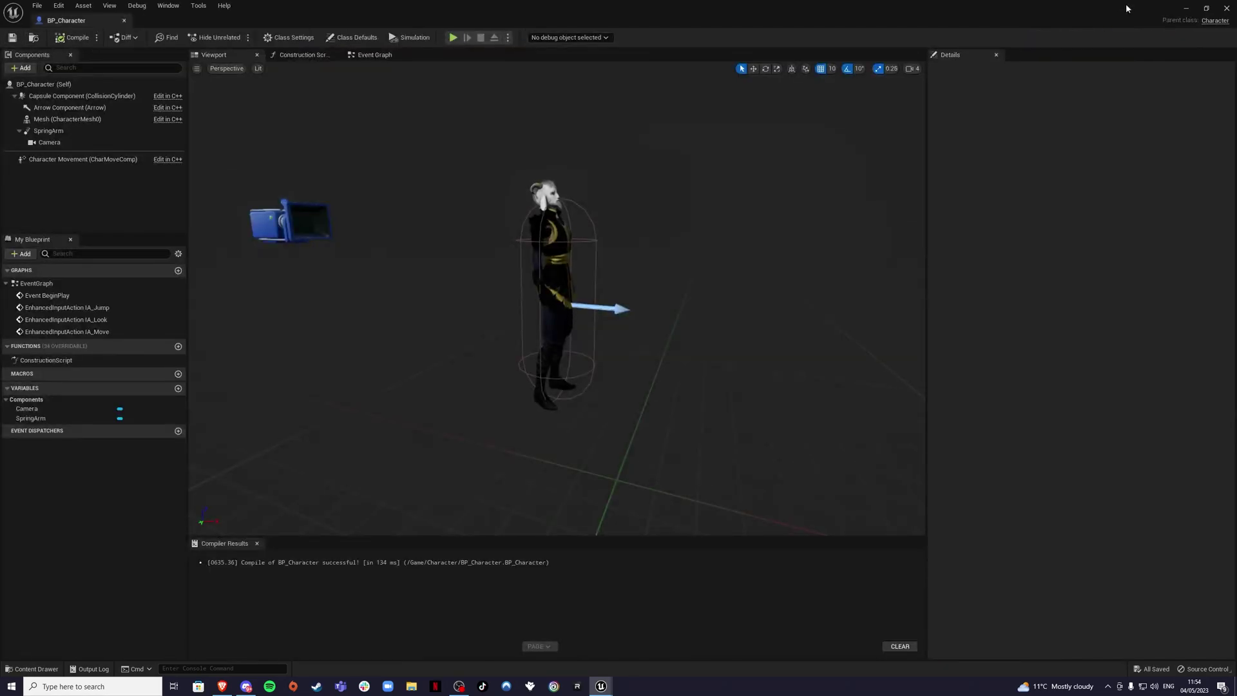
Play TestWorld again to check the shortened JumpUp animation while running and jumping around with the character
left_click(1186, 7)
left_click(215, 38)
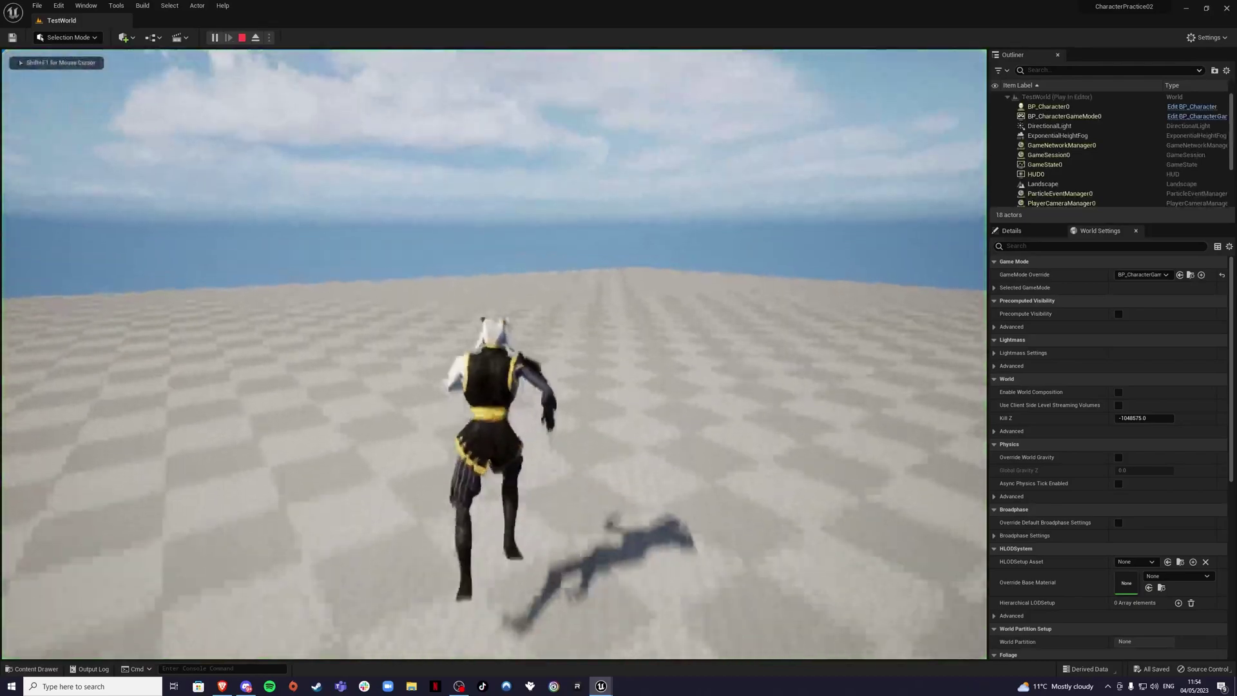
key("w")
key("space")
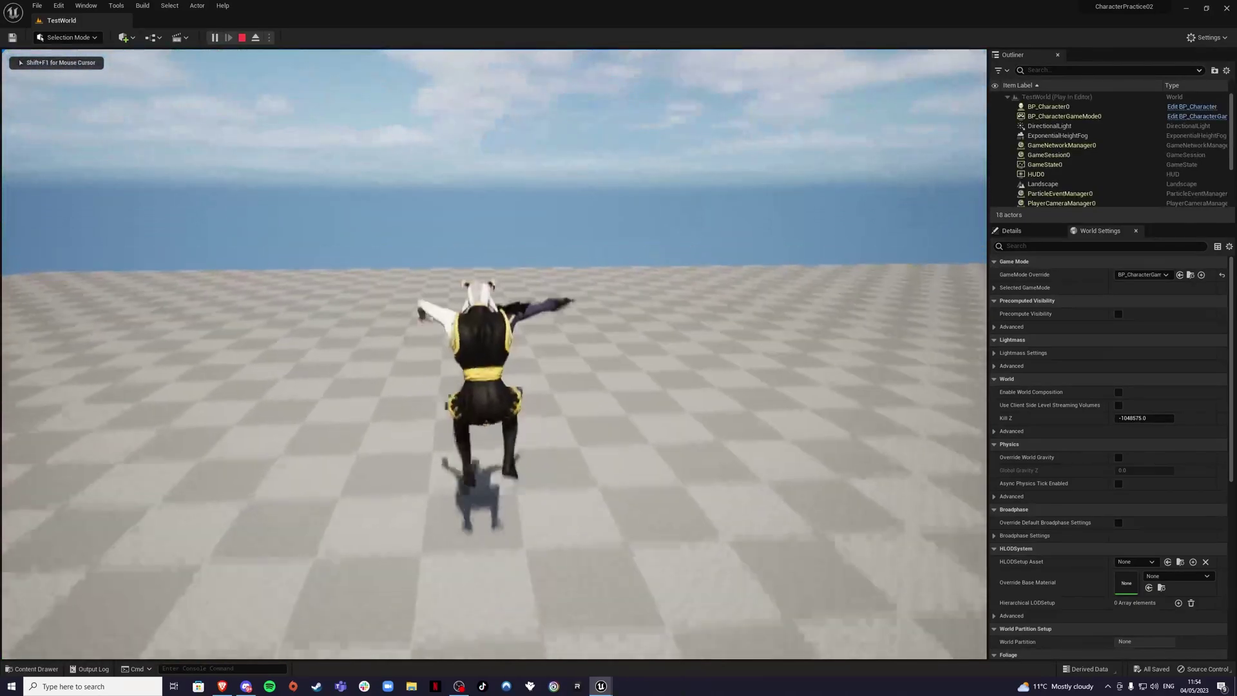
key("s")
key("space")
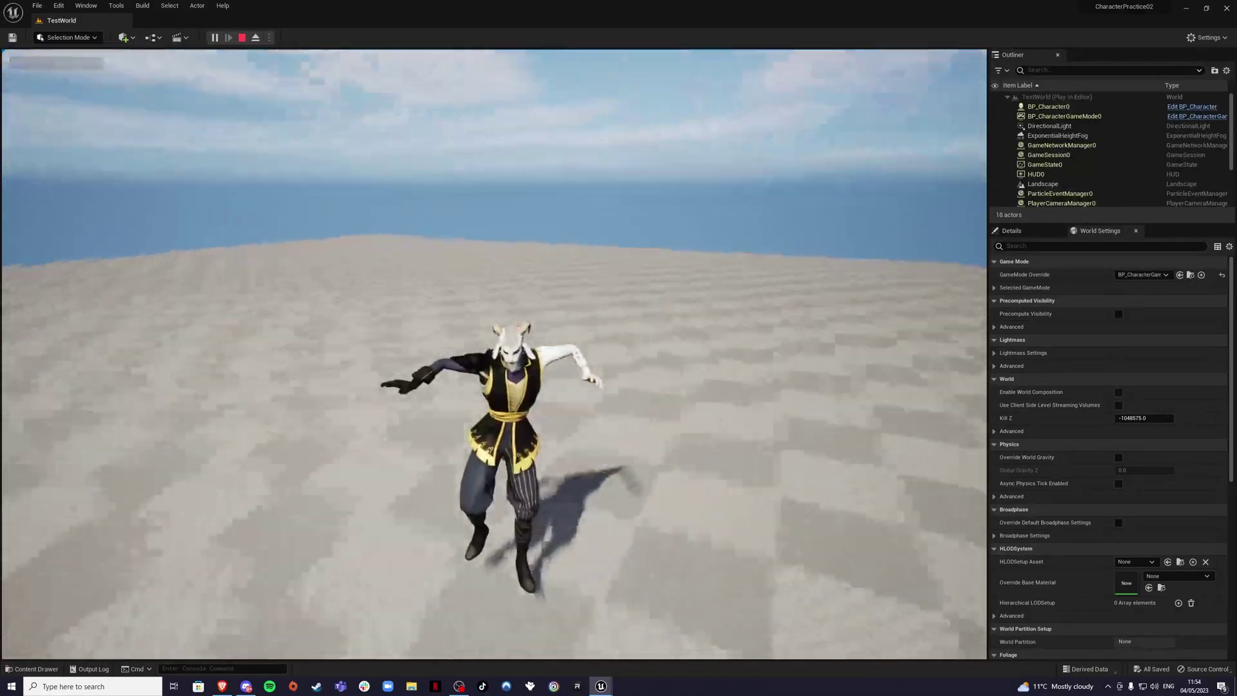
key("w")
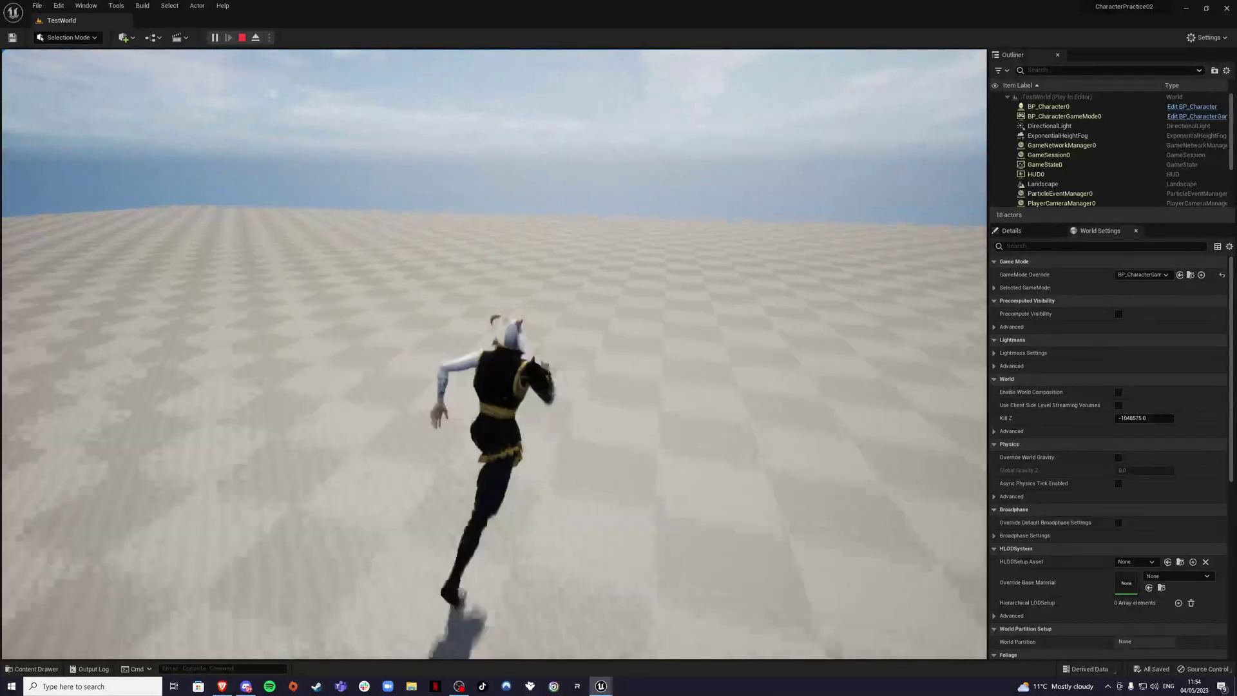
key("space")
key("d")
key("a")
key("w")
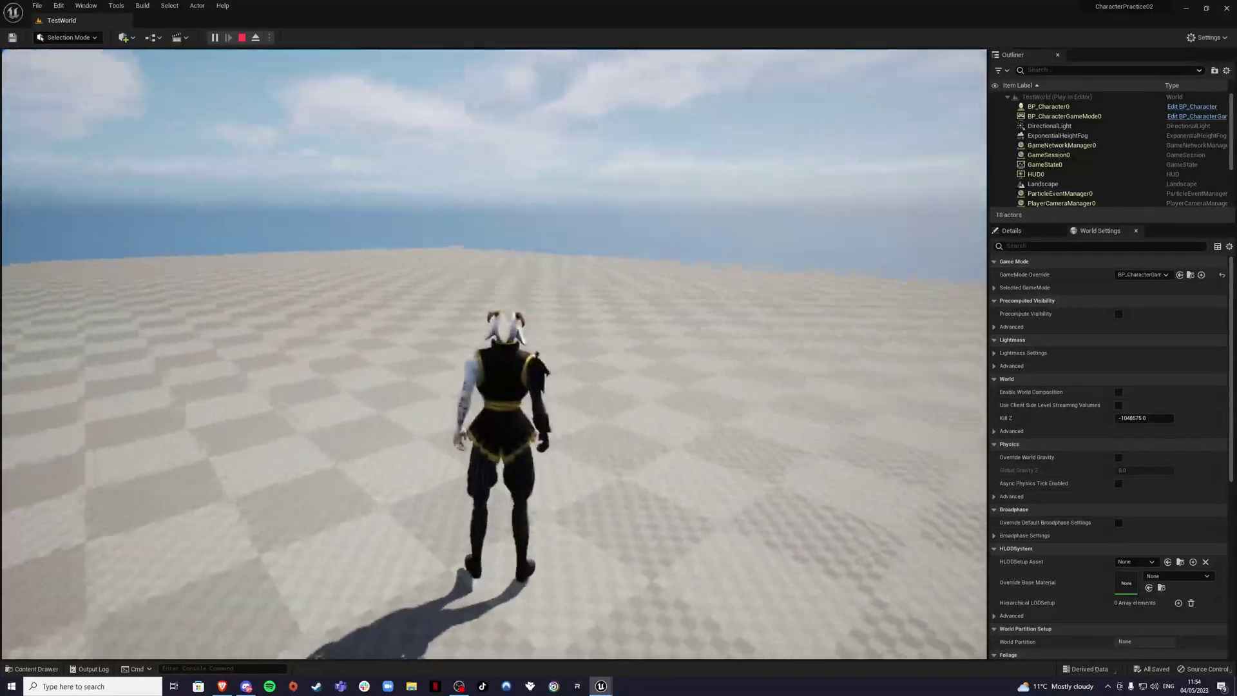
key("s")
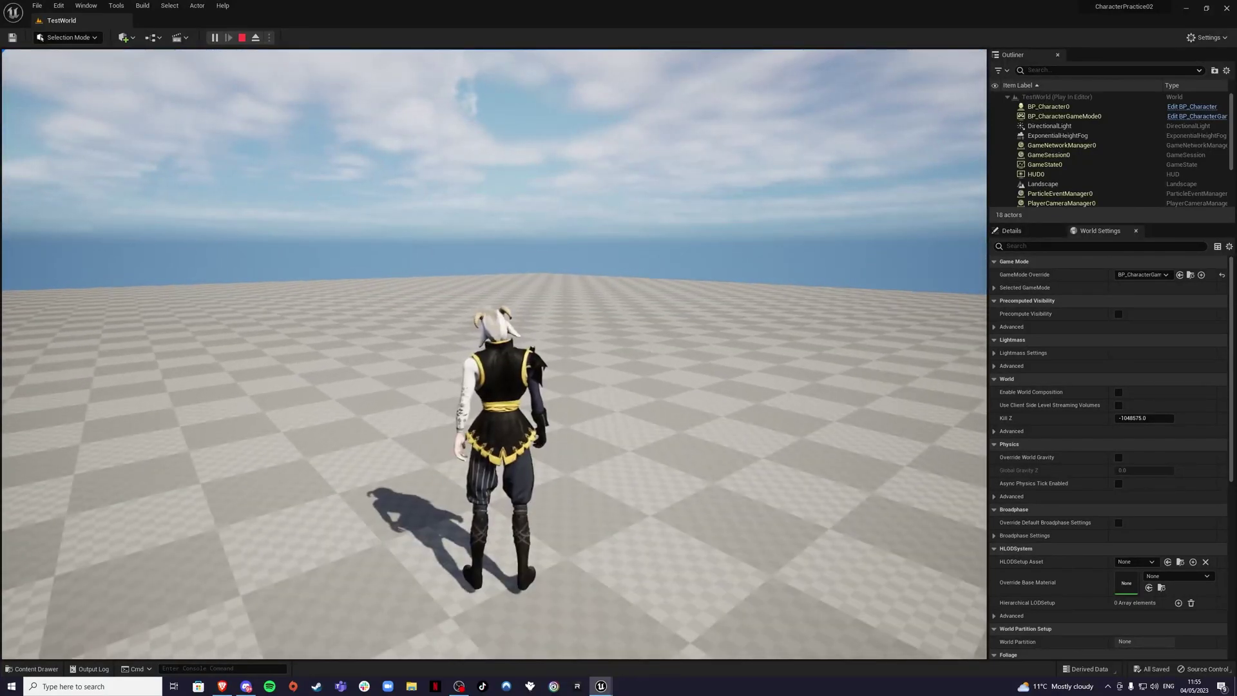
key("w")
key("d")
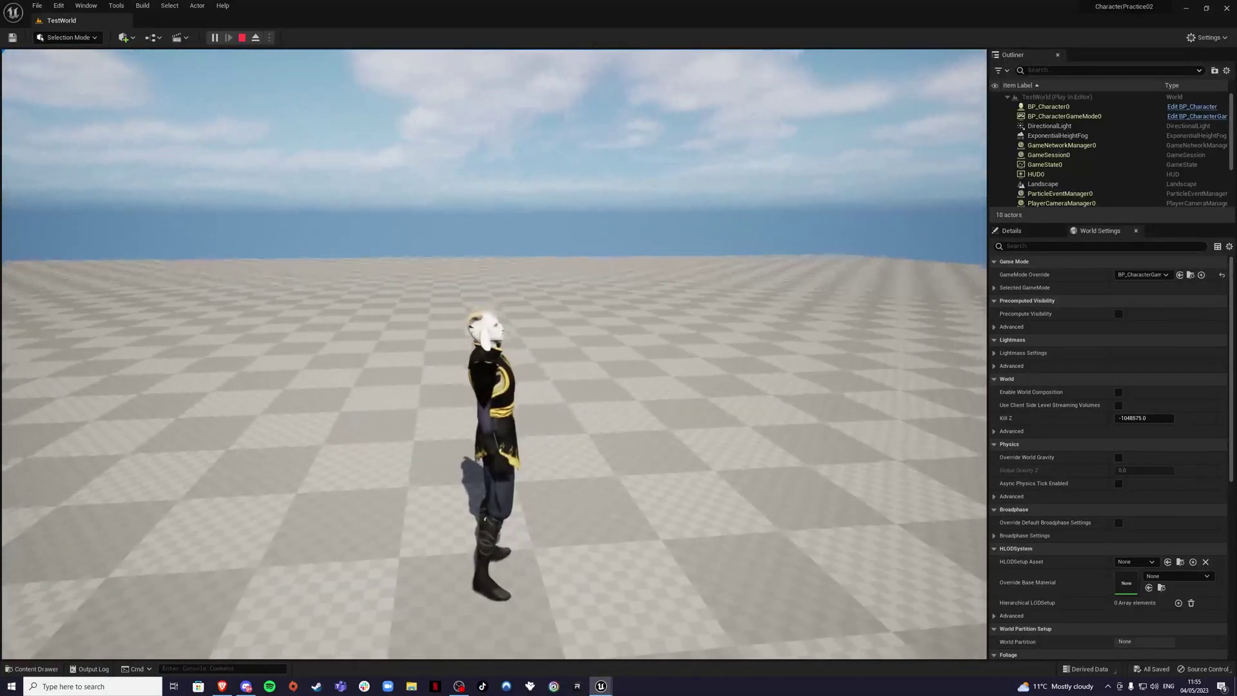